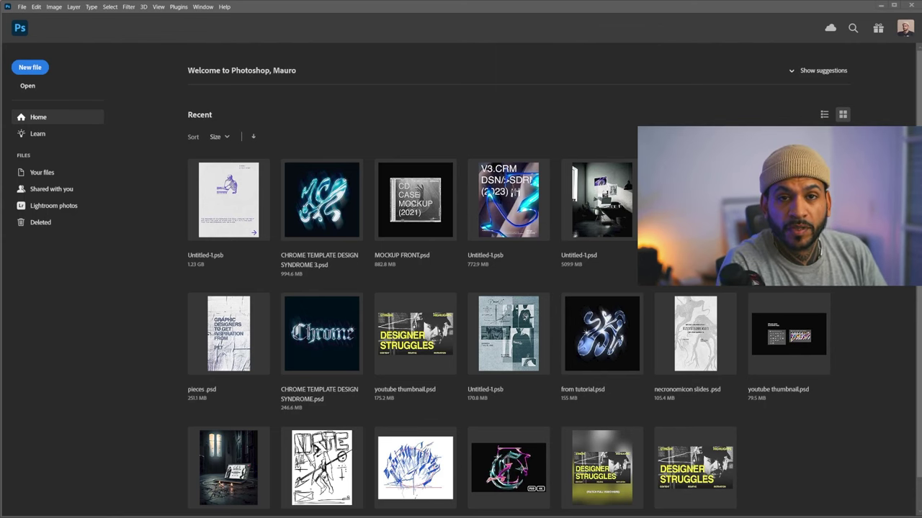
# Create a 4000 x 4000 px RGB document at 72 ppi with a white background and merge its artboard group into one layer
pyautogui.click(30, 67)
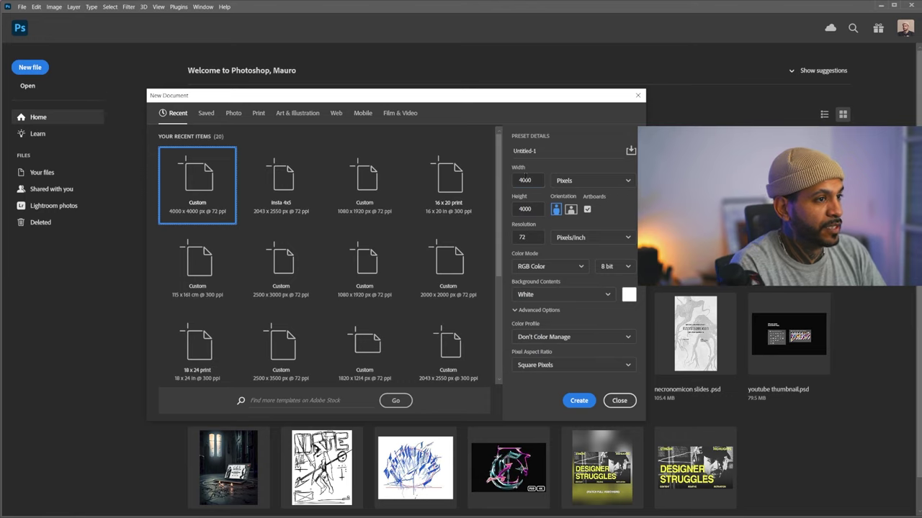
pyautogui.doubleClick(525, 180)
pyautogui.moveTo(540, 211); pyautogui.dragTo(514, 240)
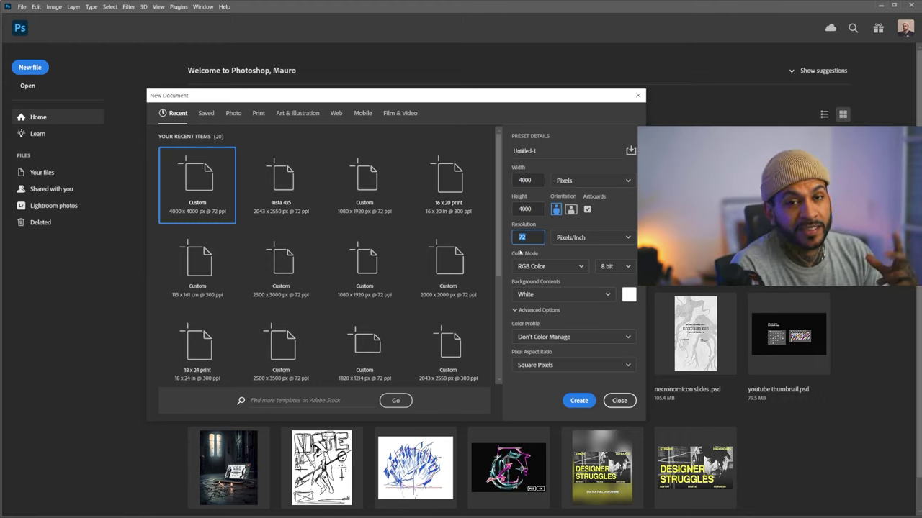
pyautogui.click(527, 237)
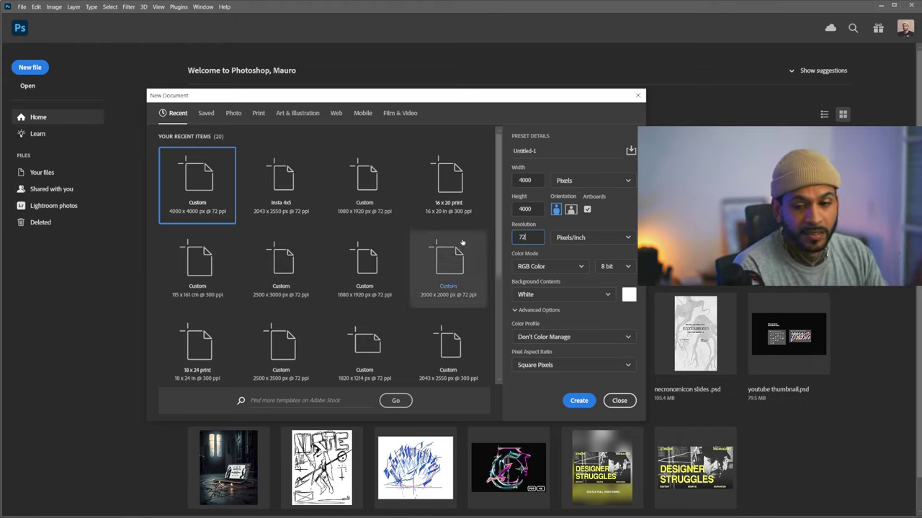
pyautogui.doubleClick(524, 237)
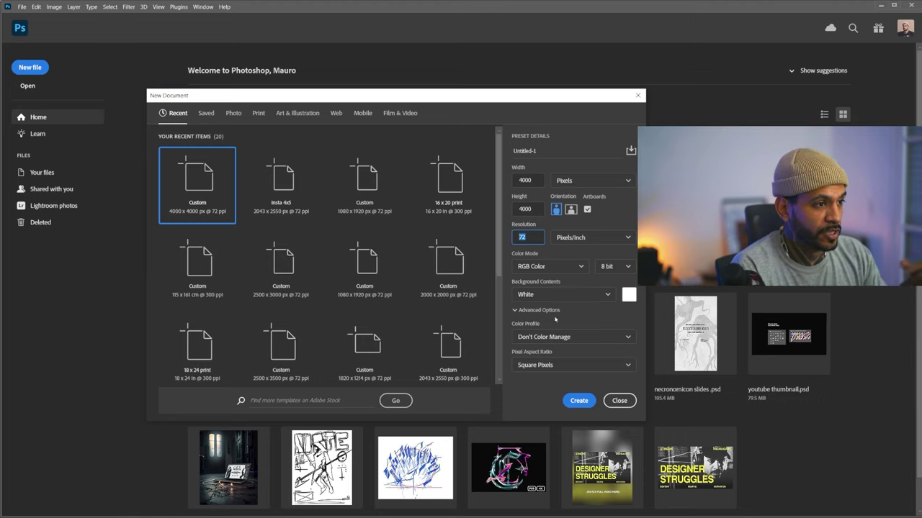
pyautogui.click(578, 400)
pyautogui.rightClick(677, 338)
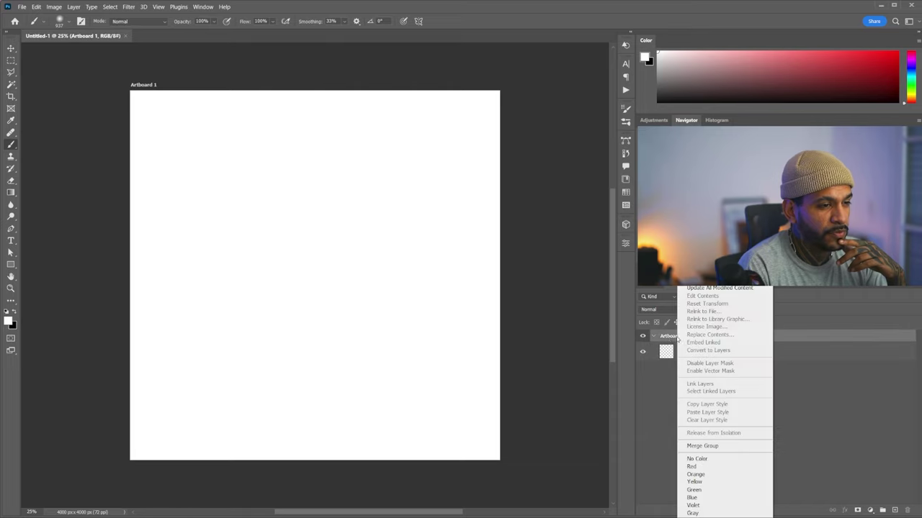
pyautogui.click(709, 446)
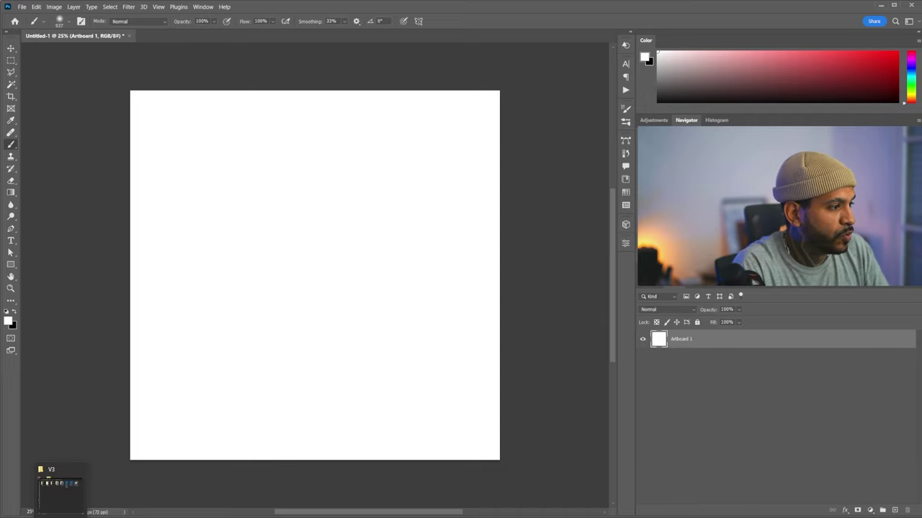
# Bring the white lettering artwork from the V3 folder into the document and delete the white Artboard 1 layer
pyautogui.click(64, 505)
pyautogui.moveTo(611, 190); pyautogui.dragTo(190, 216)
pyautogui.moveTo(911, 509); pyautogui.dragTo(911, 509)
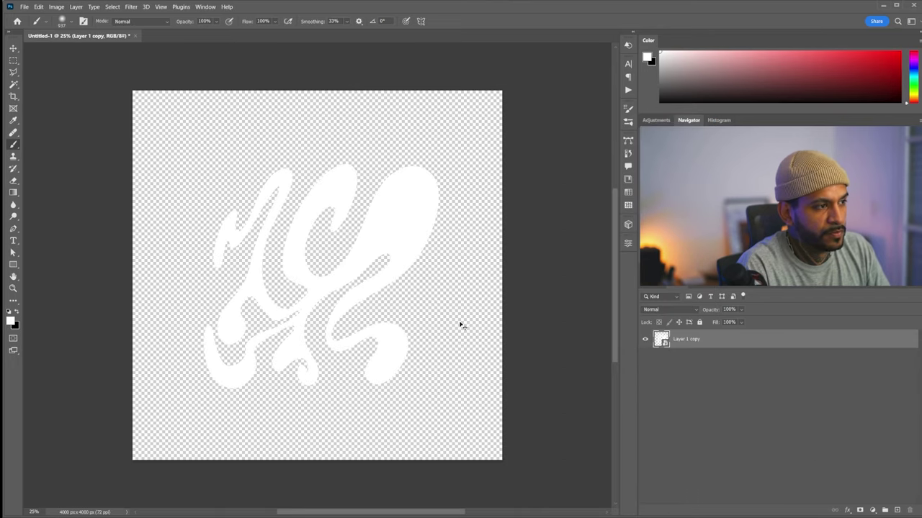
pyautogui.scroll(4, 350, 279)
pyautogui.scroll(-1, 335, 278)
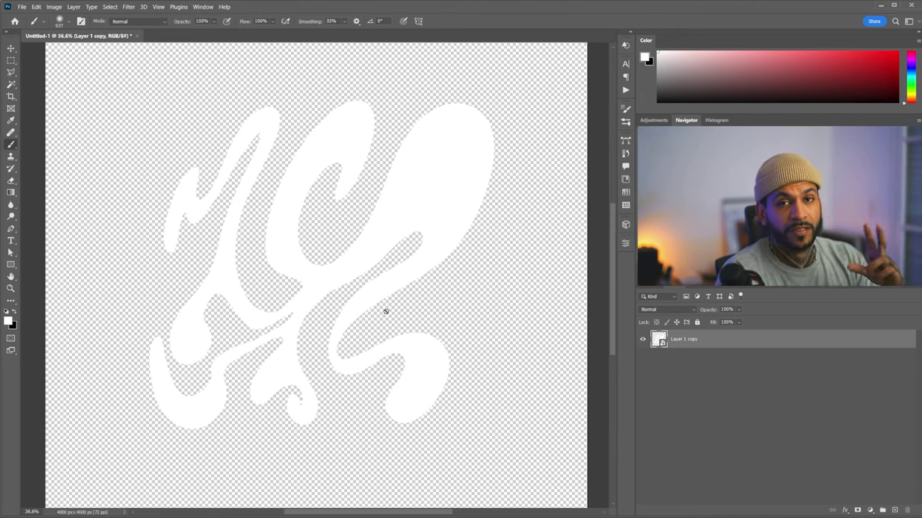
pyautogui.scroll(-4, 440, 302)
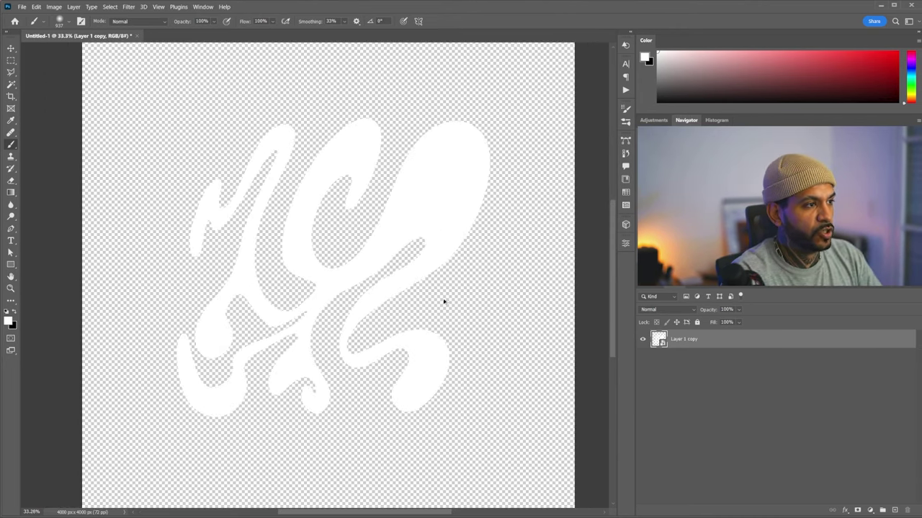
pyautogui.scroll(1, 430, 307)
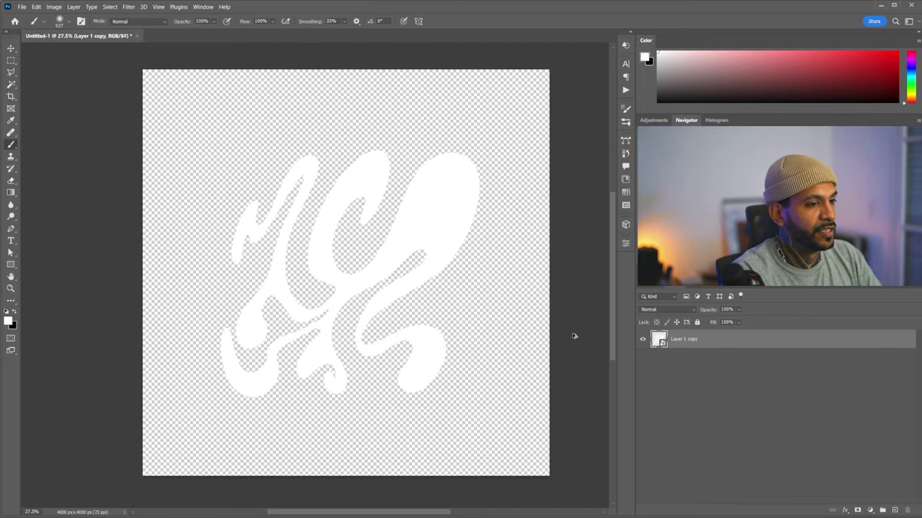
pyautogui.click(643, 340)
pyautogui.click(643, 340)
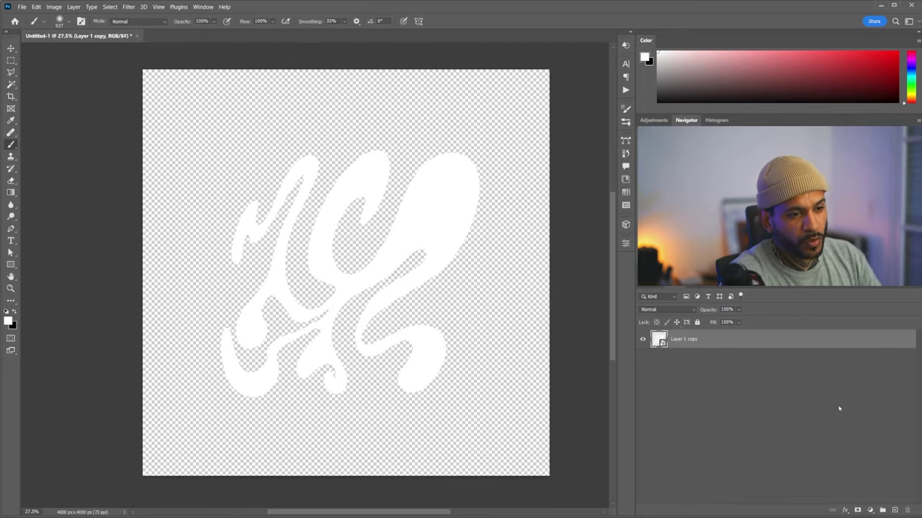
# Add an empty layer beneath the lettering and convert both layers into a single smart object
pyautogui.keyDown('ctrl'); pyautogui.click(895, 510); pyautogui.keyUp('ctrl')
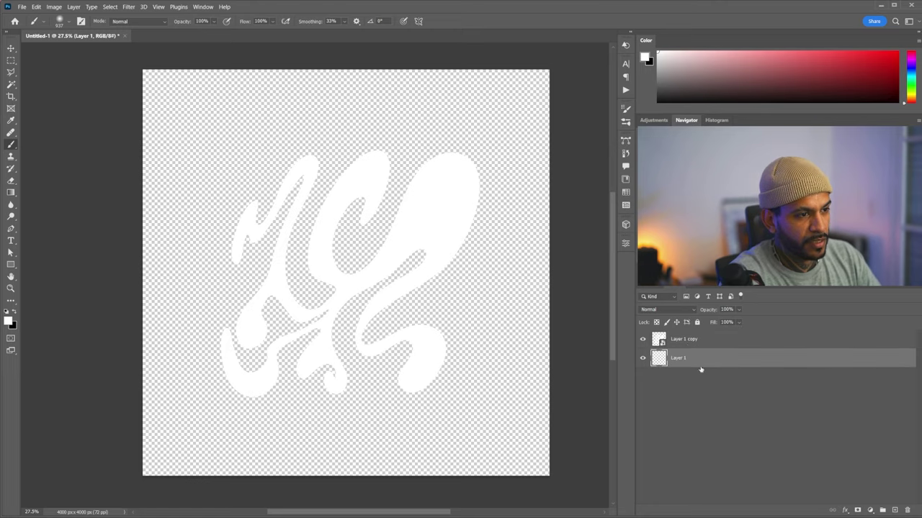
pyautogui.click(687, 347)
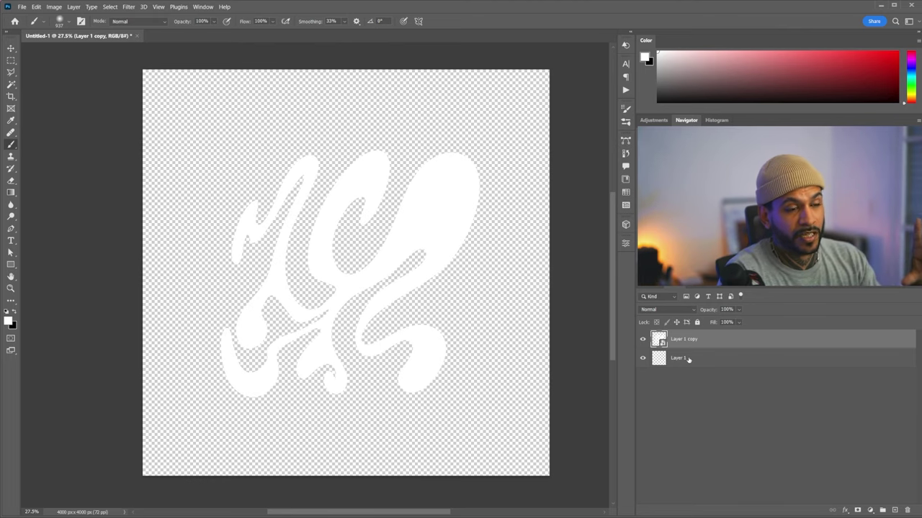
pyautogui.click(688, 360)
pyautogui.keyDown('shift'); pyautogui.click(686, 348); pyautogui.keyUp('shift')
pyautogui.rightClick(686, 349)
pyautogui.click(720, 204)
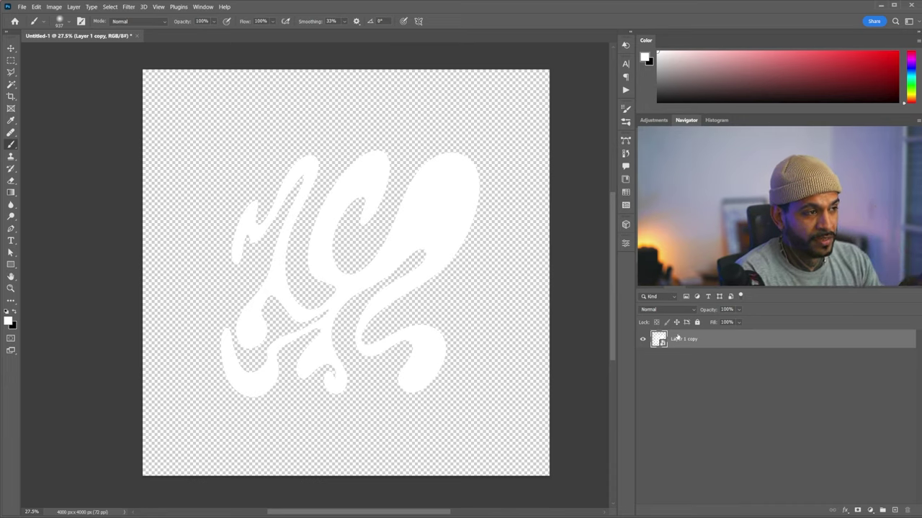
# In the lettering's blending options, enable Blend Interior Effects as Group and disable Blend Clipped Layers as Group
pyautogui.click(845, 511)
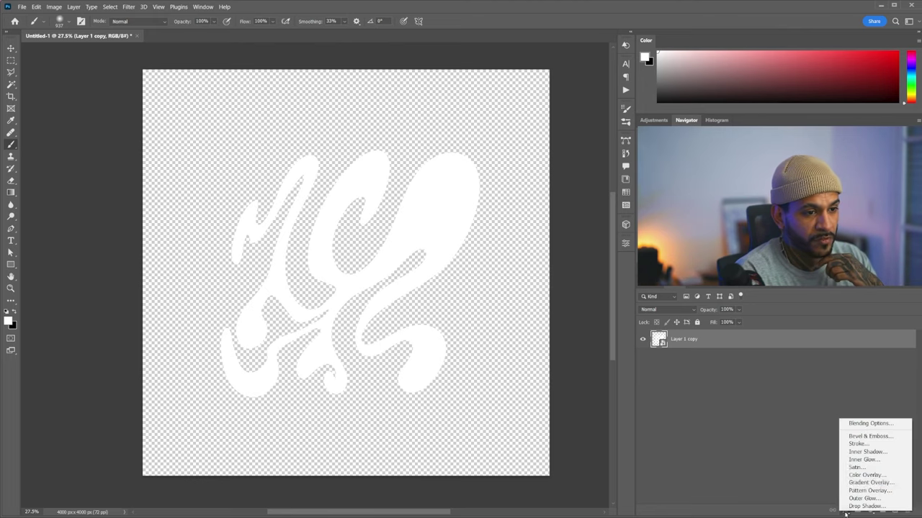
pyautogui.click(862, 426)
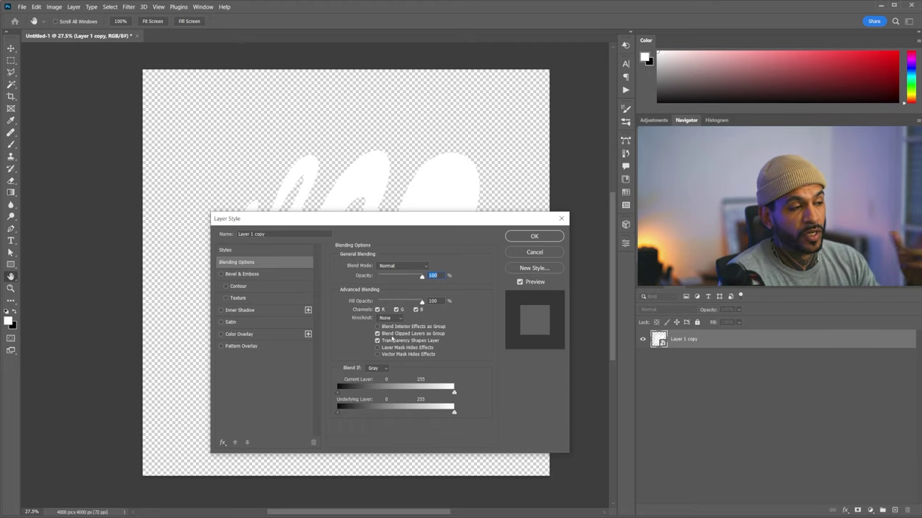
pyautogui.click(376, 334)
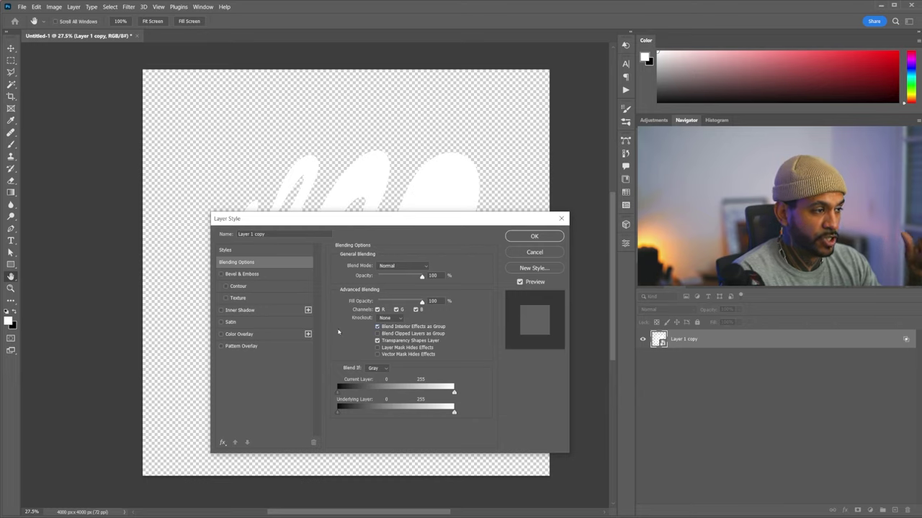
# Add a Color Overlay to the lettering in 50% neutral gray (#808080), with Normal blending at 100% opacity
pyautogui.click(237, 334)
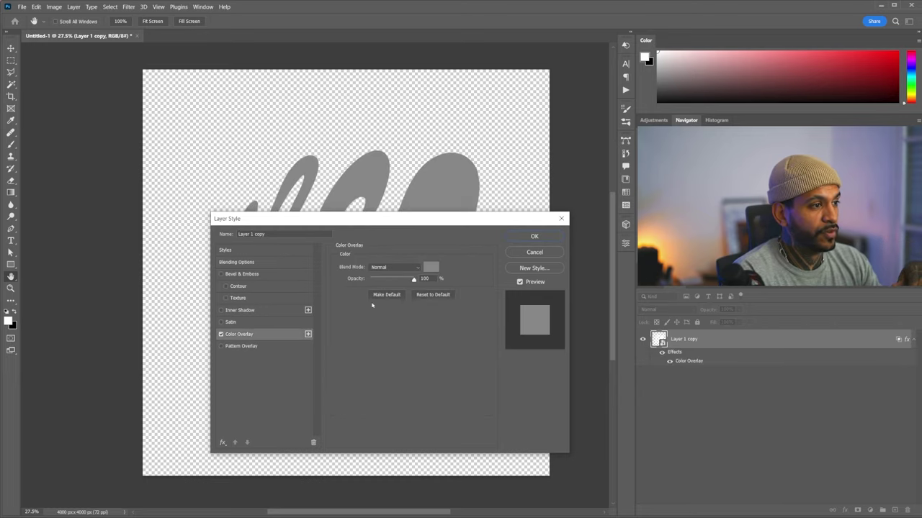
pyautogui.click(430, 268)
pyautogui.click(427, 338)
pyautogui.click(427, 286)
pyautogui.write('0')
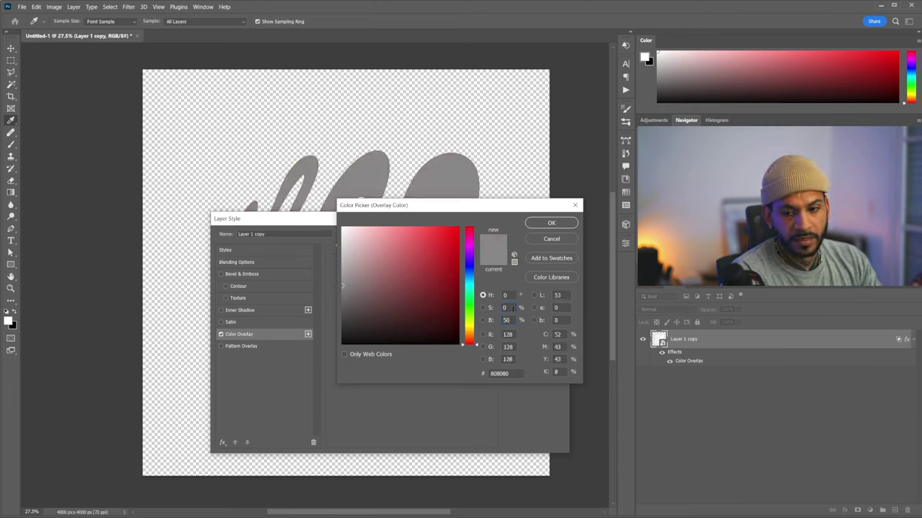
pyautogui.click(552, 238)
# Enable a smooth Inner Bevel on the lettering and set its depth to 490%
pyautogui.moveTo(418, 220); pyautogui.dragTo(377, 269)
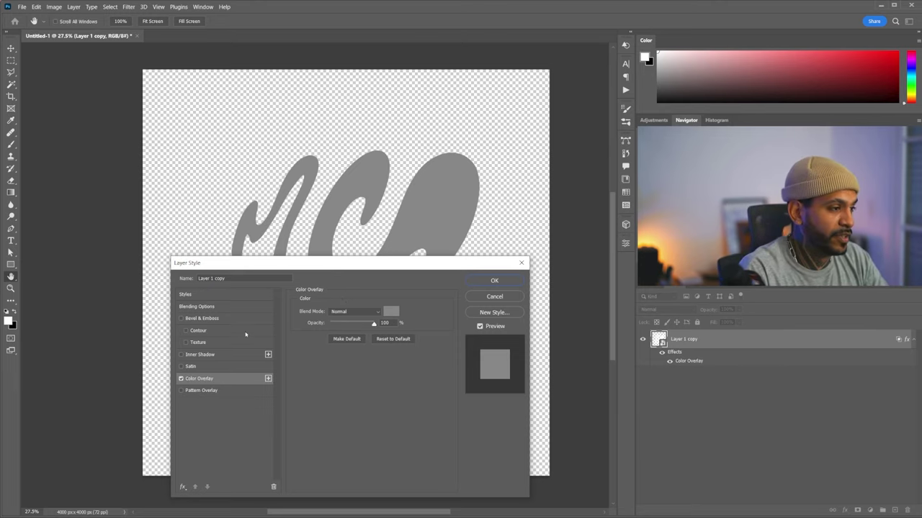
pyautogui.click(181, 319)
pyautogui.click(193, 322)
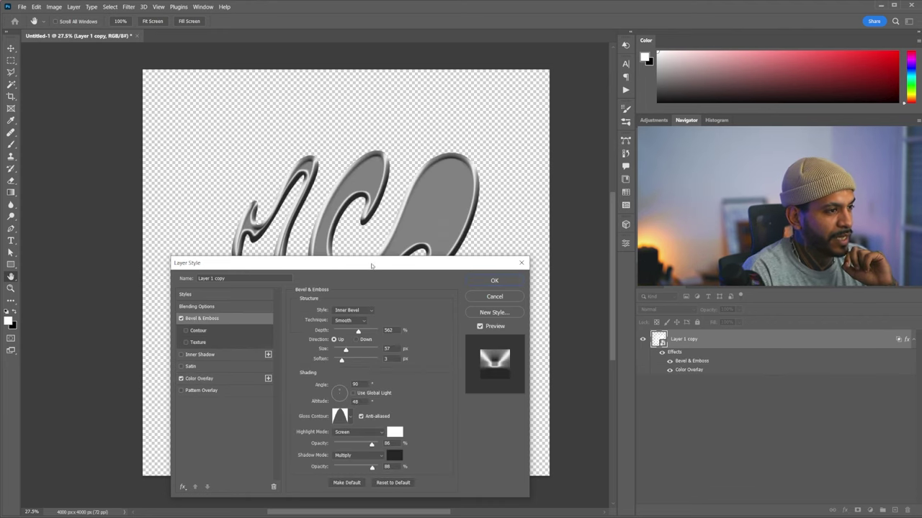
pyautogui.moveTo(372, 265); pyautogui.dragTo(360, 214)
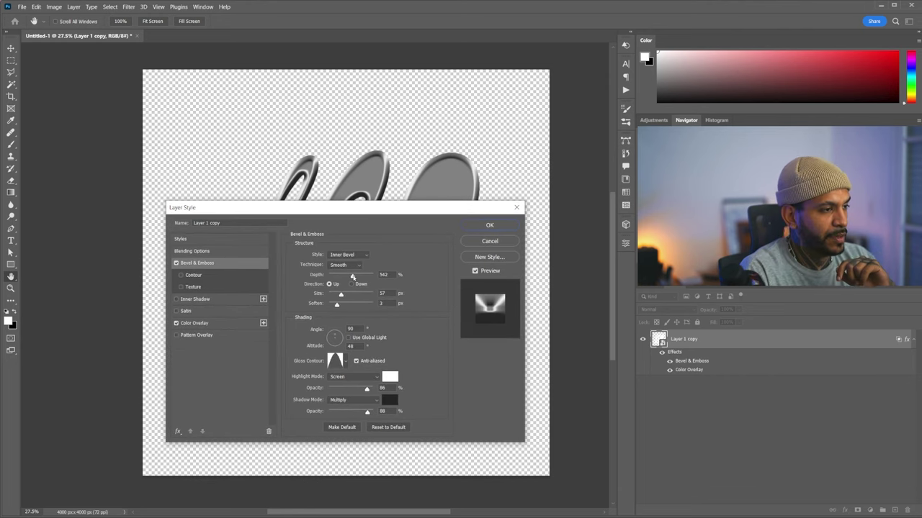
pyautogui.moveTo(352, 277); pyautogui.dragTo(350, 277)
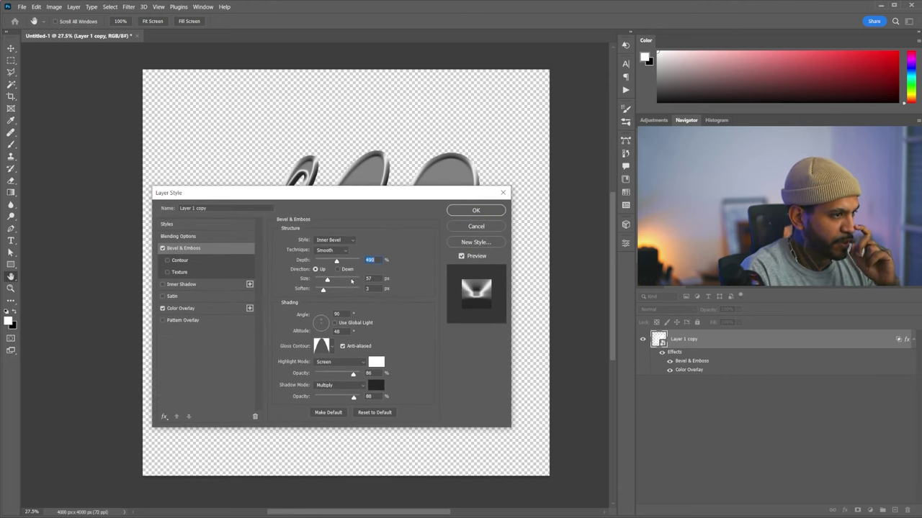
# Compare larger bevel sizes on the lettering's edges and set the bevel size to 72 px
pyautogui.moveTo(355, 192); pyautogui.dragTo(703, 289)
pyautogui.moveTo(675, 375); pyautogui.dragTo(679, 379)
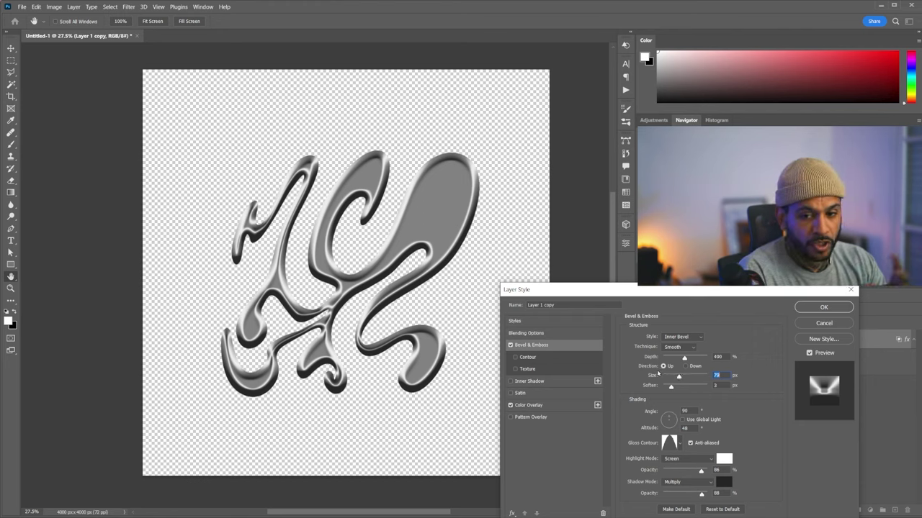
pyautogui.moveTo(679, 378); pyautogui.dragTo(681, 377)
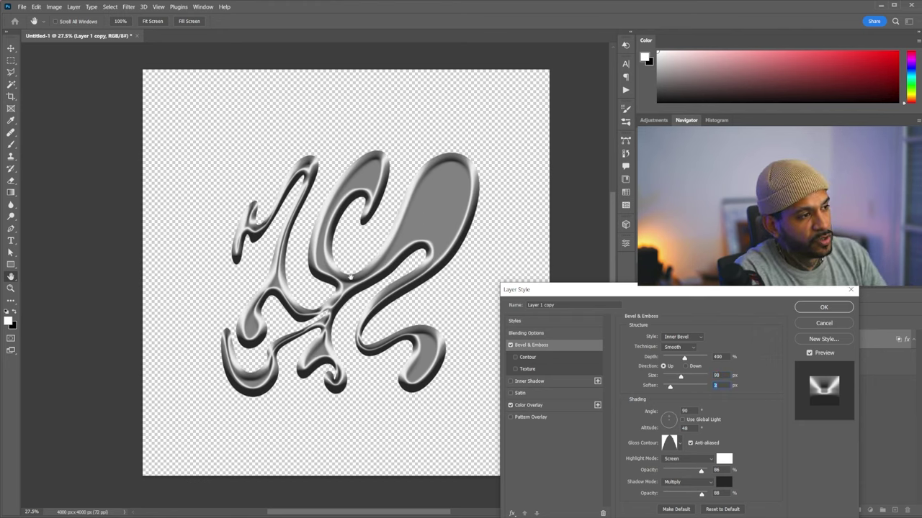
pyautogui.scroll(4, 357, 277)
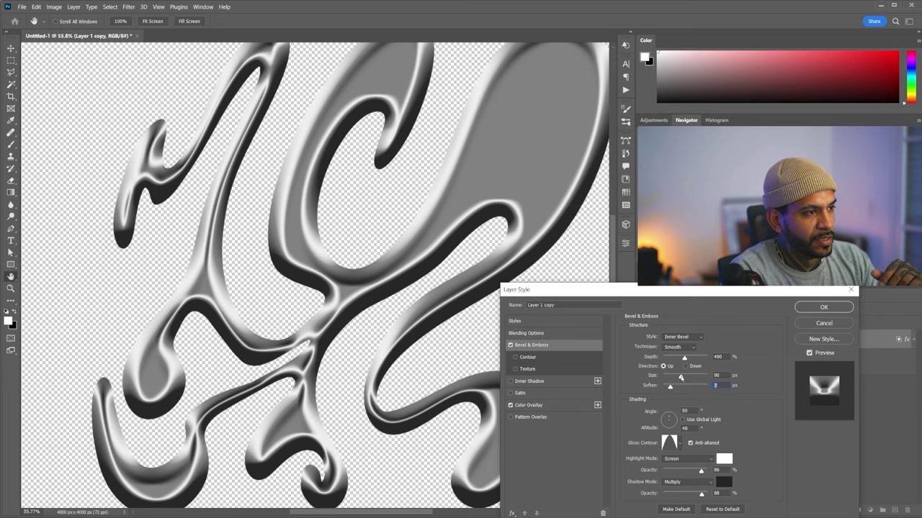
pyautogui.moveTo(680, 378); pyautogui.dragTo(678, 377)
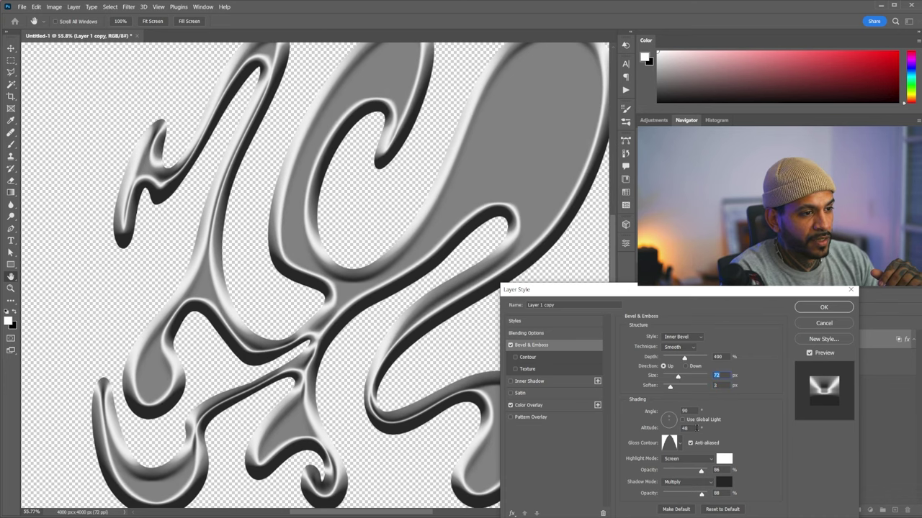
# Set the bevel's altitude to 47° and its shadow opacity to 86%
pyautogui.click(690, 426)
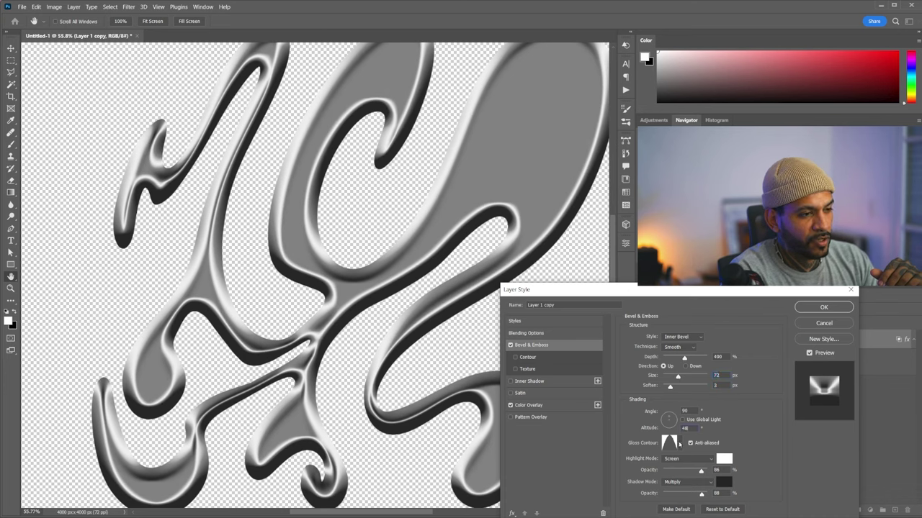
pyautogui.press('Down')
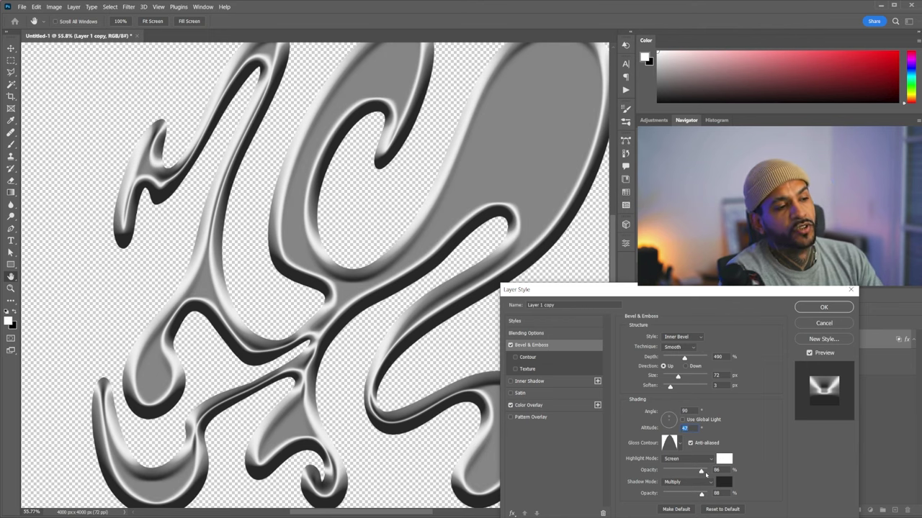
pyautogui.moveTo(666, 289); pyautogui.dragTo(511, 227)
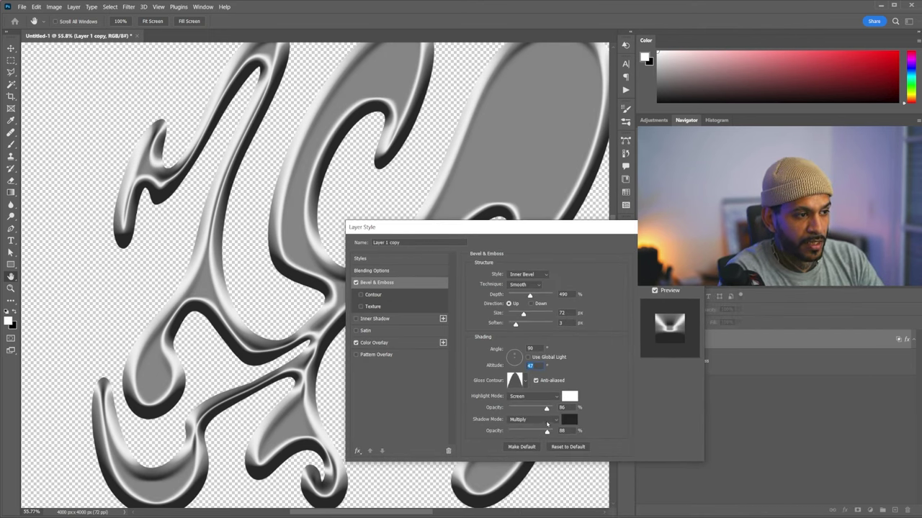
pyautogui.click(562, 408)
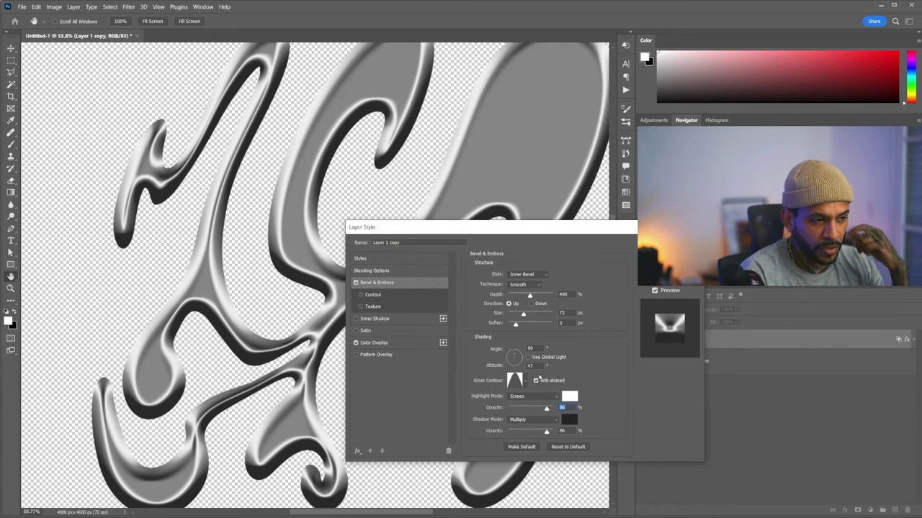
# Enable the bevel's Contour and set its range to 33%
pyautogui.click(361, 295)
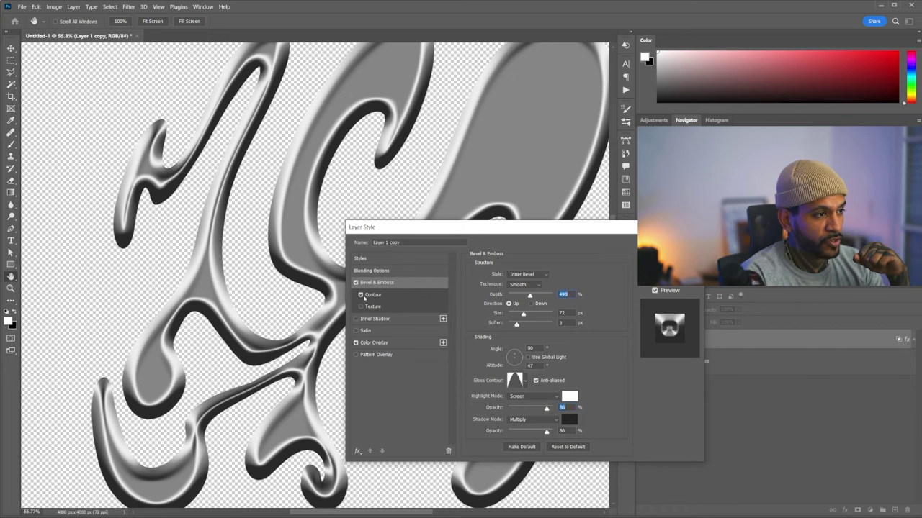
pyautogui.click(371, 296)
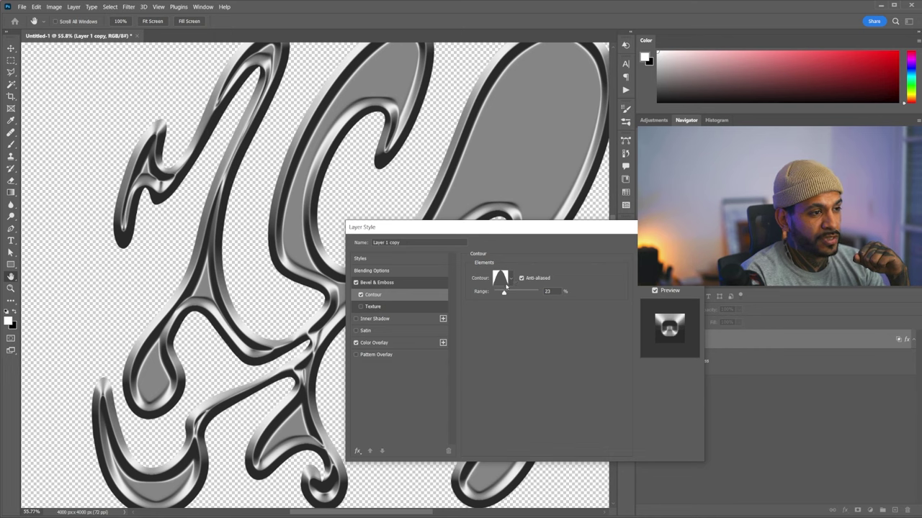
pyautogui.moveTo(504, 293); pyautogui.dragTo(509, 291)
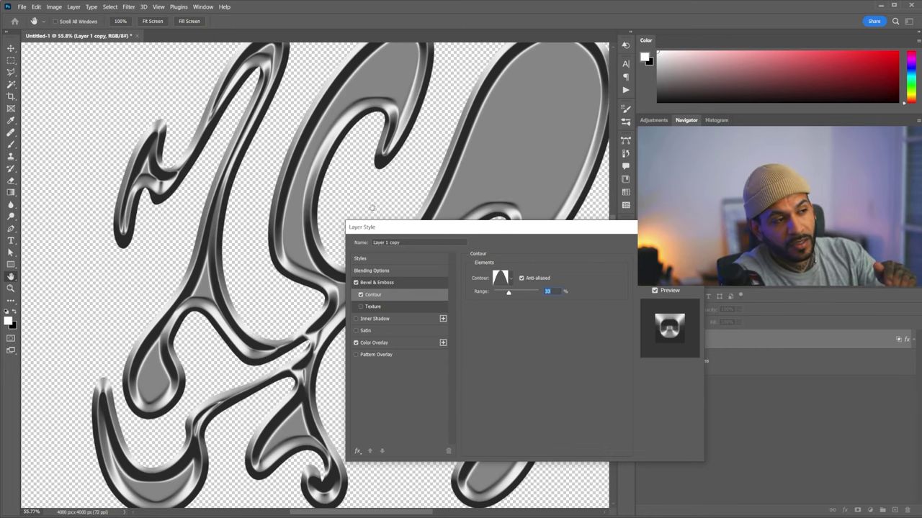
pyautogui.scroll(-3, 346, 170)
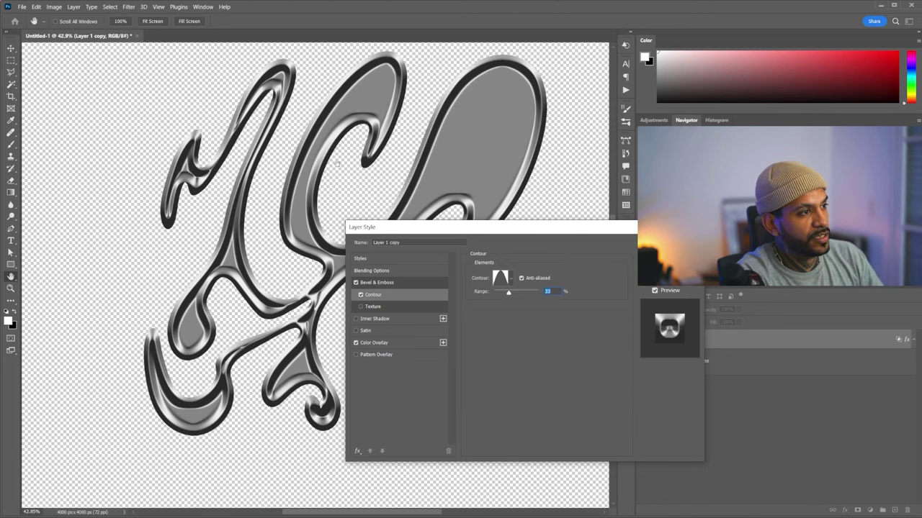
# Check the lettering's edges up close and set the bevel's Contour range to 31%
pyautogui.scroll(6, 360, 168)
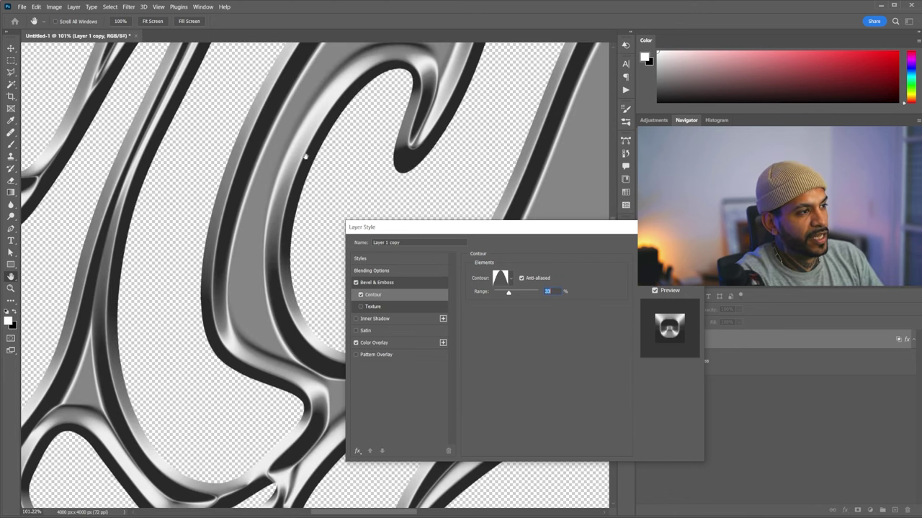
pyautogui.moveTo(498, 291)
pyautogui.mouseDown()
pyautogui.moveTo(486, 292)
pyautogui.moveTo(502, 293)
pyautogui.mouseUp()
pyautogui.scroll(-4, 290, 278)
pyautogui.scroll(5, 294, 377)
pyautogui.moveTo(502, 293); pyautogui.dragTo(508, 293)
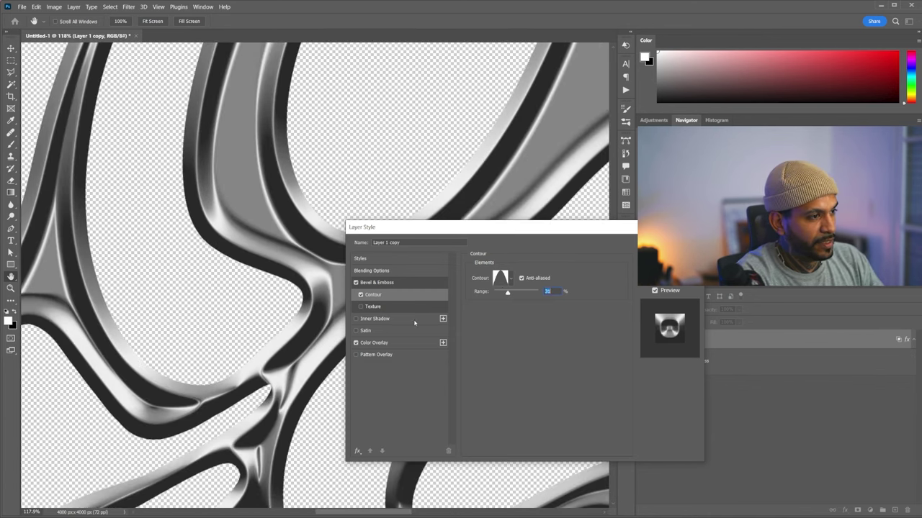
# Enable a Multiply Satin on the lettering at 49% opacity, 136° angle, distance about 194 px and size 191 px, and apply the layer style
pyautogui.click(356, 330)
pyautogui.scroll(-5, 302, 306)
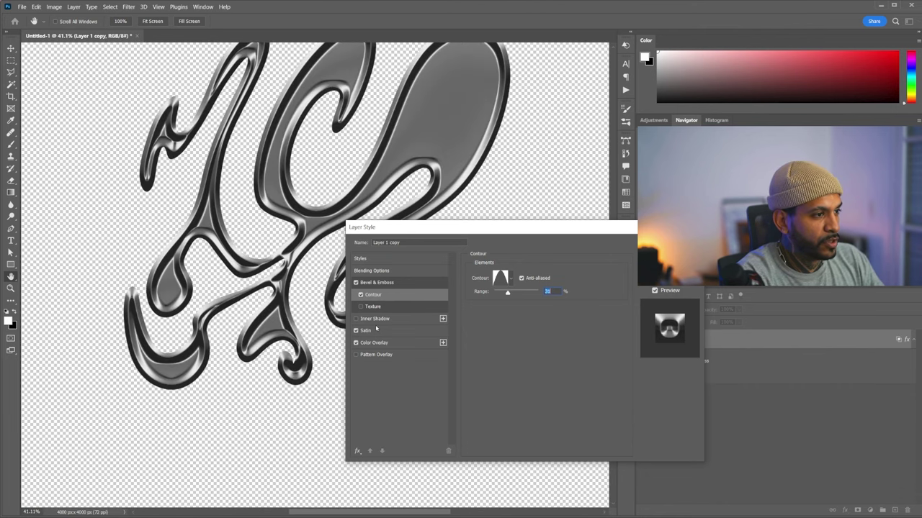
pyautogui.click(375, 330)
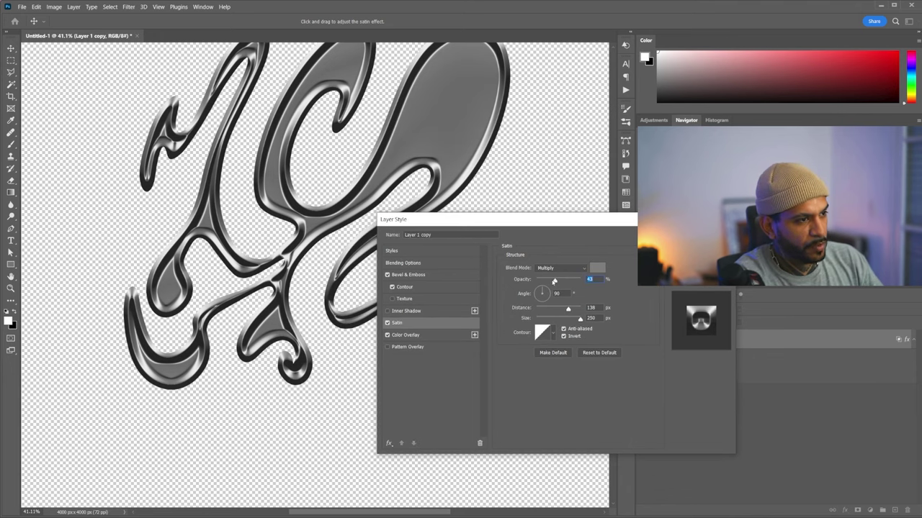
pyautogui.moveTo(565, 312)
pyautogui.mouseDown()
pyautogui.moveTo(582, 310)
pyautogui.moveTo(537, 320)
pyautogui.mouseUp()
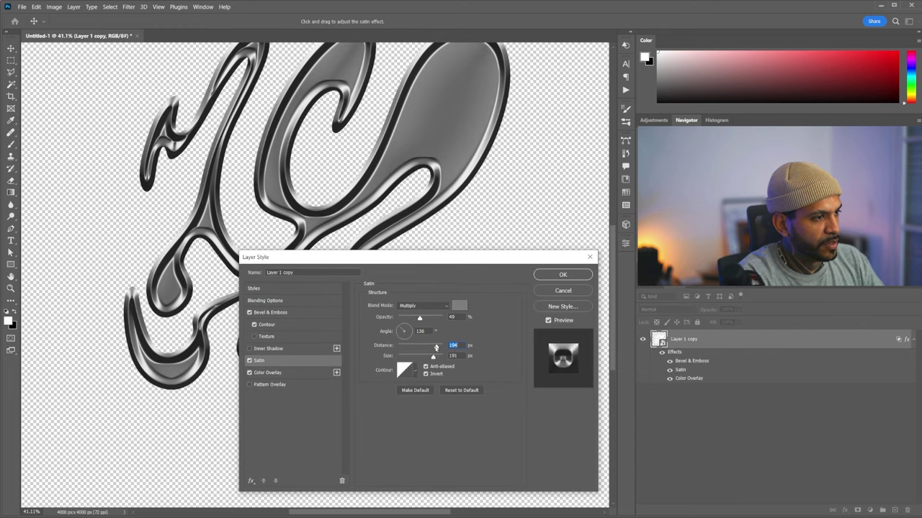
pyautogui.click(548, 275)
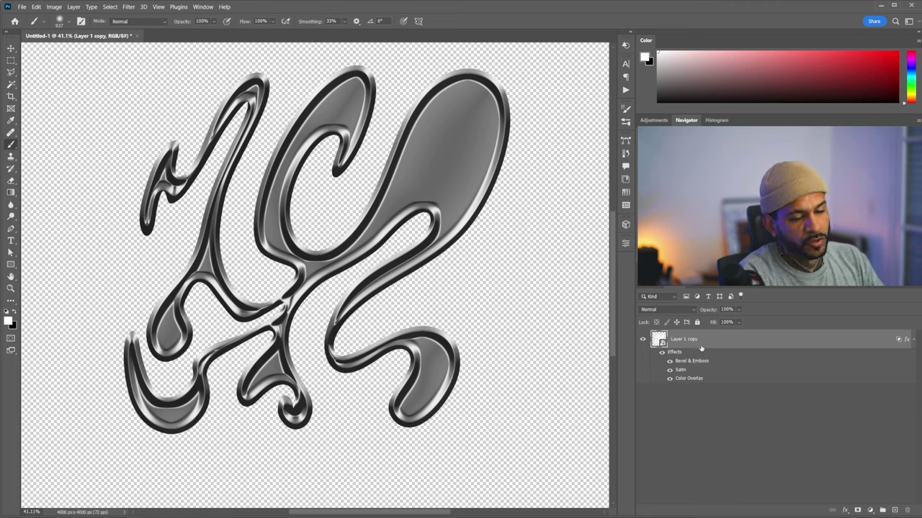
# Add a solid color fill layer beneath the lettering layer and make it pure black
pyautogui.click(869, 510)
pyautogui.click(887, 353)
pyautogui.click(354, 325)
pyautogui.click(547, 220)
pyautogui.moveTo(718, 344); pyautogui.dragTo(727, 406)
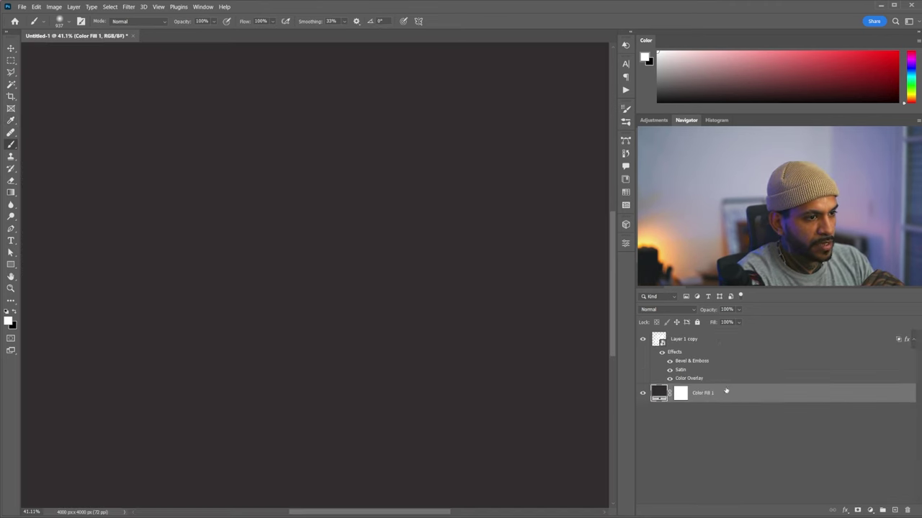
pyautogui.doubleClick(659, 393)
pyautogui.moveTo(352, 333); pyautogui.dragTo(343, 345)
pyautogui.click(575, 222)
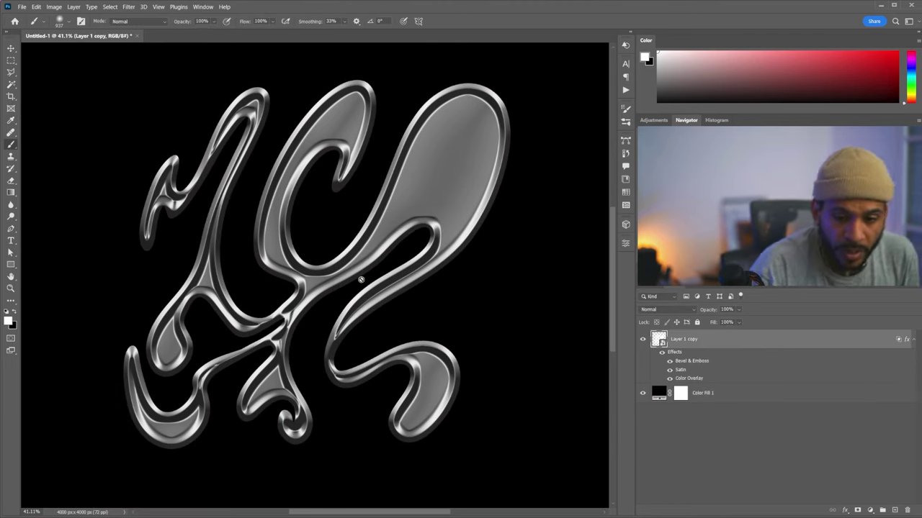
pyautogui.scroll(-4, 511, 314)
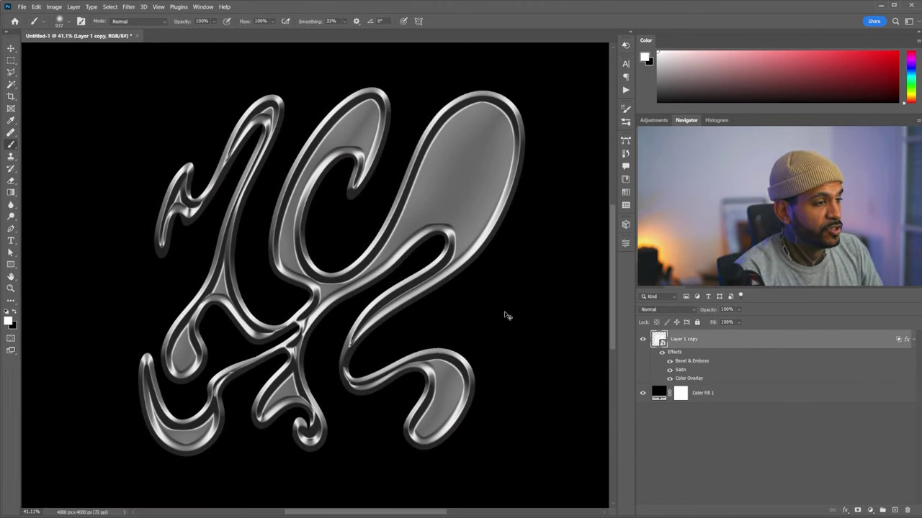
# Add a new layer above the lettering and preview the grayscale chrome presets for the Gradient tool
pyautogui.click(895, 511)
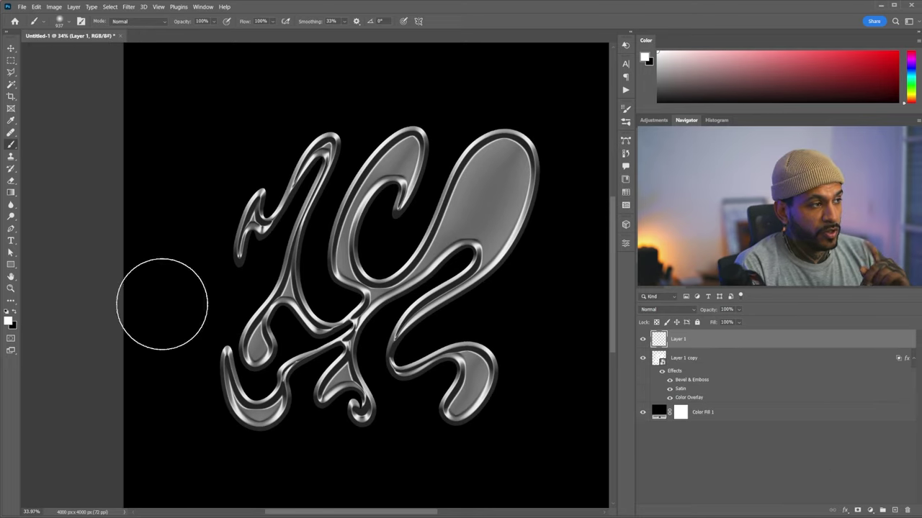
pyautogui.click(11, 192)
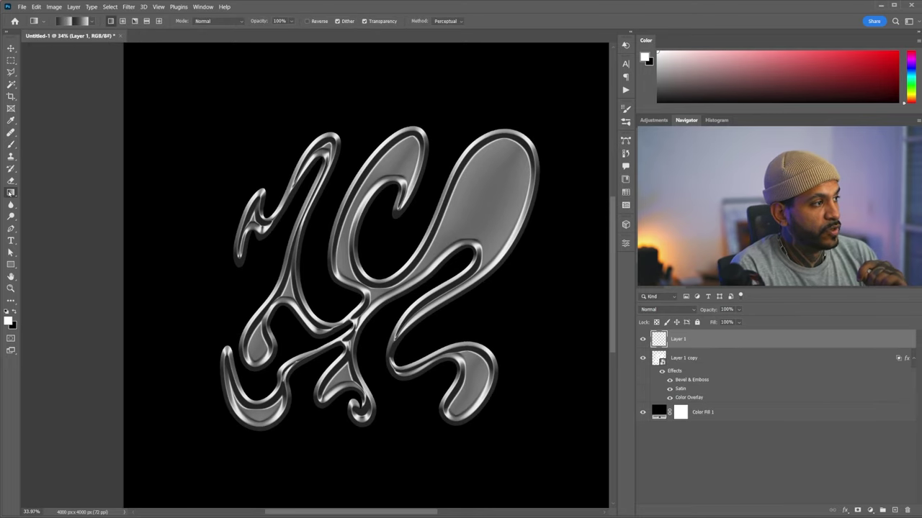
pyautogui.click(72, 21)
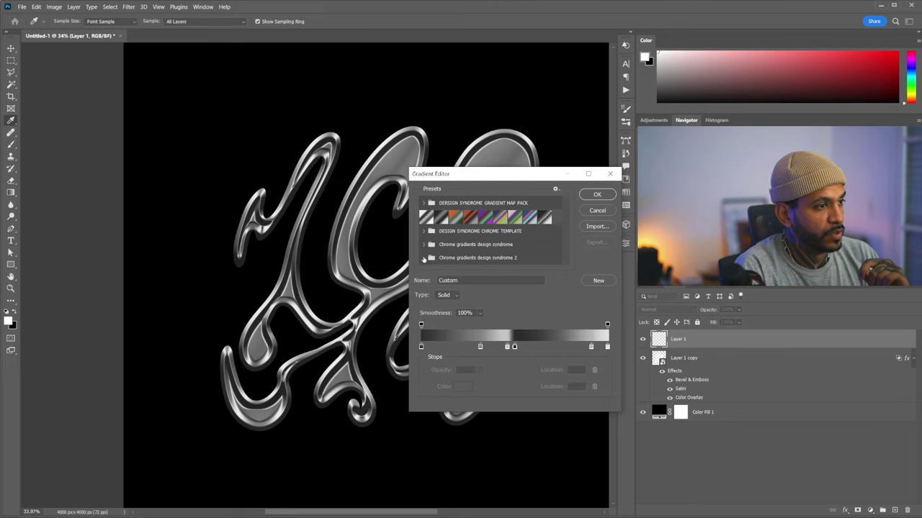
pyautogui.click(427, 217)
pyautogui.click(439, 218)
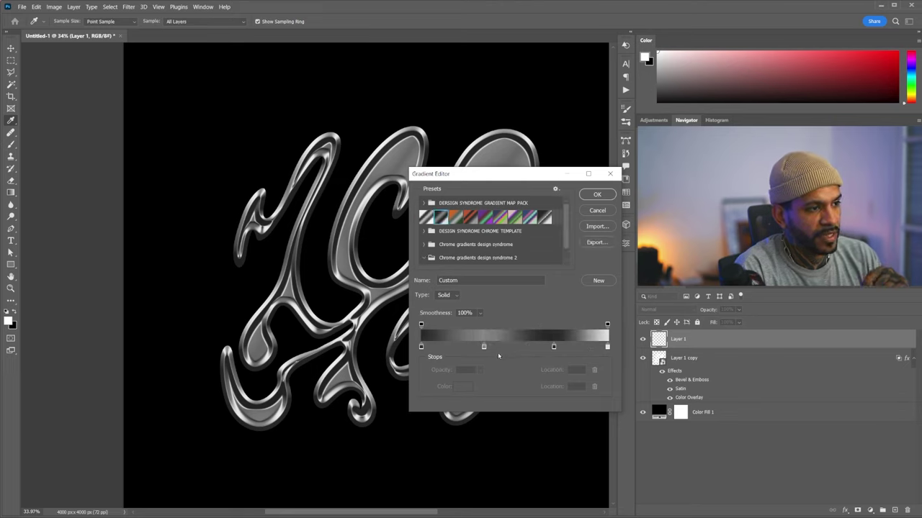
pyautogui.scroll(-1, 432, 216)
pyautogui.click(426, 205)
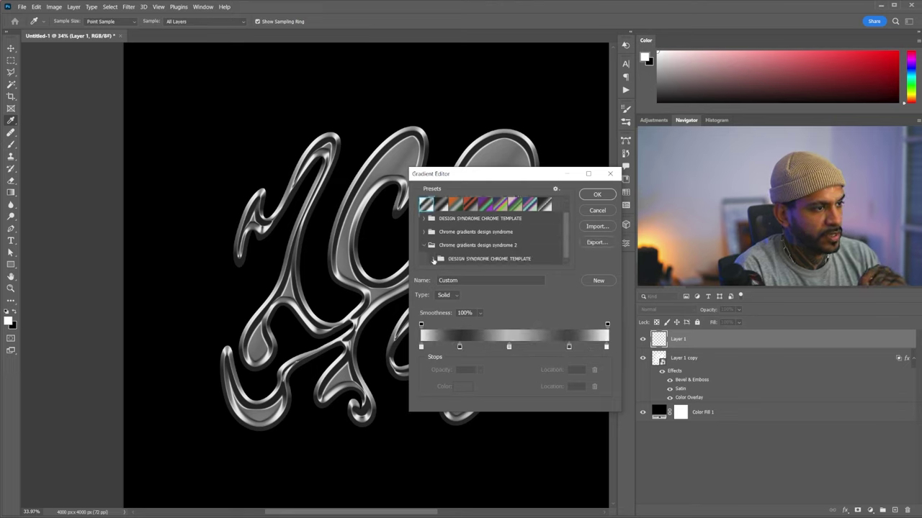
# Choose the high-contrast black-and-white preset from the nested DESIGN SYNDROME CHROME TEMPLATE folder and fill the new layer with a vertical linear gradient
pyautogui.click(433, 259)
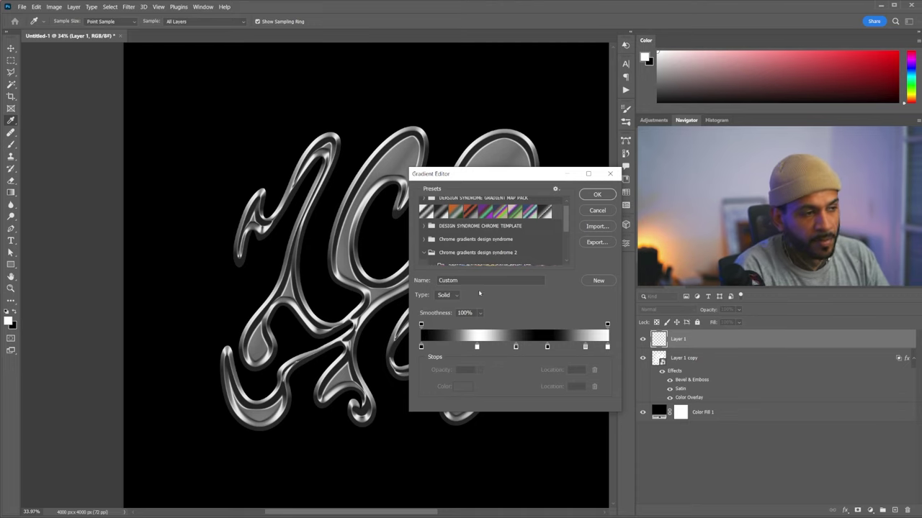
pyautogui.moveTo(510, 412); pyautogui.dragTo(509, 444)
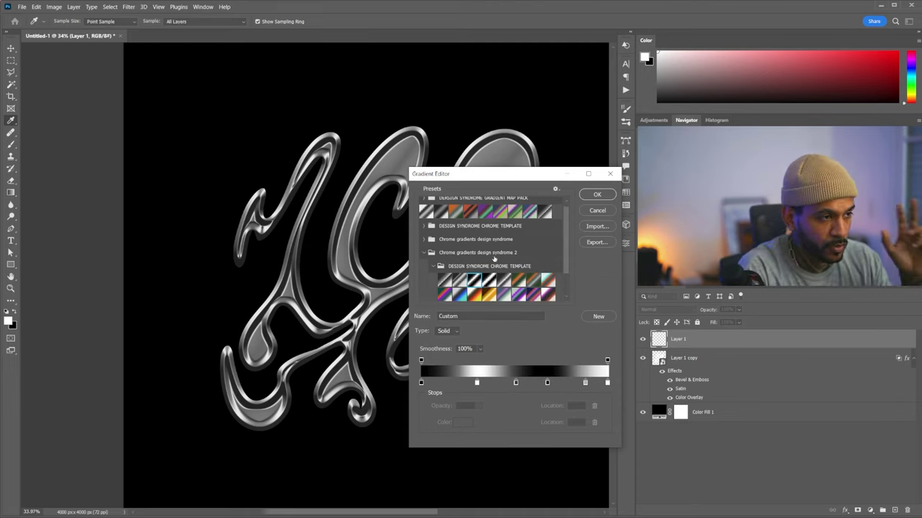
pyautogui.click(459, 281)
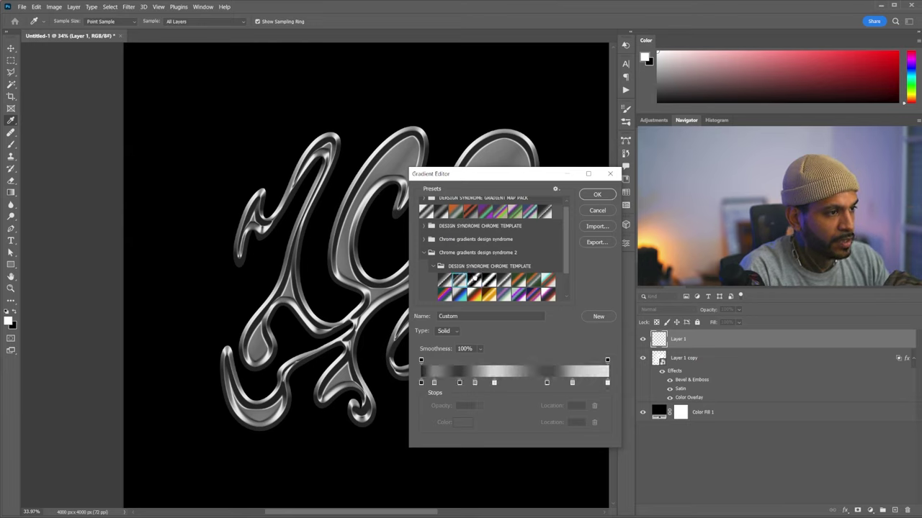
pyautogui.click(476, 280)
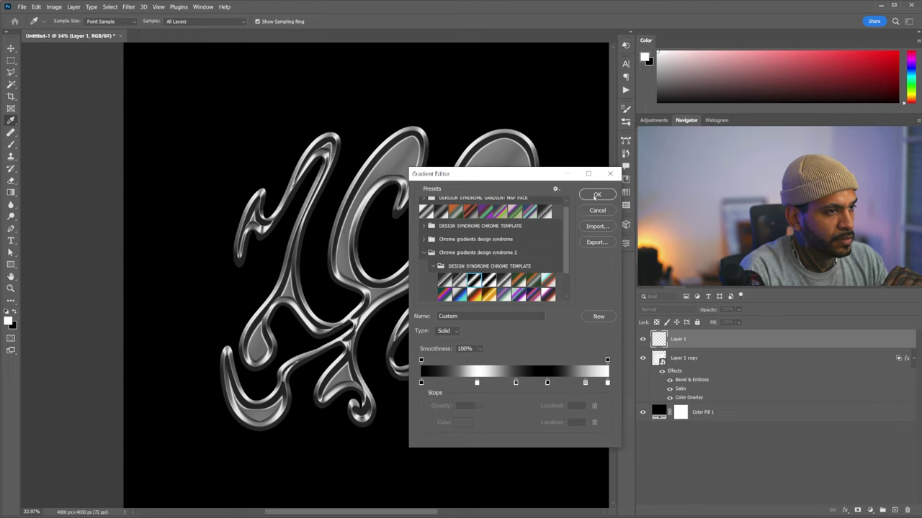
pyautogui.click(596, 195)
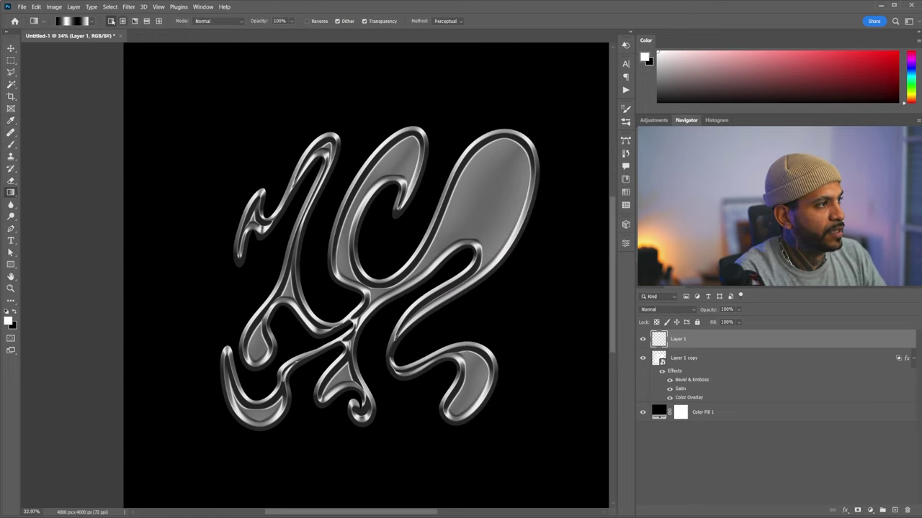
pyautogui.moveTo(378, 278); pyautogui.dragTo(378, 105)
pyautogui.scroll(-2, 378, 152)
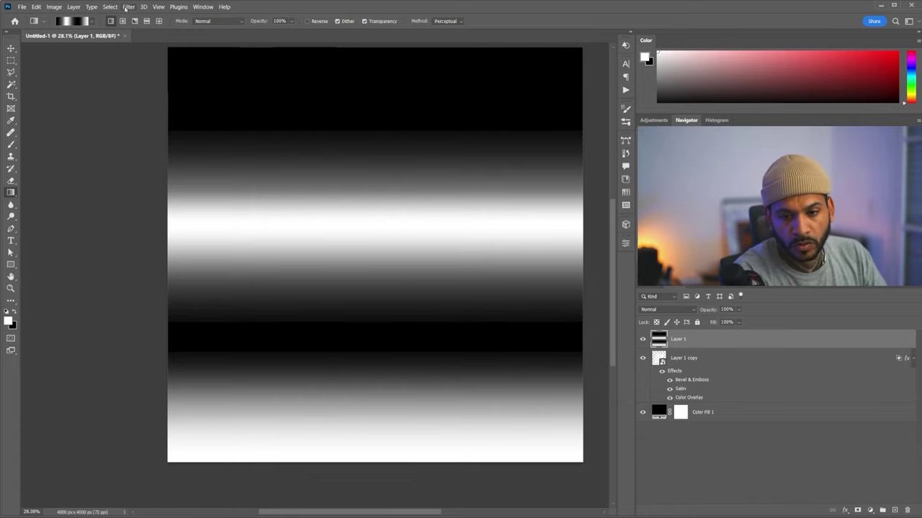
# Distort the gradient layer with Liquify, pushing its black and white bands into flowing, liquid shapes
pyautogui.click(128, 7)
pyautogui.click(144, 86)
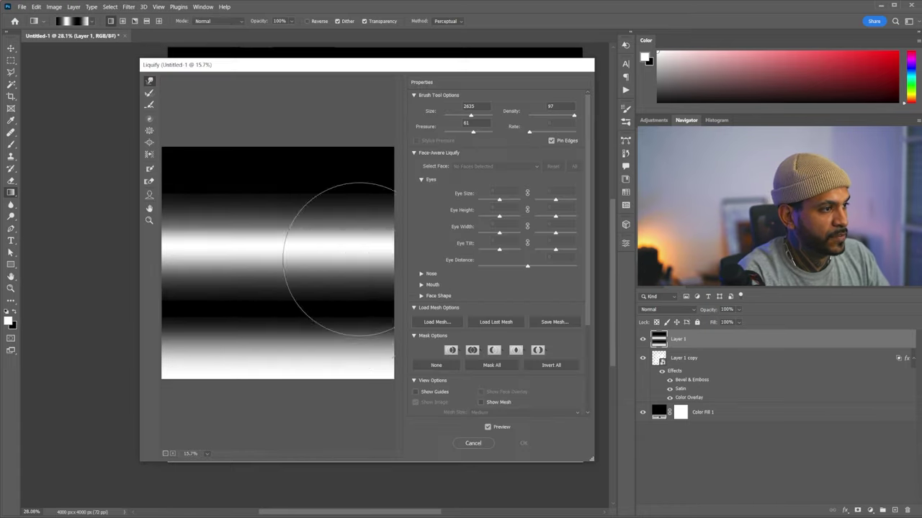
pyautogui.moveTo(339, 230)
pyautogui.mouseDown()
pyautogui.moveTo(243, 242)
pyautogui.moveTo(304, 304)
pyautogui.moveTo(288, 201)
pyautogui.moveTo(267, 216)
pyautogui.moveTo(195, 144)
pyautogui.moveTo(326, 222)
pyautogui.moveTo(303, 212)
pyautogui.moveTo(281, 227)
pyautogui.moveTo(367, 297)
pyautogui.moveTo(288, 378)
pyautogui.moveTo(237, 360)
pyautogui.moveTo(249, 217)
pyautogui.moveTo(321, 213)
pyautogui.moveTo(367, 255)
pyautogui.moveTo(292, 302)
pyautogui.mouseUp()
pyautogui.click(150, 93)
pyautogui.press('w')
pyautogui.moveTo(304, 338)
pyautogui.mouseDown()
pyautogui.moveTo(299, 206)
pyautogui.moveTo(315, 307)
pyautogui.moveTo(287, 335)
pyautogui.moveTo(312, 277)
pyautogui.moveTo(274, 368)
pyautogui.moveTo(275, 388)
pyautogui.moveTo(263, 291)
pyautogui.moveTo(376, 272)
pyautogui.moveTo(280, 322)
pyautogui.moveTo(216, 303)
pyautogui.mouseUp()
pyautogui.click(532, 448)
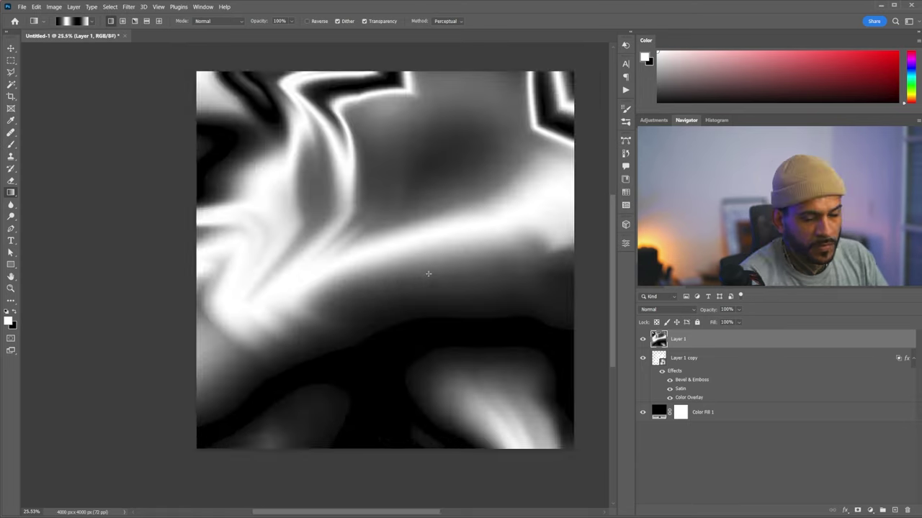
# Warp the liquified gradient layer with Free Transform, bending its bright diagonal band into an S-shaped wave
pyautogui.hotkey('ctrl', 't')
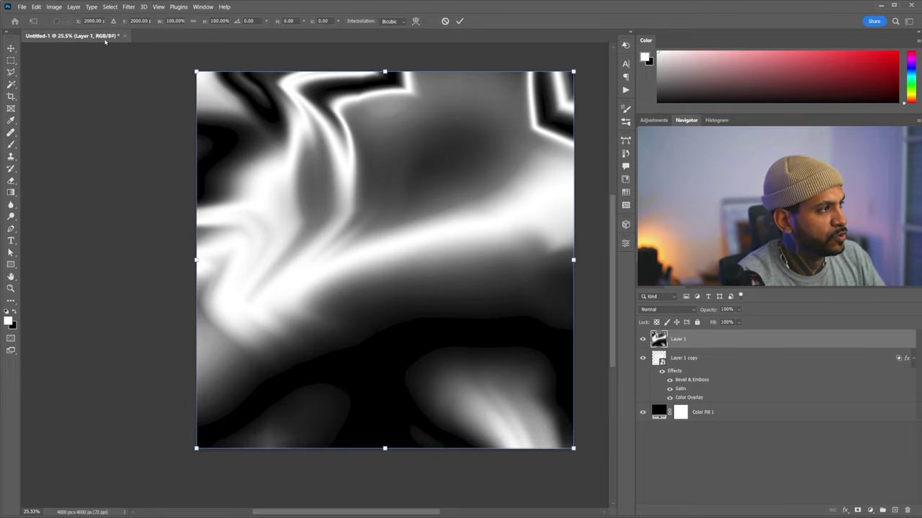
pyautogui.press('Return')
pyautogui.click(36, 7)
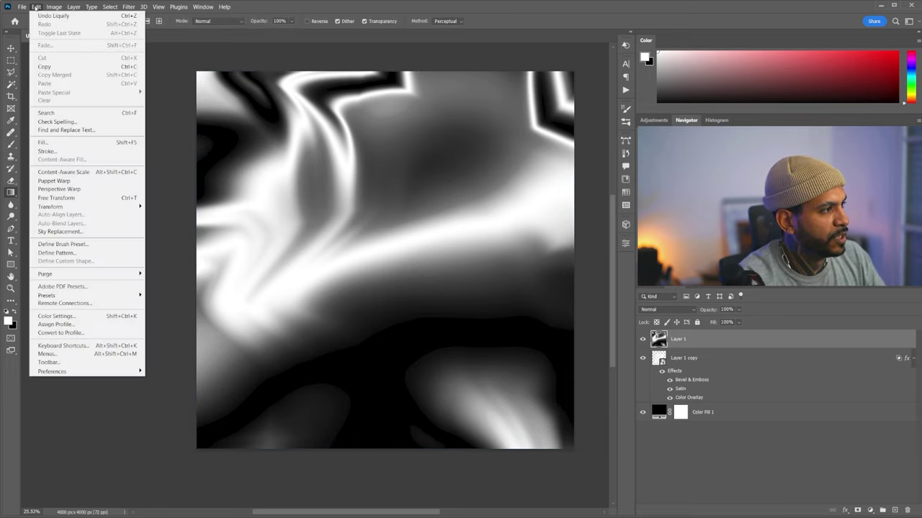
pyautogui.click(56, 197)
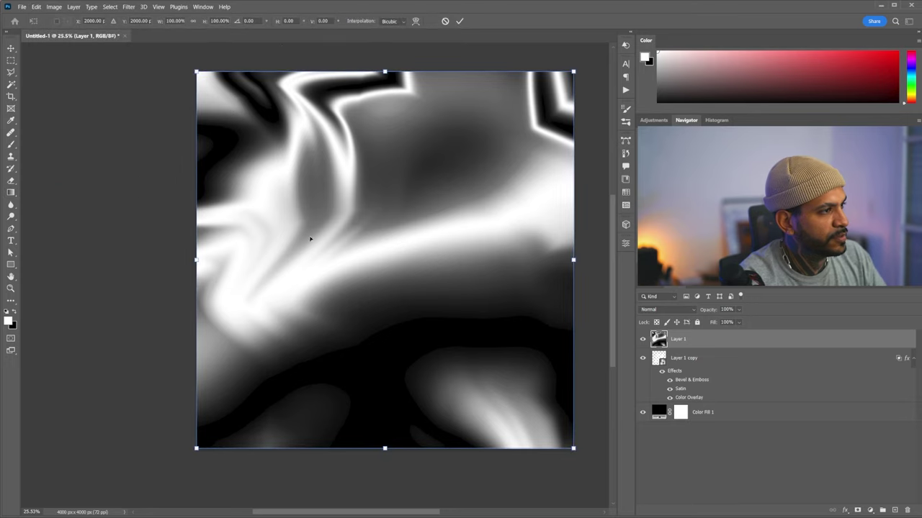
pyautogui.click(415, 22)
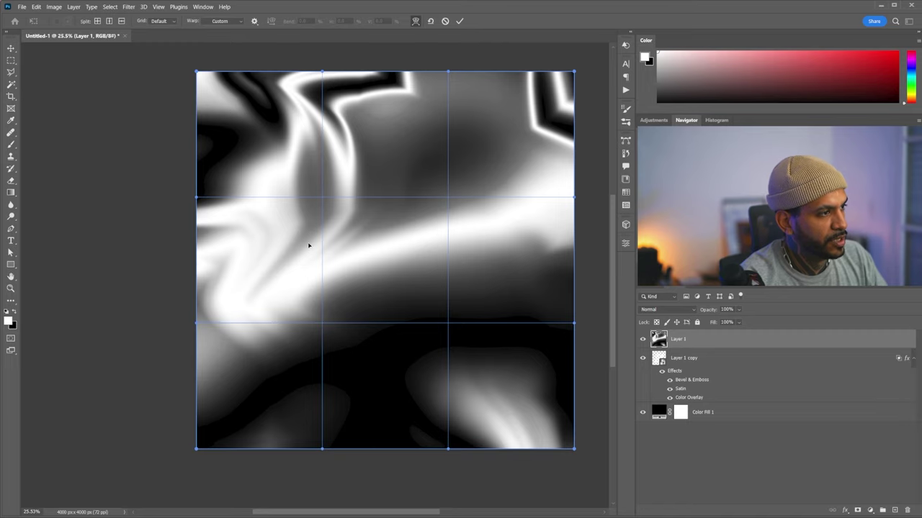
pyautogui.moveTo(308, 249); pyautogui.dragTo(296, 342)
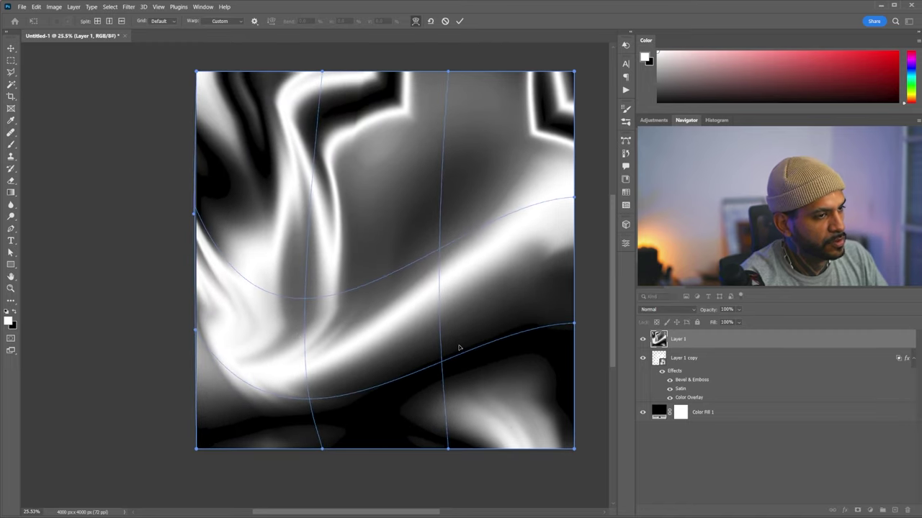
pyautogui.moveTo(458, 347); pyautogui.dragTo(456, 215)
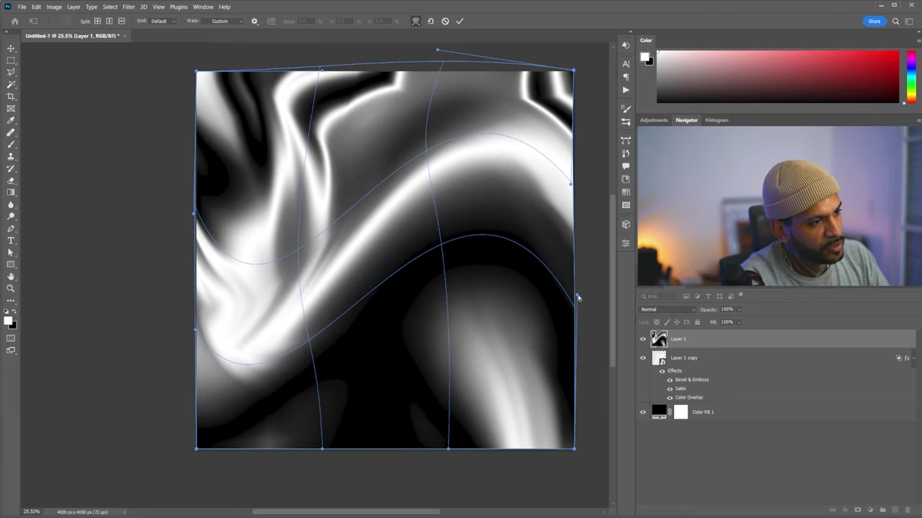
pyautogui.moveTo(577, 298); pyautogui.dragTo(421, 296)
pyautogui.press('Return')
# Clip the warped gradient layer to the lettering and set its blend mode to Overlay
pyautogui.rightClick(686, 340)
pyautogui.click(720, 307)
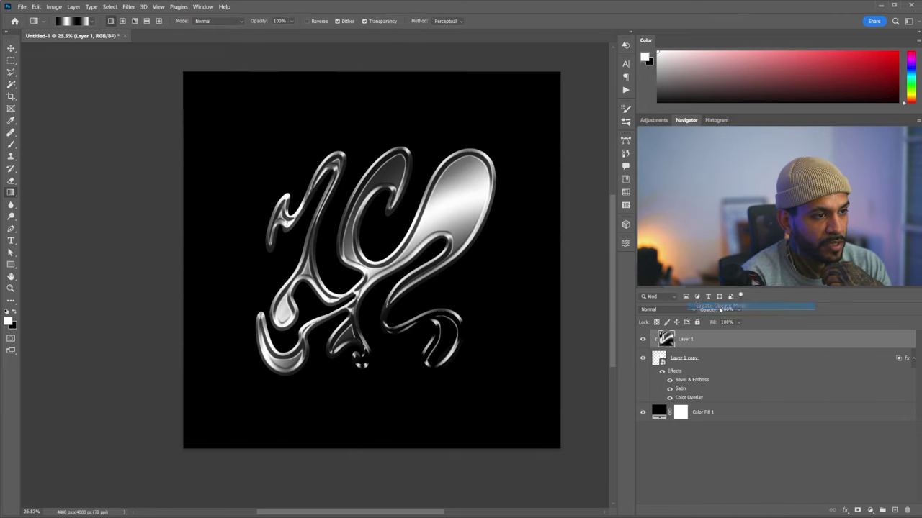
pyautogui.click(675, 307)
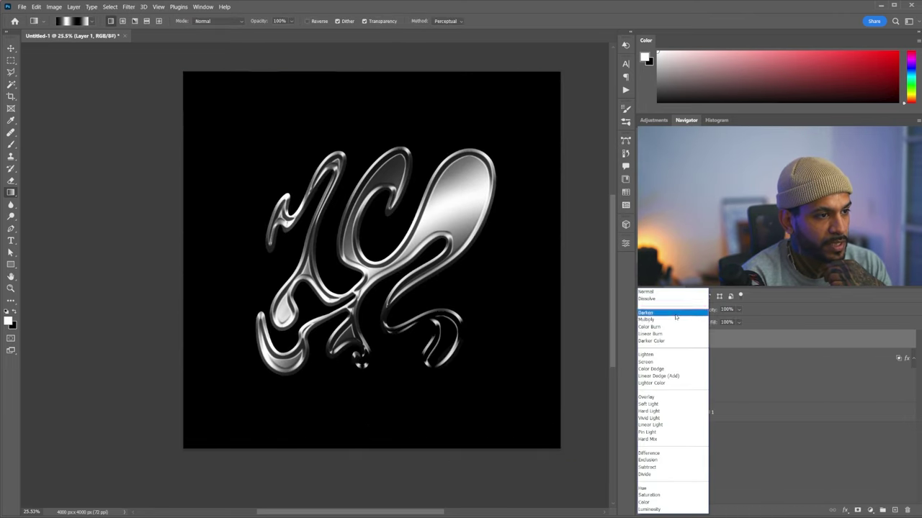
pyautogui.click(673, 399)
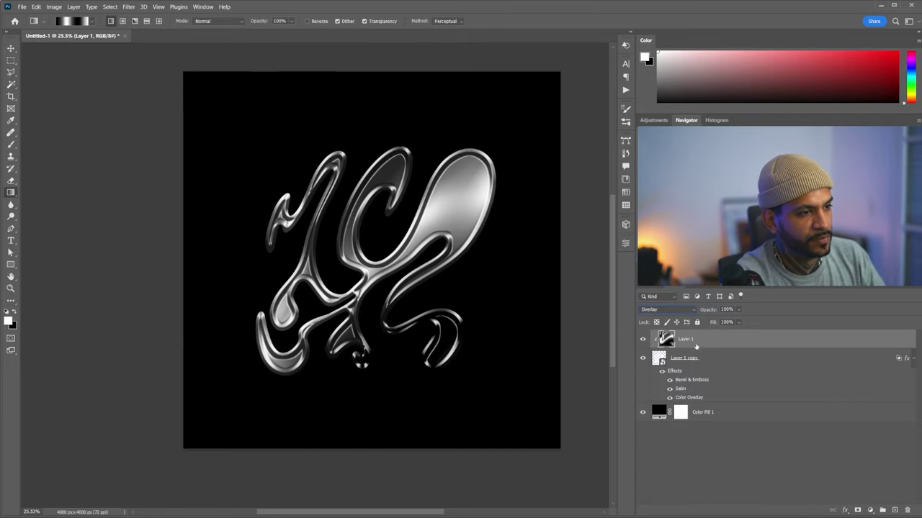
# Add another layer on top and paint a large soft white glow over the center of the lettering with the Brush
pyautogui.click(893, 510)
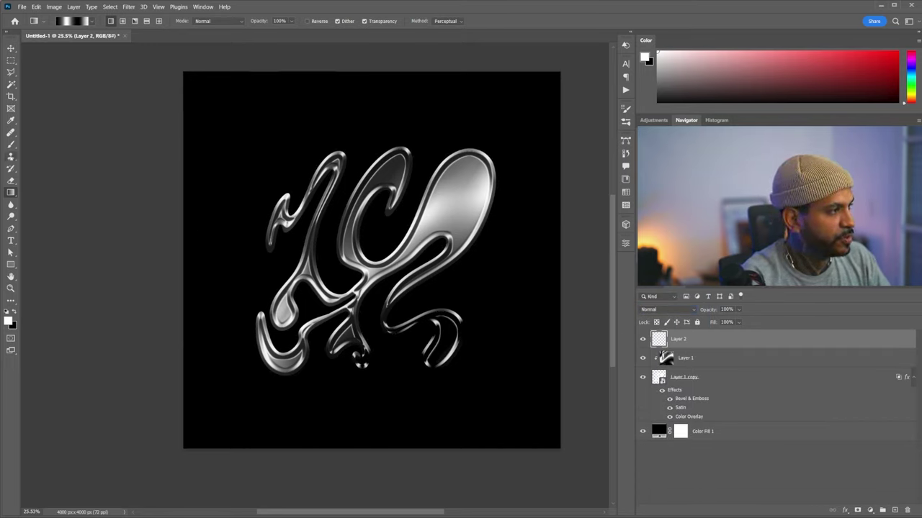
pyautogui.press('b')
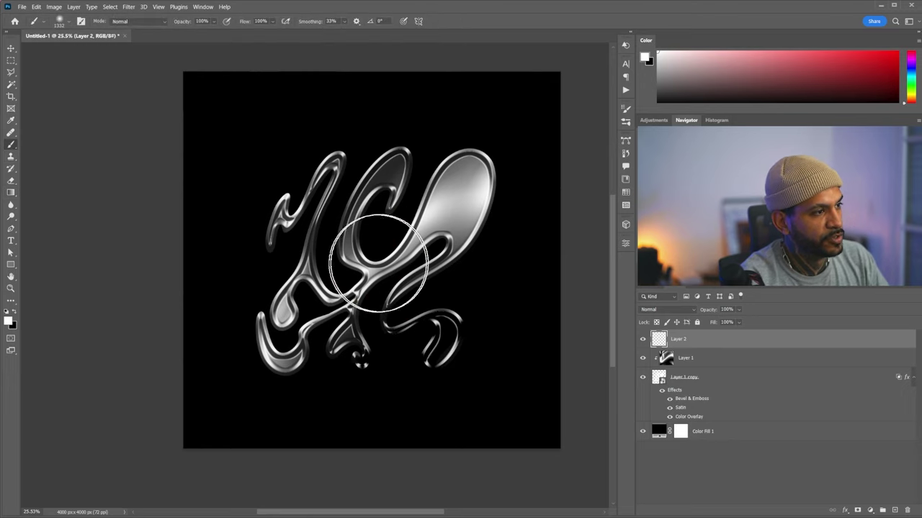
pyautogui.click(378, 250)
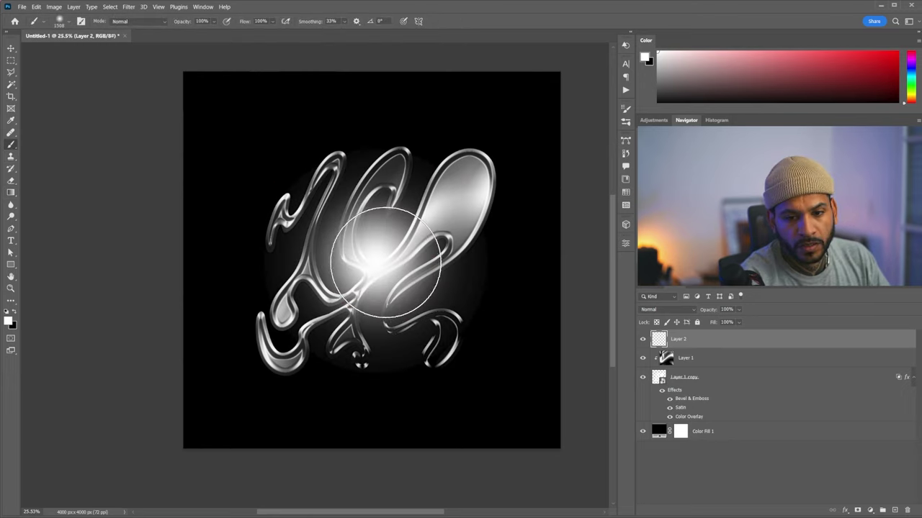
pyautogui.click(385, 262)
pyautogui.click(385, 266)
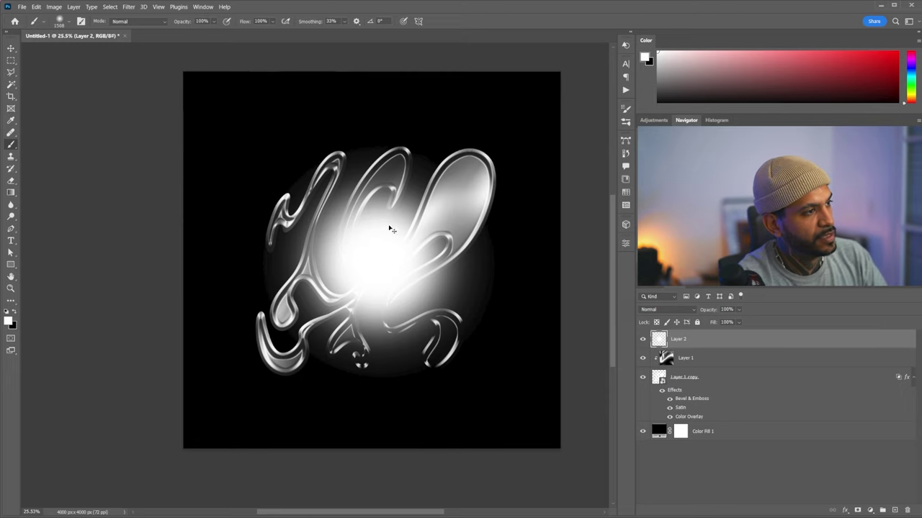
# Warp the white glow layer with Free Transform, stretching it diagonally from the lower-left corner toward the upper-right corner
pyautogui.hotkey('ctrl', 't')
pyautogui.click(415, 21)
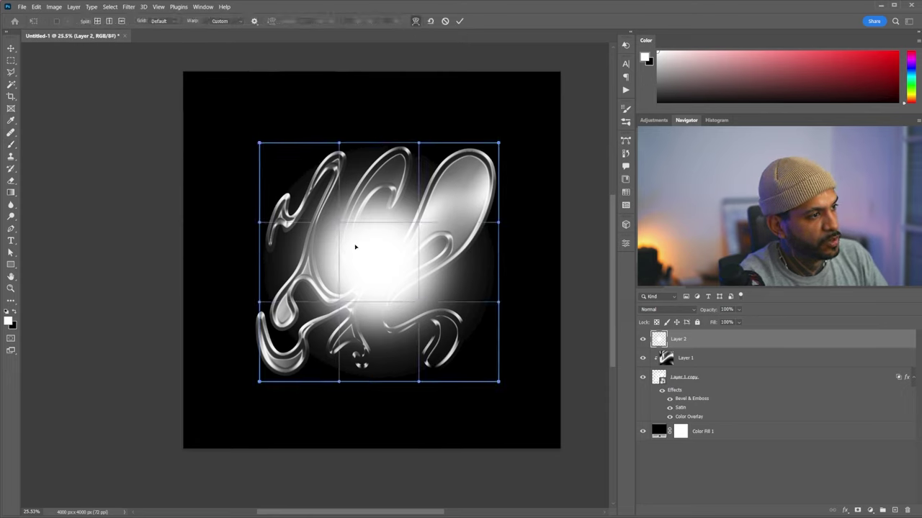
pyautogui.moveTo(356, 247); pyautogui.dragTo(331, 220)
pyautogui.moveTo(317, 302); pyautogui.dragTo(335, 301)
pyautogui.moveTo(257, 387); pyautogui.dragTo(447, 189)
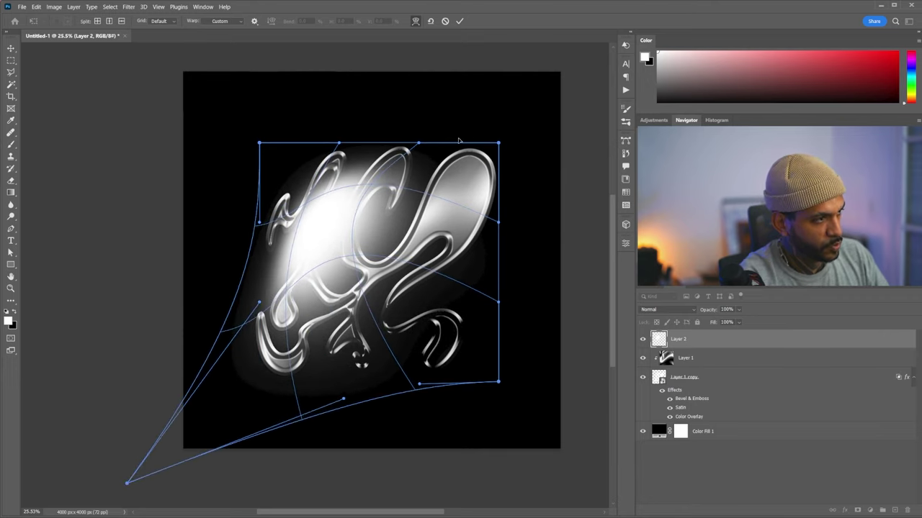
pyautogui.moveTo(419, 143); pyautogui.dragTo(487, 77)
pyautogui.moveTo(467, 115); pyautogui.dragTo(516, 45)
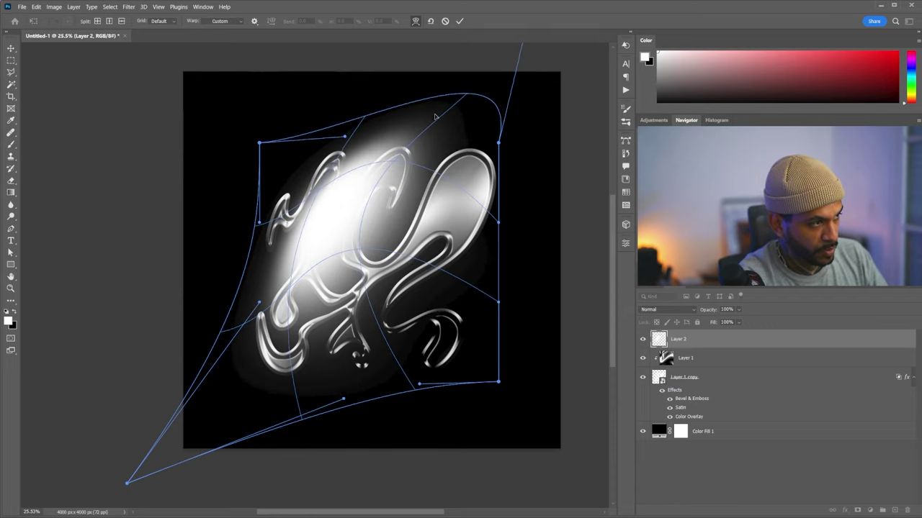
pyautogui.click(459, 21)
pyautogui.press('b')
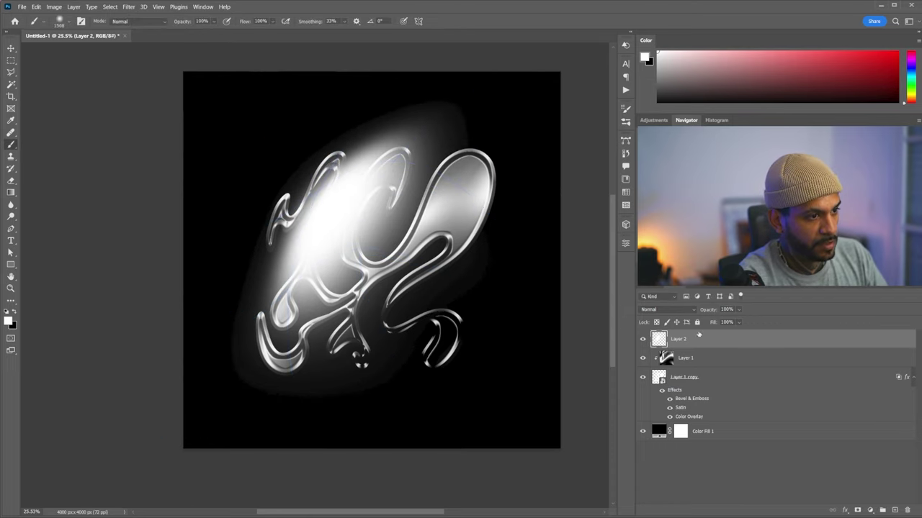
# Clip the warped glow layer to the lettering and set its blend mode to Overlay
pyautogui.rightClick(703, 345)
pyautogui.click(737, 306)
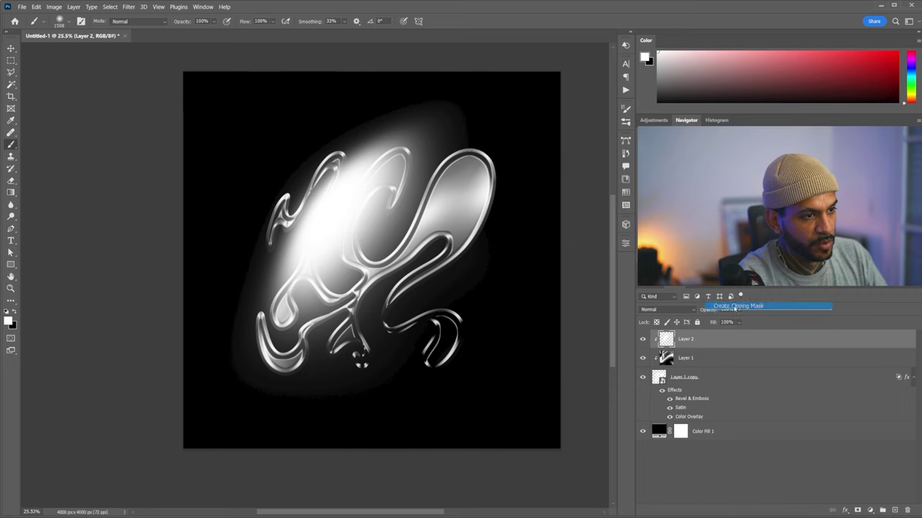
pyautogui.click(669, 310)
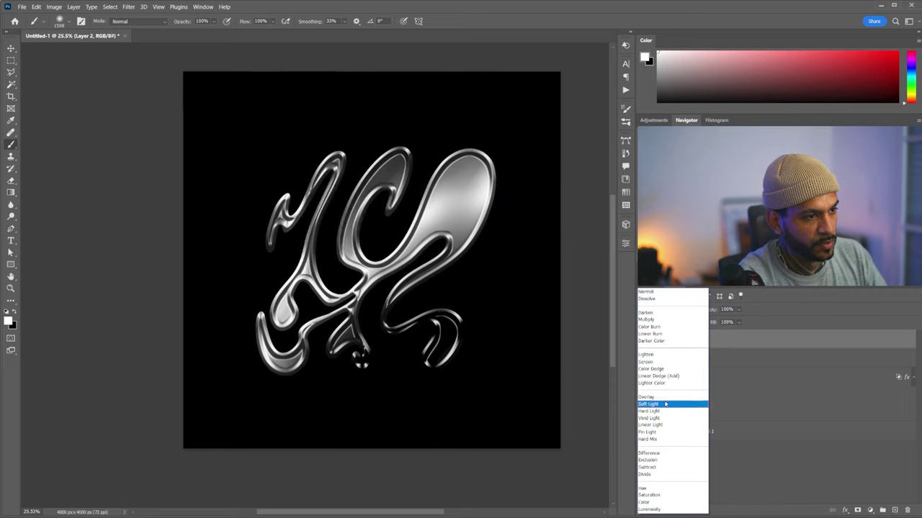
pyautogui.click(664, 397)
# Move the clipped glow toward the right side of the lettering and set its blend mode to Linear Dodge (Add)
pyautogui.hotkey('ctrl', 't')
pyautogui.moveTo(316, 215)
pyautogui.mouseDown()
pyautogui.moveTo(383, 215)
pyautogui.moveTo(403, 187)
pyautogui.moveTo(348, 162)
pyautogui.moveTo(414, 193)
pyautogui.moveTo(363, 163)
pyautogui.moveTo(497, 338)
pyautogui.moveTo(456, 249)
pyautogui.moveTo(397, 198)
pyautogui.moveTo(428, 210)
pyautogui.mouseUp()
pyautogui.press('Return')
pyautogui.press('b')
pyautogui.click(664, 313)
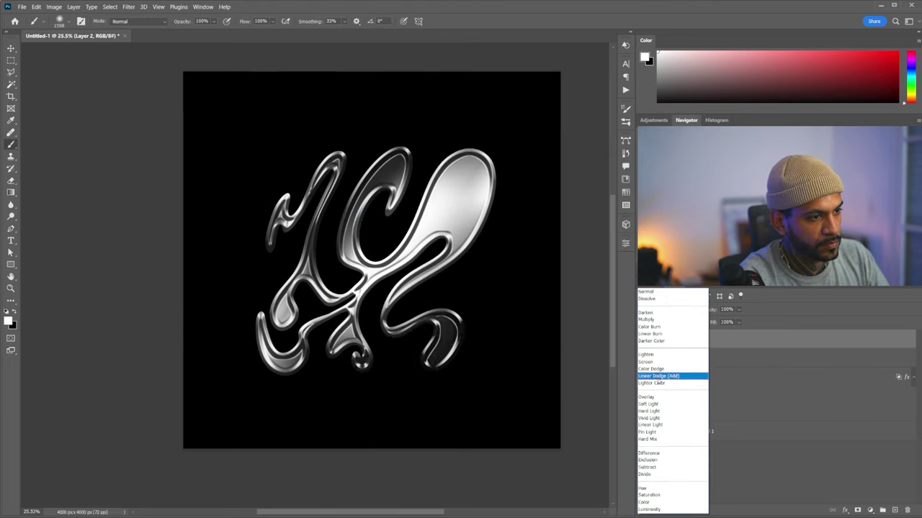
pyautogui.click(658, 376)
# Move the glow down over the lower strokes of the lettering and scale it down slightly with Free Transform
pyautogui.hotkey('ctrl', 't')
pyautogui.moveTo(415, 206)
pyautogui.mouseDown()
pyautogui.moveTo(426, 199)
pyautogui.moveTo(420, 208)
pyautogui.mouseUp()
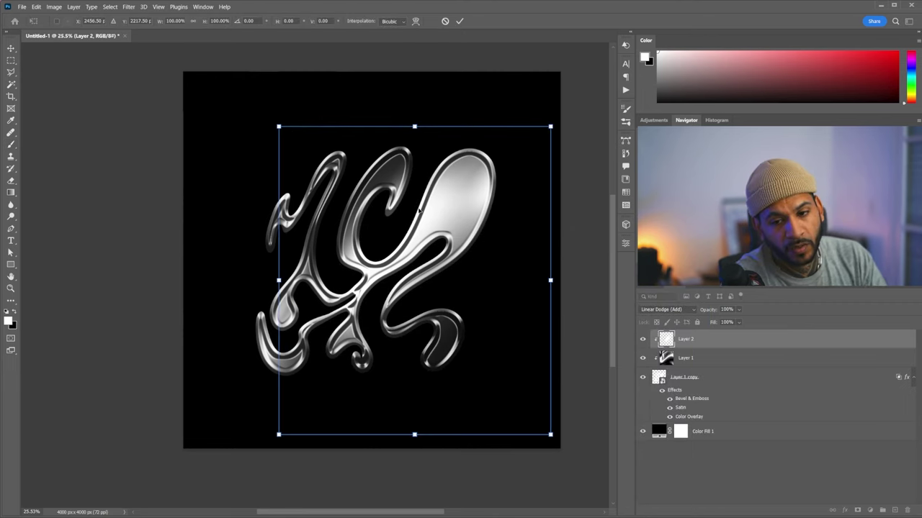
pyautogui.moveTo(456, 249); pyautogui.dragTo(463, 306)
pyautogui.moveTo(447, 275)
pyautogui.mouseDown()
pyautogui.moveTo(459, 294)
pyautogui.moveTo(443, 288)
pyautogui.mouseUp()
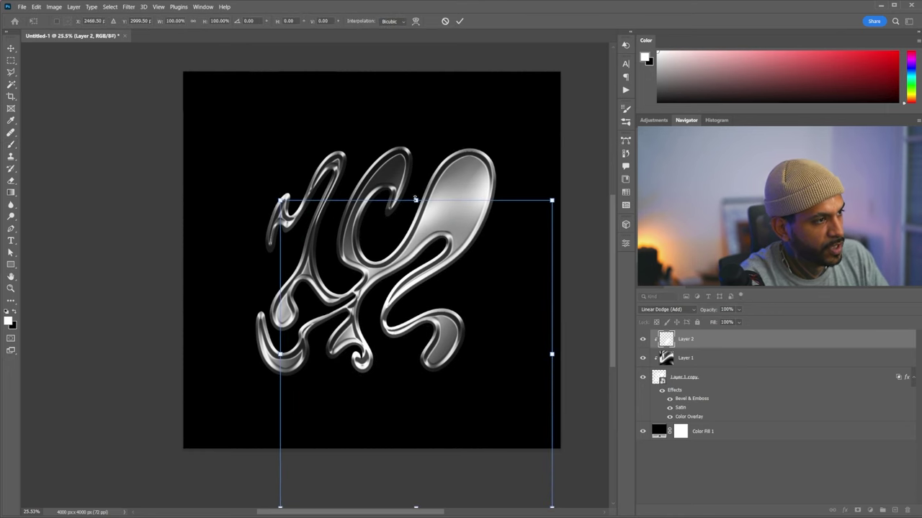
pyautogui.moveTo(415, 199); pyautogui.dragTo(415, 243)
pyautogui.moveTo(426, 278)
pyautogui.mouseDown()
pyautogui.moveTo(435, 276)
pyautogui.moveTo(415, 267)
pyautogui.mouseUp()
pyautogui.press('Return')
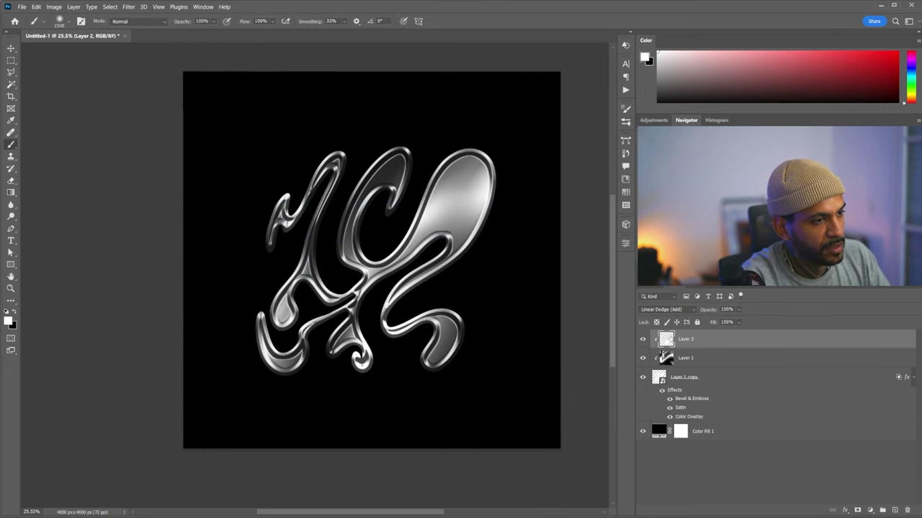
# Duplicate the glow layer and invert the copy to turn it black
pyautogui.hotkey('ctrl', 'j')
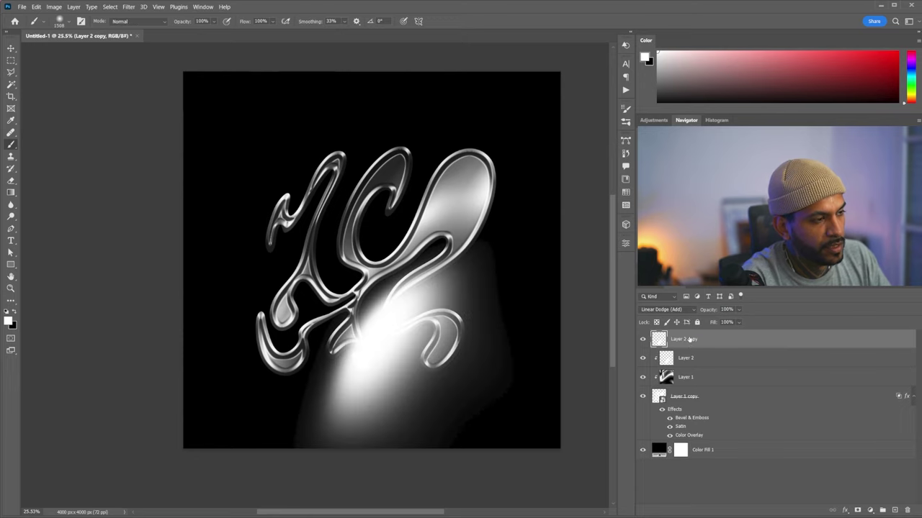
pyautogui.hotkey('ctrl', 'i')
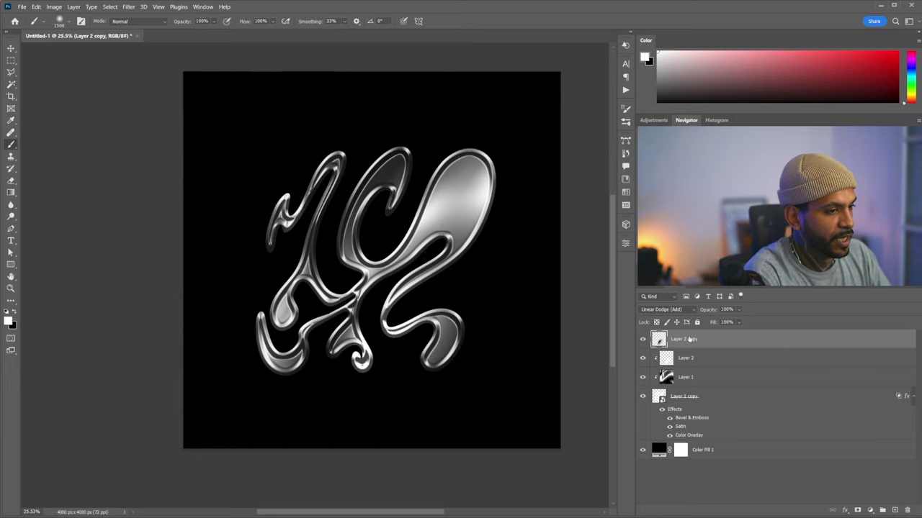
pyautogui.hotkey('ctrl', 'z')
pyautogui.click(54, 7)
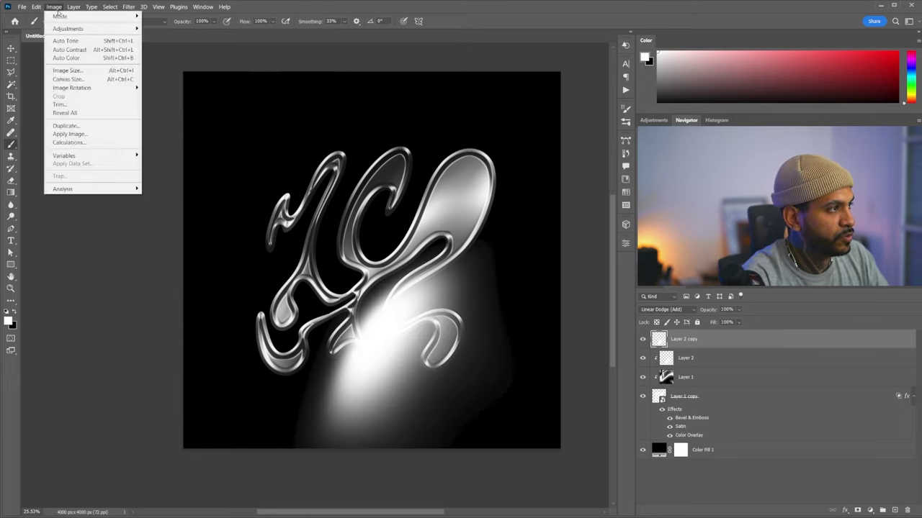
pyautogui.moveTo(87, 29)
pyautogui.click(173, 130)
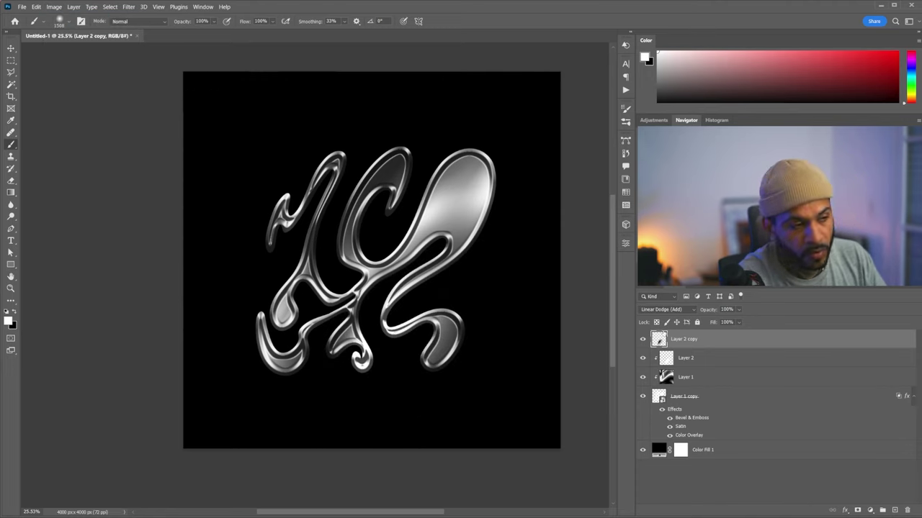
# Set the inverted copy's blend mode to Multiply after trying Overlay, and clip it to the lettering
pyautogui.click(675, 311)
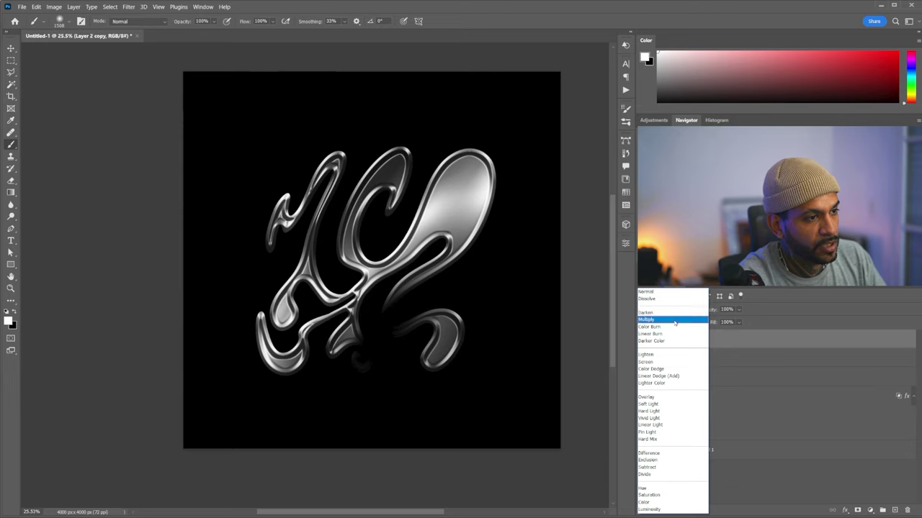
pyautogui.click(676, 321)
pyautogui.click(676, 310)
pyautogui.click(668, 397)
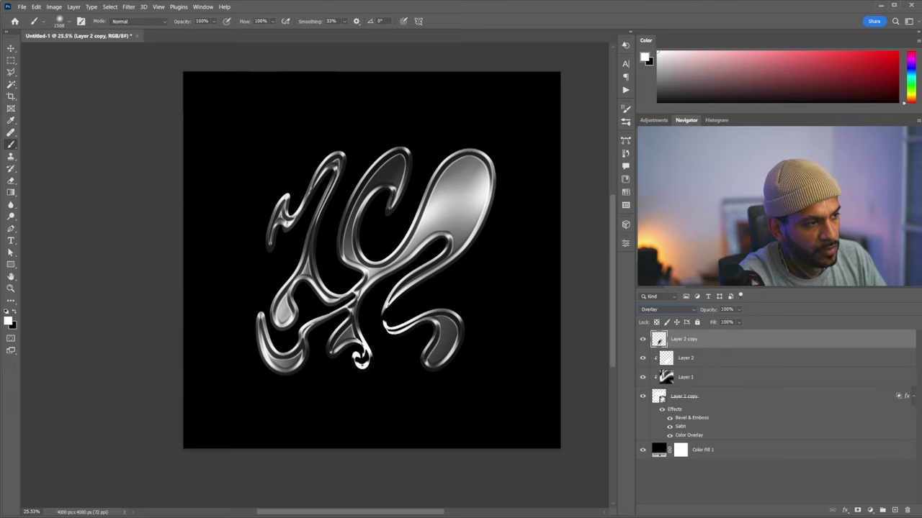
pyautogui.click(675, 310)
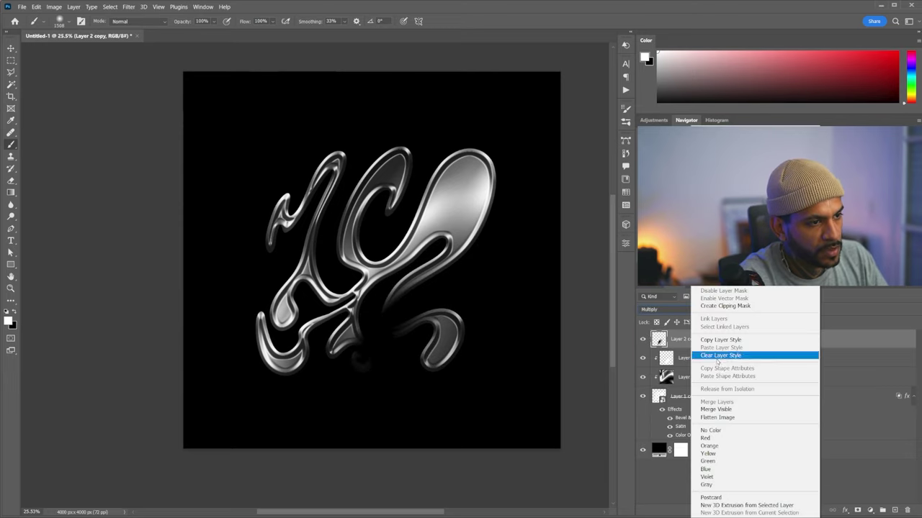
pyautogui.click(703, 312)
# Move the black glow copy up over the lettering and adjust its shape with Free Transform
pyautogui.hotkey('ctrl', 't')
pyautogui.moveTo(529, 320); pyautogui.dragTo(508, 250)
pyautogui.moveTo(576, 278); pyautogui.dragTo(543, 278)
pyautogui.press('Return')
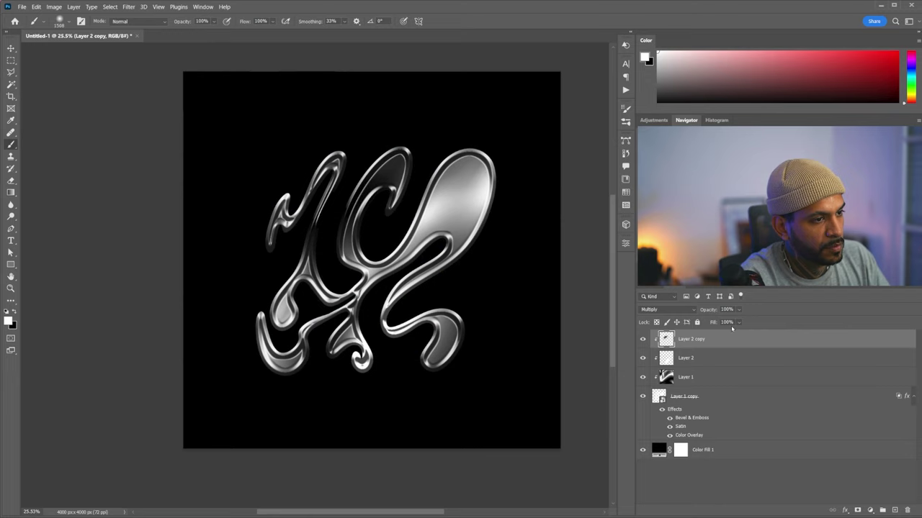
# Lower the black glow copy's fill to about 45% and shift it toward the upper left of the lettering
pyautogui.click(739, 324)
pyautogui.moveTo(717, 334); pyautogui.dragTo(715, 334)
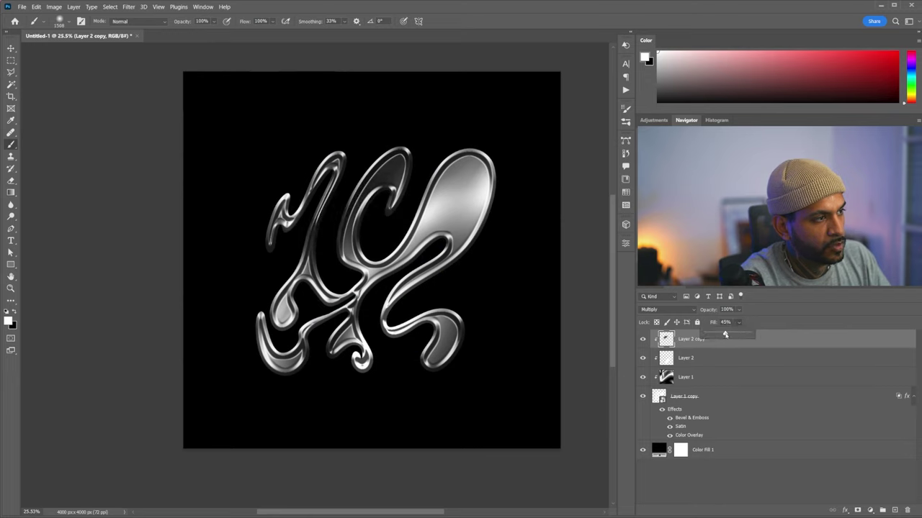
pyautogui.hotkey('ctrl', 't')
pyautogui.moveTo(438, 240); pyautogui.dragTo(355, 171)
pyautogui.press('Return')
# Scale the white glow on Layer 2 to about 78%, rotate it about 22 degrees and place it over the lettering's lower-right stroke
pyautogui.hotkey('alt', '[')
pyautogui.hotkey('ctrl', 't')
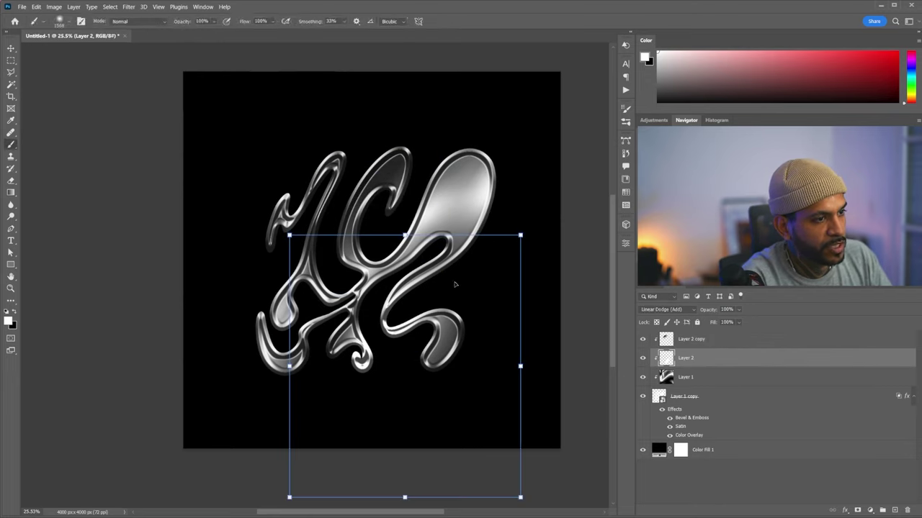
pyautogui.hotkey('ctrl', 't')
pyautogui.moveTo(454, 284); pyautogui.dragTo(427, 165)
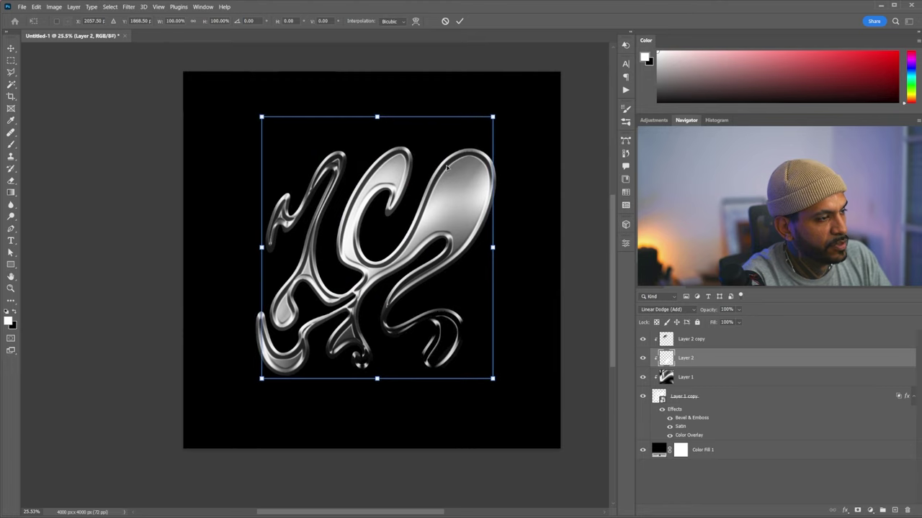
pyautogui.moveTo(504, 172); pyautogui.dragTo(542, 216)
pyautogui.moveTo(424, 126); pyautogui.dragTo(416, 152)
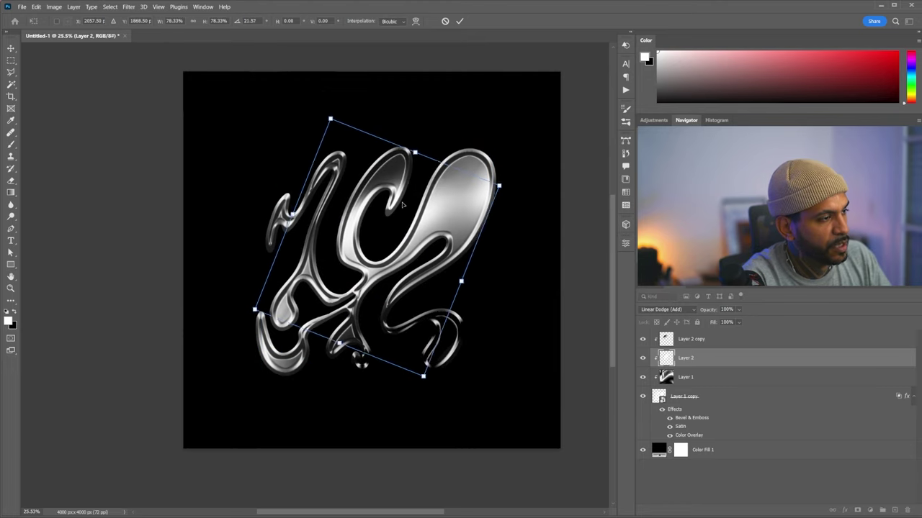
pyautogui.moveTo(392, 244); pyautogui.dragTo(469, 361)
pyautogui.press('Return')
pyautogui.press('b')
# Set the fill of Layer 2 to 64% and the fill of Layer 2 copy to 29%
pyautogui.click(739, 323)
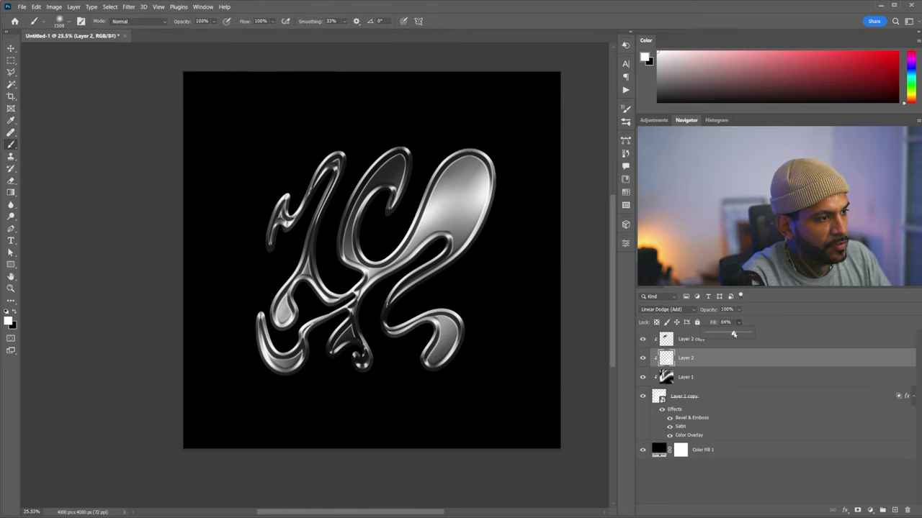
pyautogui.click(691, 339)
pyautogui.click(739, 324)
pyautogui.moveTo(749, 335); pyautogui.dragTo(743, 335)
# Reposition the clipped liquified gradient on Layer 1 with Free Transform to shift the reflections inside the lettering
pyautogui.click(720, 378)
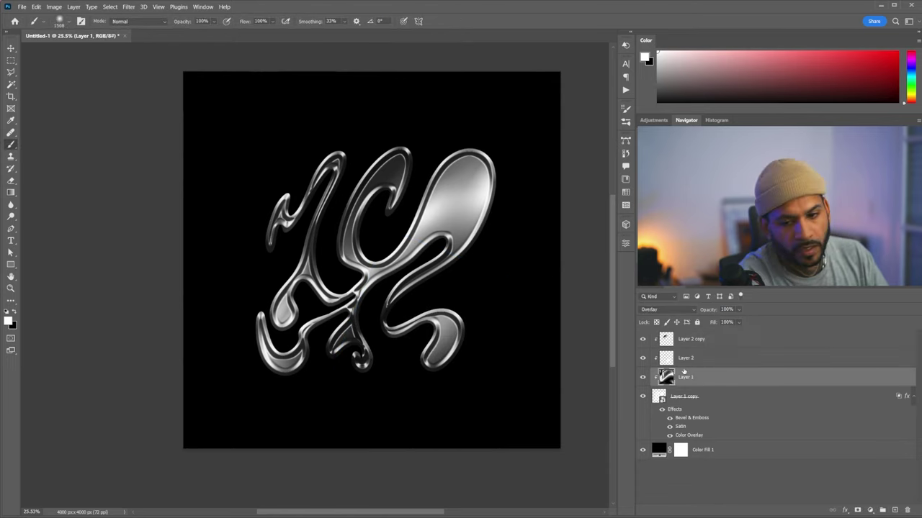
pyautogui.hotkey('ctrl', 't')
pyautogui.moveTo(432, 240); pyautogui.dragTo(377, 234)
pyautogui.moveTo(494, 181)
pyautogui.mouseDown()
pyautogui.moveTo(555, 102)
pyautogui.moveTo(533, 155)
pyautogui.moveTo(548, 148)
pyautogui.moveTo(520, 157)
pyautogui.moveTo(514, 148)
pyautogui.mouseUp()
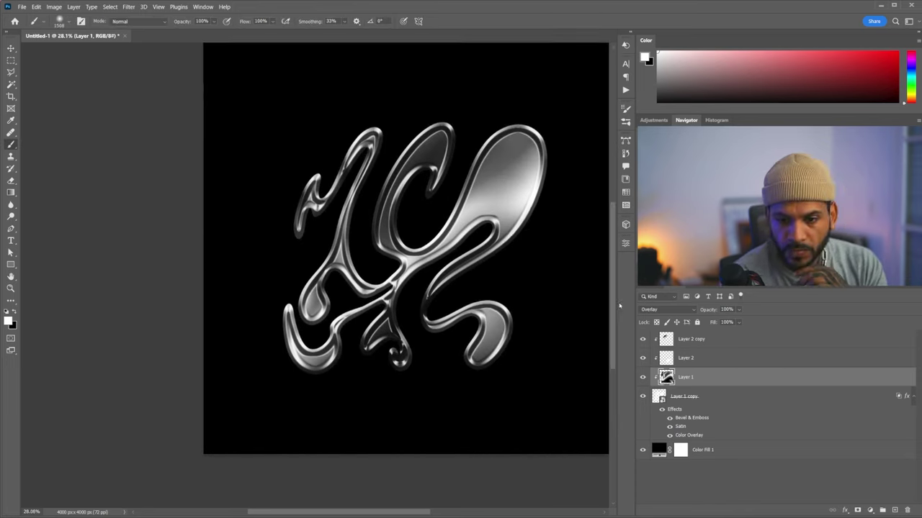
pyautogui.scroll(1, 576, 302)
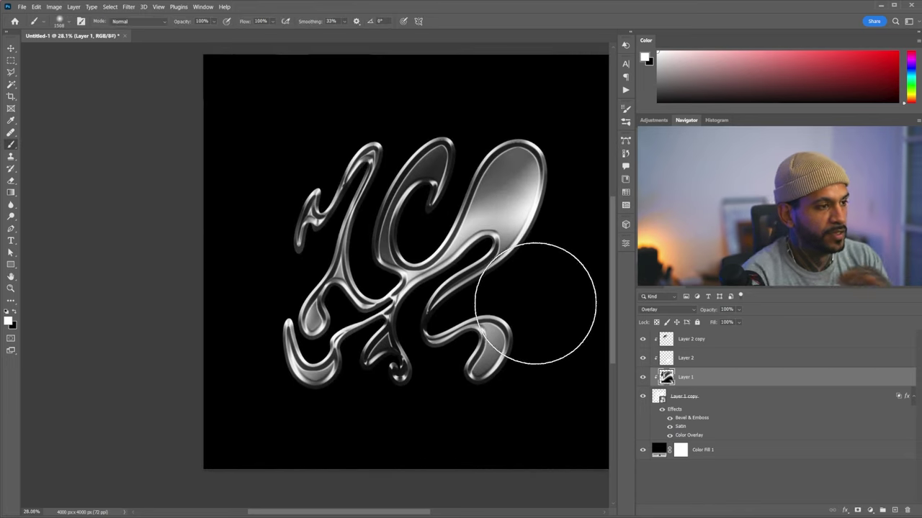
# Group the lettering layer together with its three clipped layers, leaving the black color fill outside
pyautogui.click(702, 346)
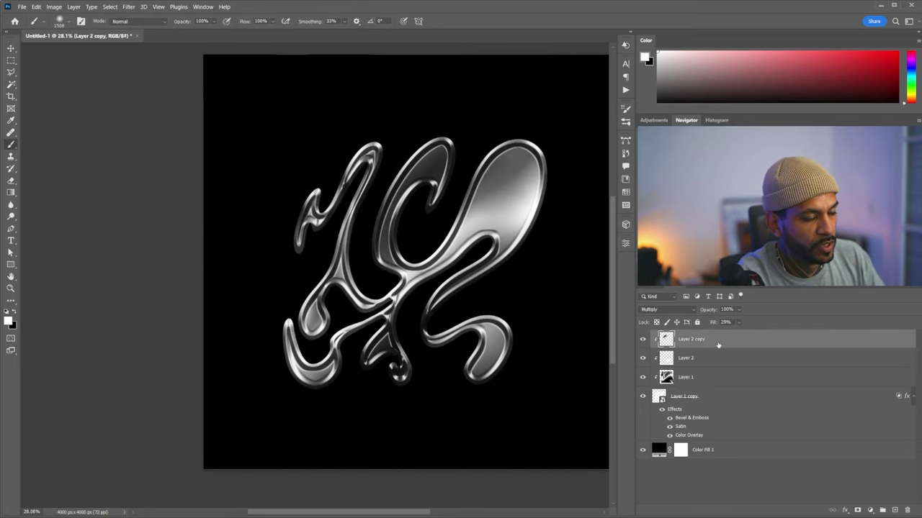
pyautogui.keyDown('shift'); pyautogui.click(699, 402); pyautogui.keyUp('shift')
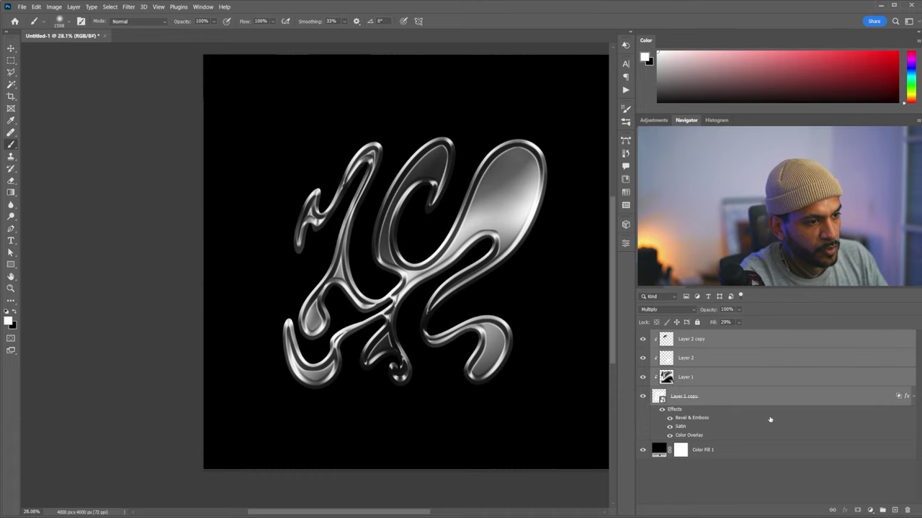
pyautogui.click(882, 510)
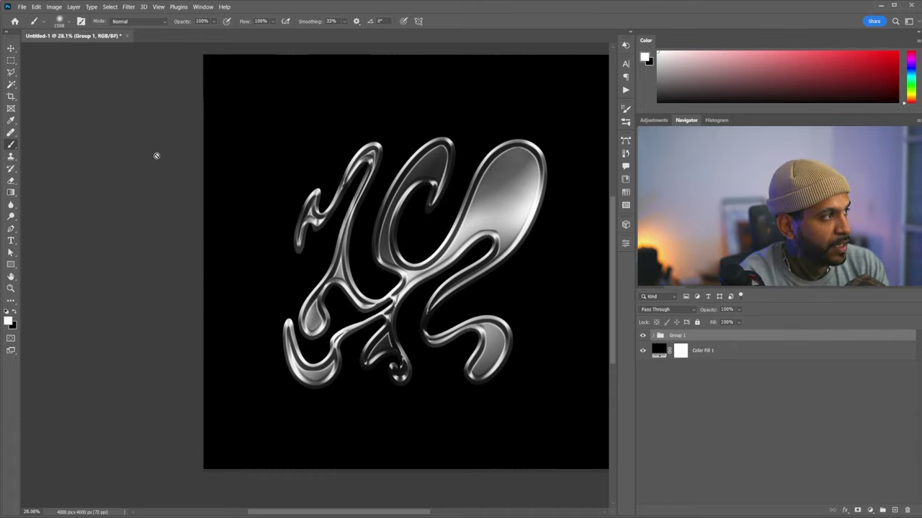
# Add a Gradient Map adjustment layer above the group and clip it to the lettering group
pyautogui.click(58, 7)
pyautogui.moveTo(75, 9)
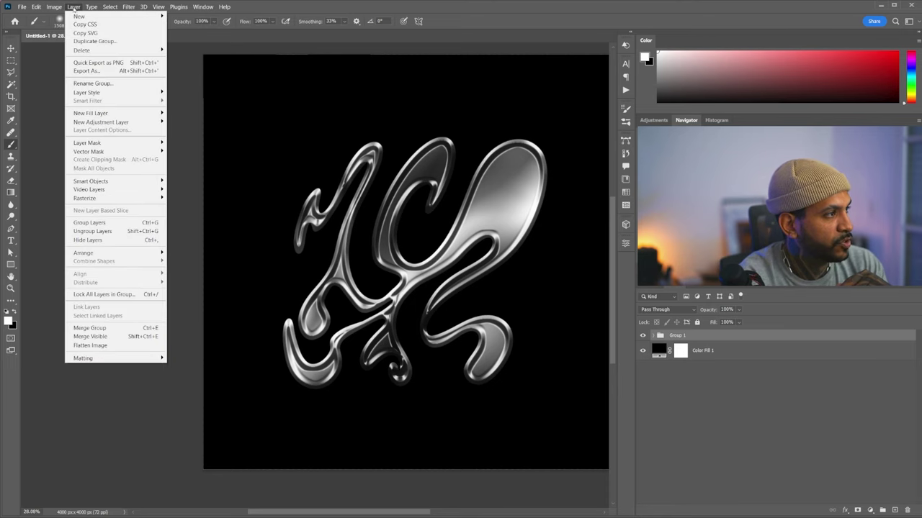
pyautogui.moveTo(108, 122)
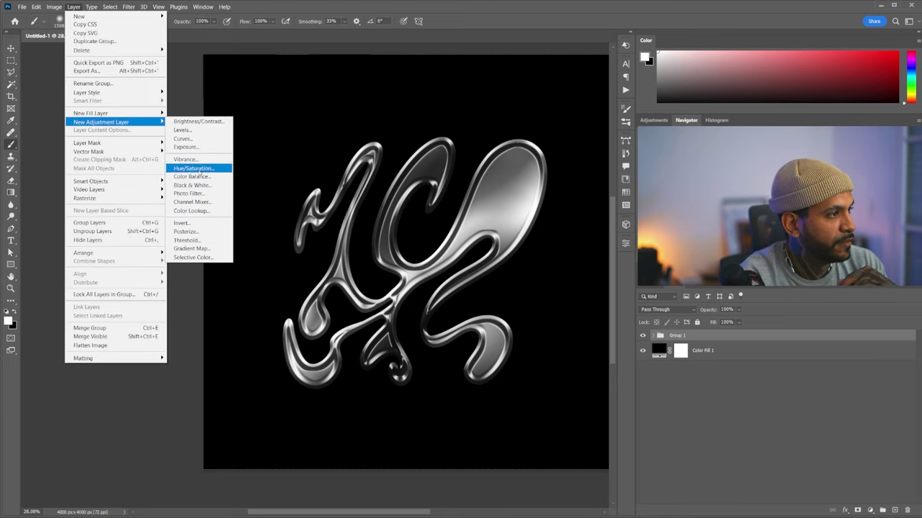
pyautogui.click(189, 249)
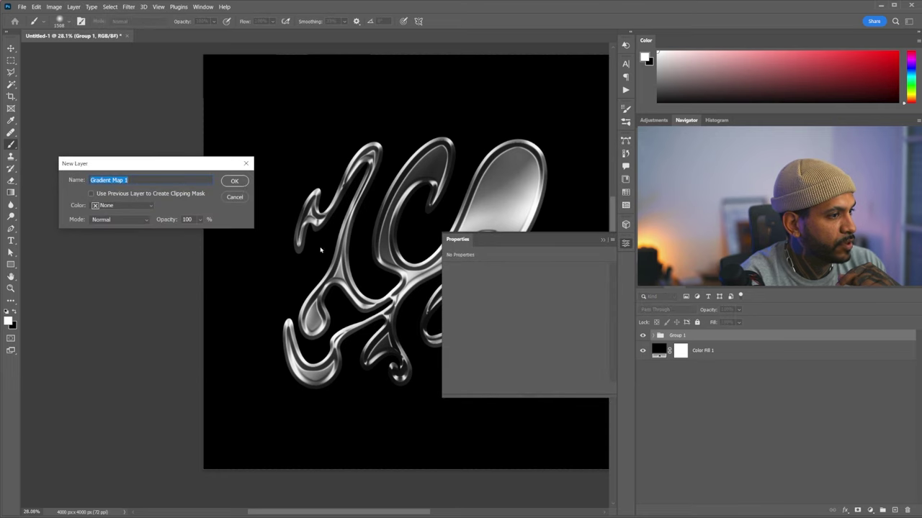
pyautogui.click(245, 184)
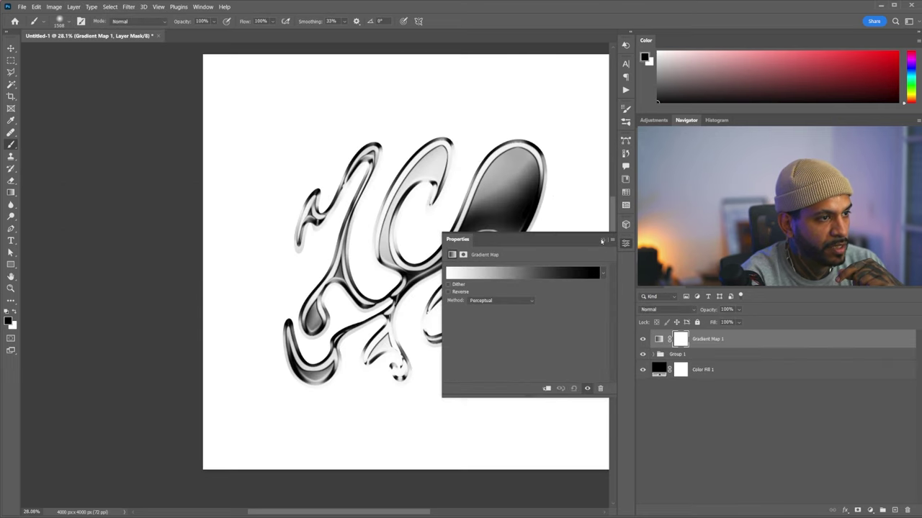
pyautogui.click(602, 241)
pyautogui.rightClick(720, 347)
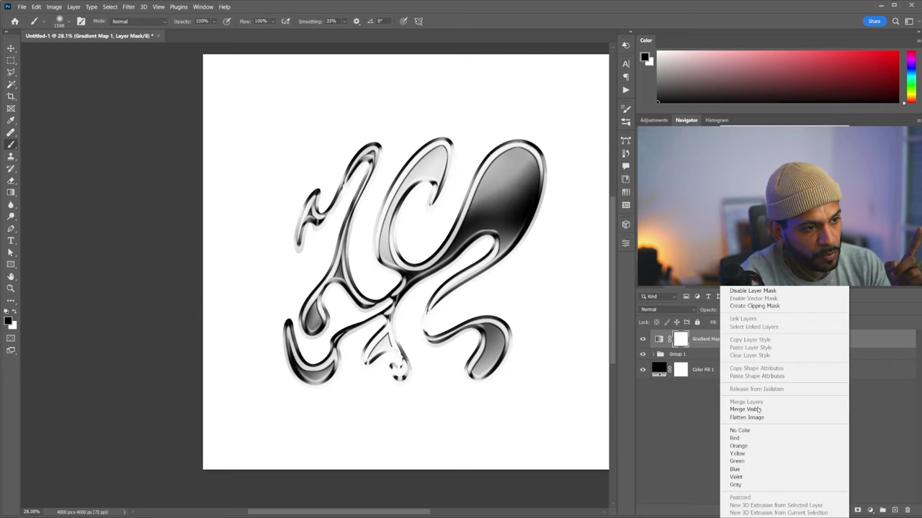
pyautogui.click(752, 306)
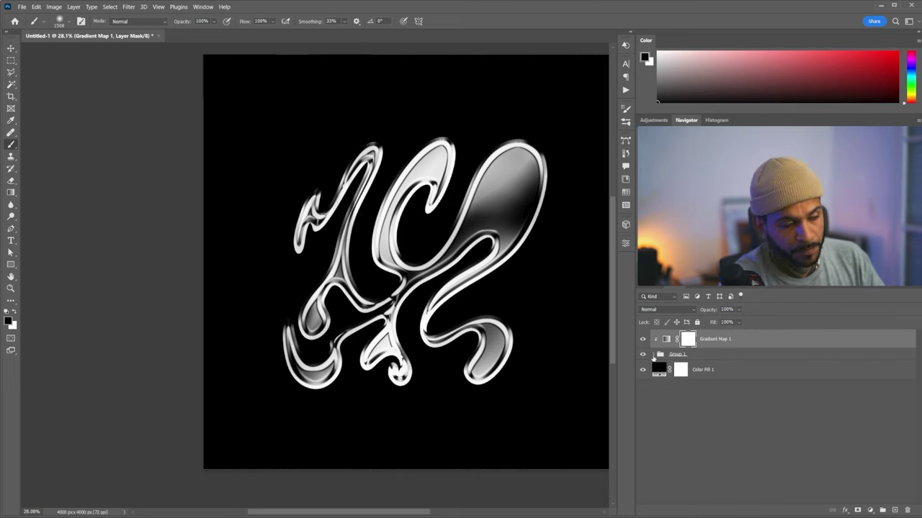
# Replace the Gradient Map's gradient with a preset of alternating black, gray and white stops for a chrome look
pyautogui.click(653, 355)
pyautogui.click(653, 355)
pyautogui.doubleClick(666, 339)
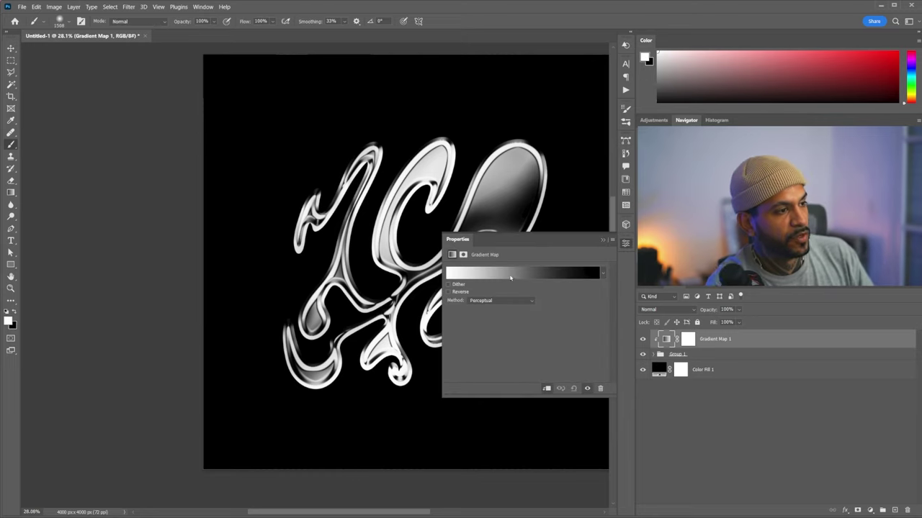
pyautogui.click(550, 277)
pyautogui.click(423, 258)
pyautogui.click(434, 272)
pyautogui.scroll(-1, 445, 279)
pyautogui.click(459, 281)
# Lighten the gradient's black stop at location 0 to dark gray #151515
pyautogui.moveTo(480, 176); pyautogui.dragTo(640, 183)
pyautogui.click(646, 288)
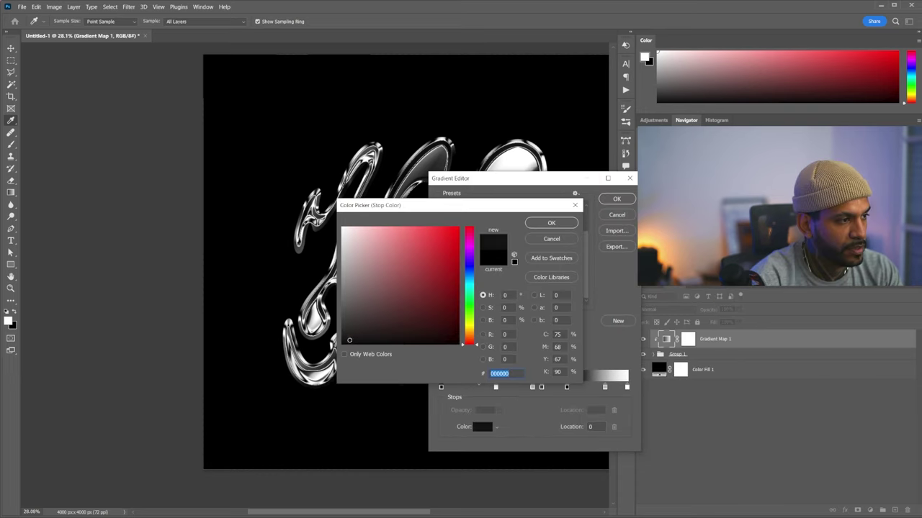
pyautogui.click(343, 335)
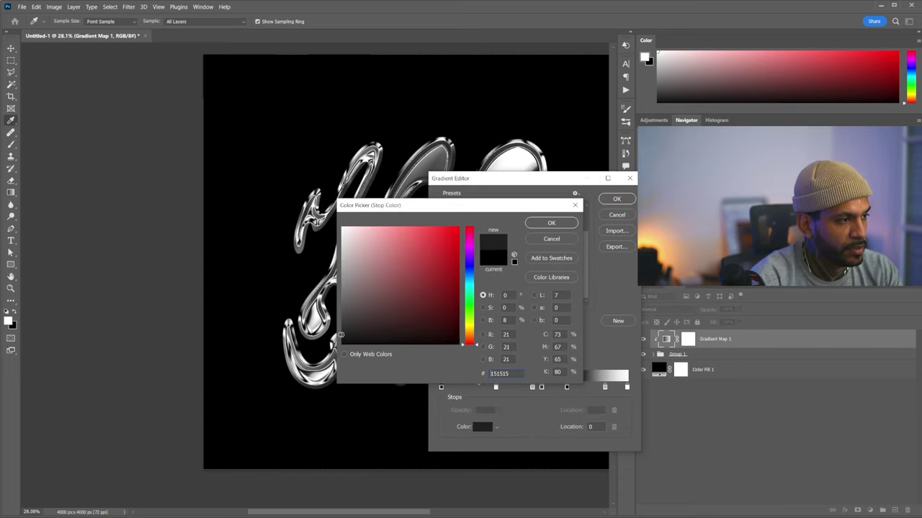
pyautogui.click(551, 222)
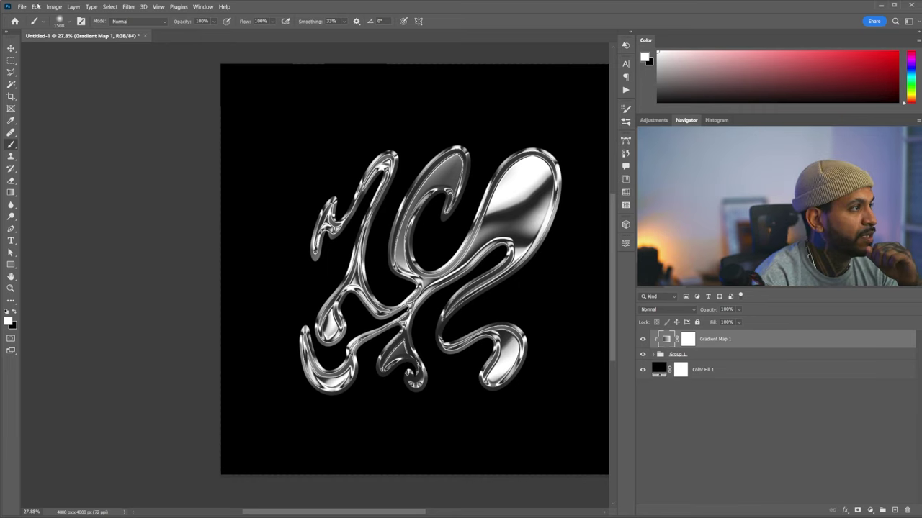
# Add a Color Balance adjustment layer above the Gradient Map and clip it to the lettering group
pyautogui.click(73, 6)
pyautogui.moveTo(144, 122)
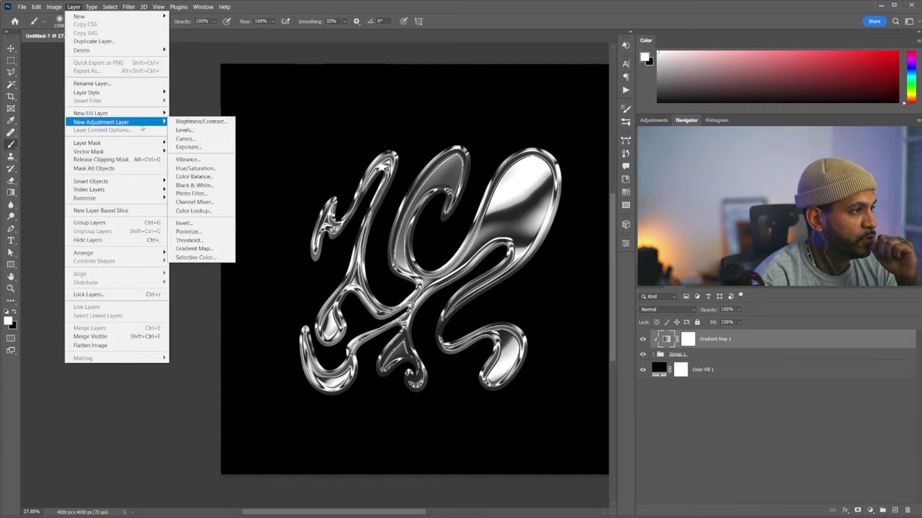
pyautogui.click(195, 177)
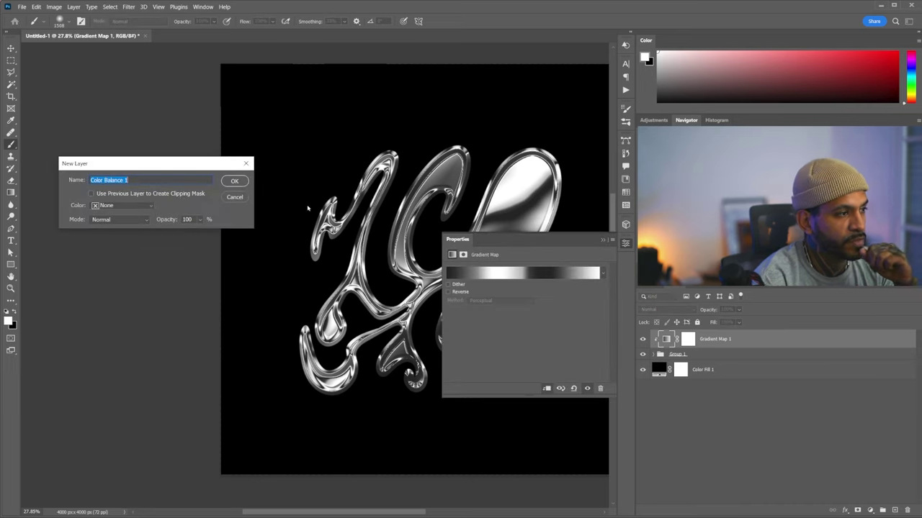
pyautogui.click(235, 181)
pyautogui.rightClick(713, 341)
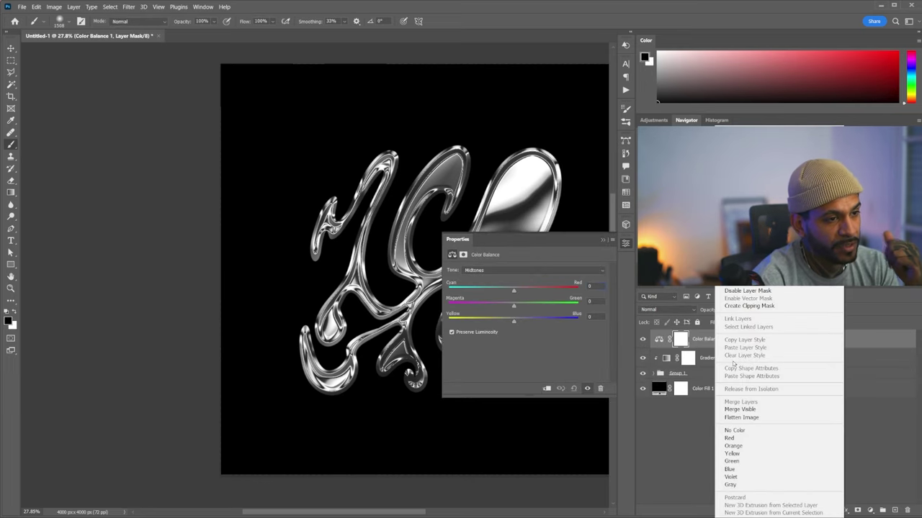
pyautogui.click(742, 306)
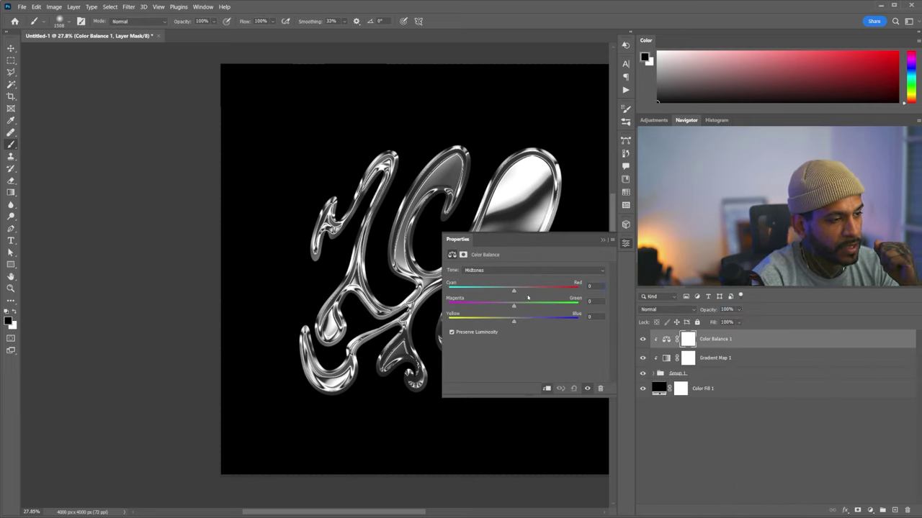
# Shift the Color Balance shadows toward cyan and blue
pyautogui.click(518, 270)
pyautogui.click(514, 279)
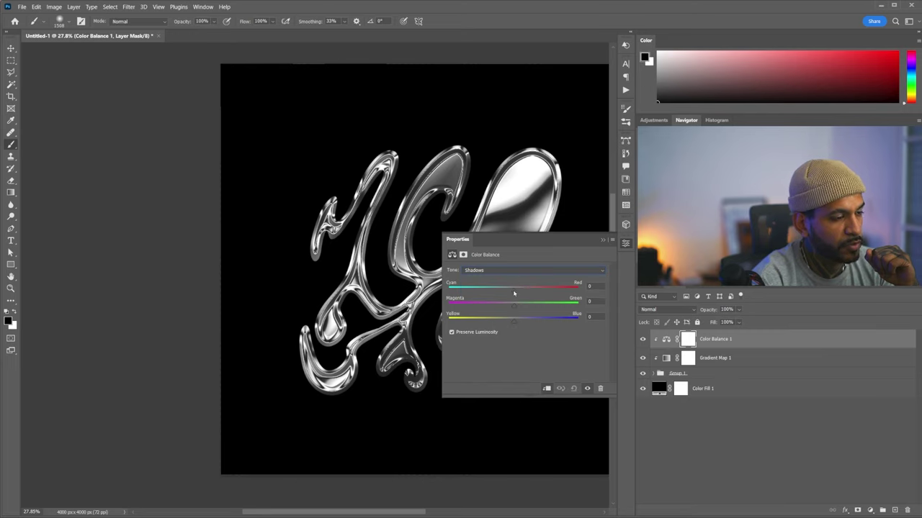
pyautogui.moveTo(477, 288); pyautogui.dragTo(487, 288)
pyautogui.moveTo(514, 318); pyautogui.dragTo(534, 318)
pyautogui.moveTo(547, 239); pyautogui.dragTo(625, 250)
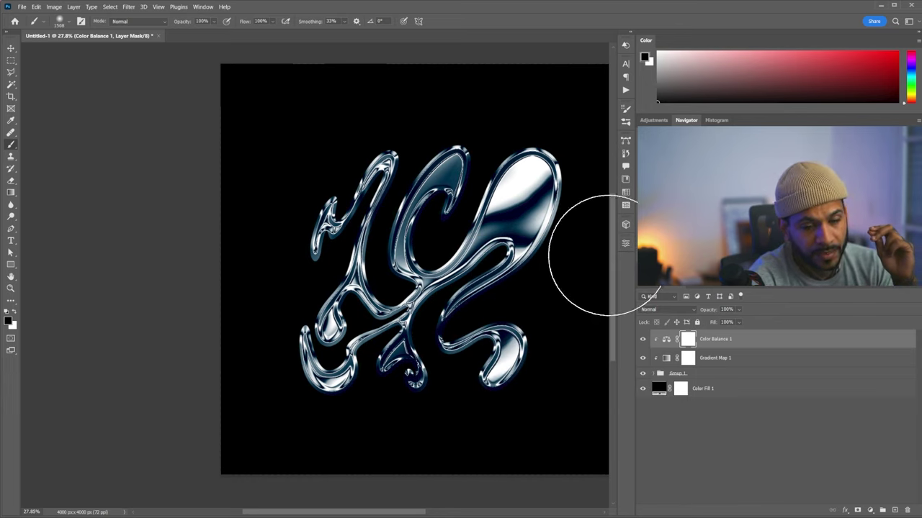
# Set the Color Balance midtones to -27 on Cyan–Red and about +42 on Yellow–Blue
pyautogui.click(666, 339)
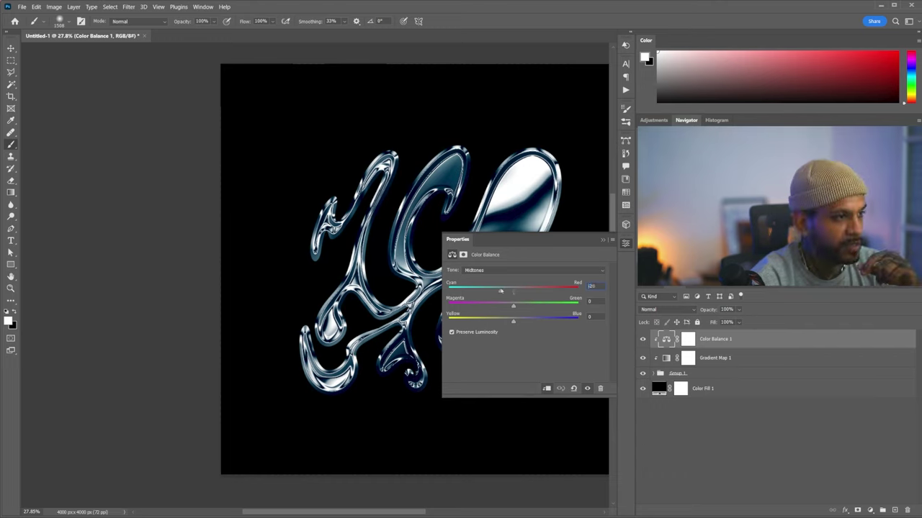
pyautogui.moveTo(513, 290); pyautogui.dragTo(498, 290)
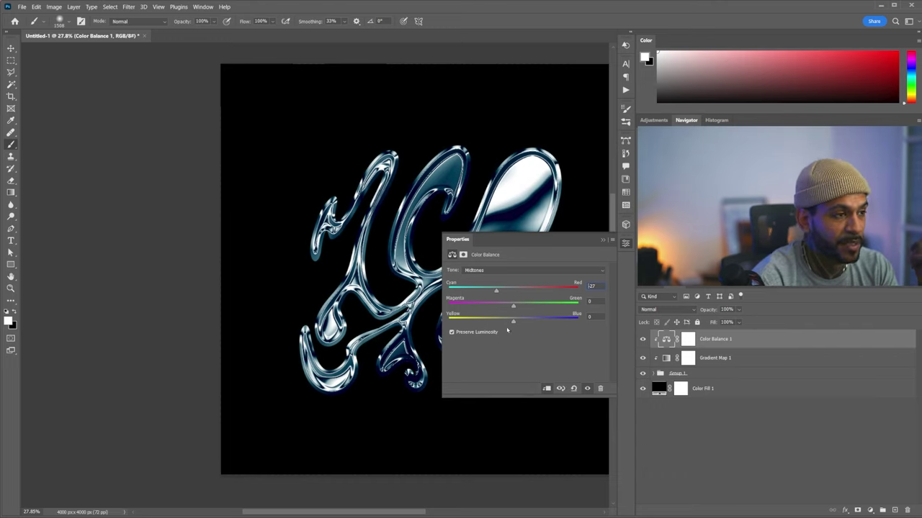
pyautogui.moveTo(514, 321); pyautogui.dragTo(543, 323)
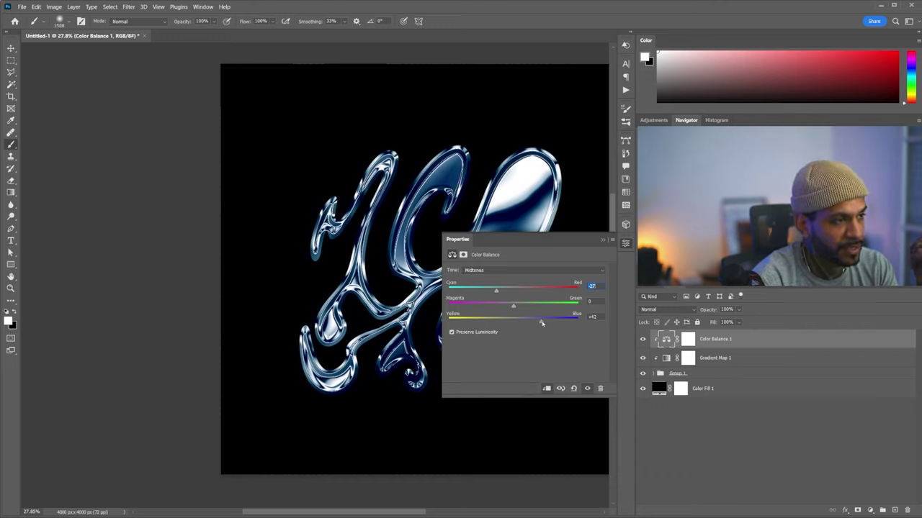
# Set the Color Balance highlights to about +12 on Cyan–Red and -6 on Yellow–Blue
pyautogui.click(514, 270)
pyautogui.click(514, 297)
pyautogui.moveTo(507, 320); pyautogui.dragTo(507, 321)
pyautogui.moveTo(513, 291); pyautogui.dragTo(526, 291)
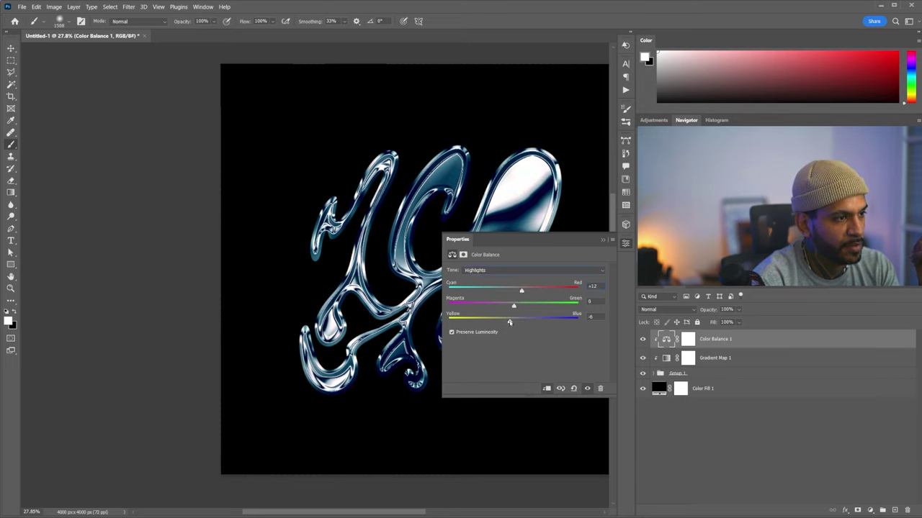
pyautogui.click(602, 240)
# Expand the lettering group and adjust the position of the Layer 2 copy shading with Free Transform
pyautogui.hscroll(-1, 488, 306)
pyautogui.scroll(3, 488, 305)
pyautogui.scroll(-2, 488, 305)
pyautogui.hscroll(1, 479, 303)
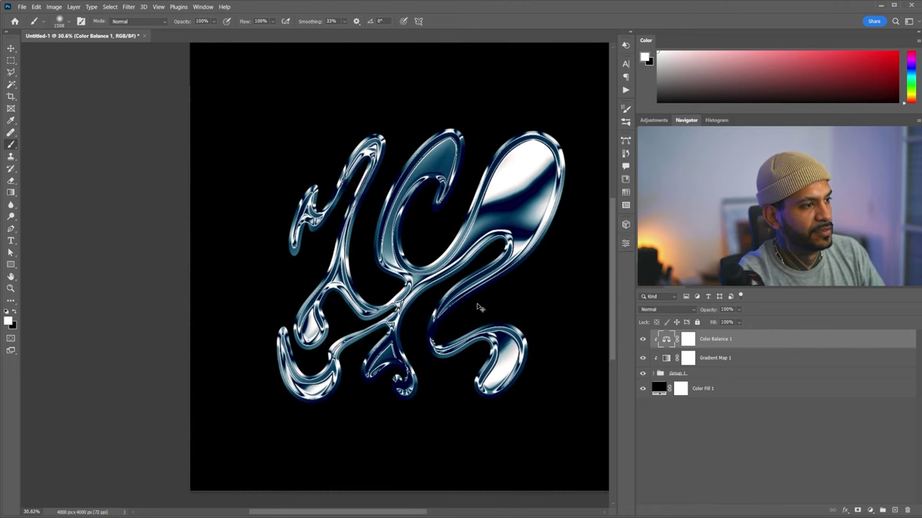
pyautogui.scroll(2, 476, 302)
pyautogui.click(655, 373)
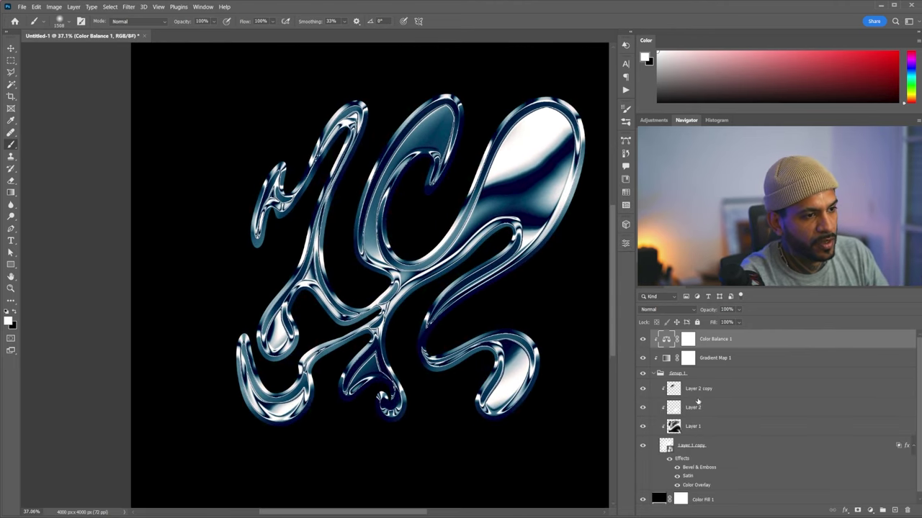
pyautogui.click(695, 390)
pyautogui.hotkey('ctrl', 't')
pyautogui.moveTo(473, 303); pyautogui.dragTo(488, 239)
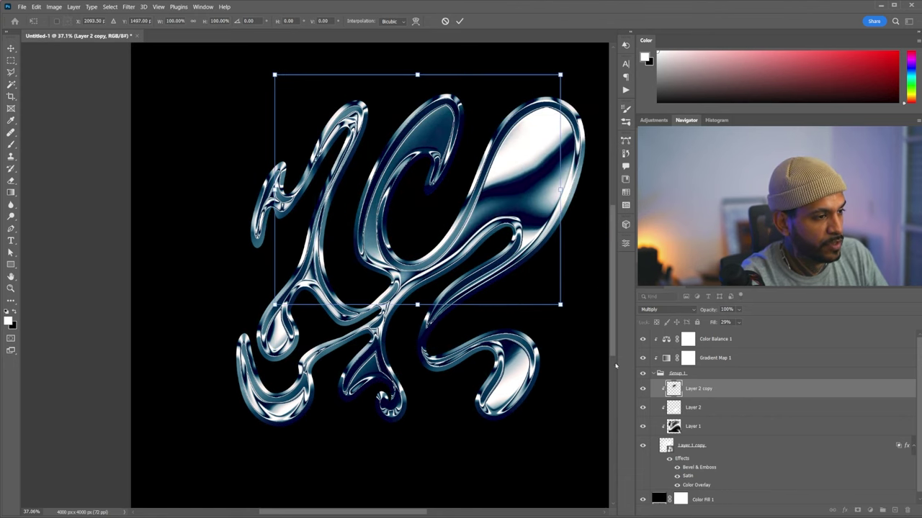
pyautogui.press('b')
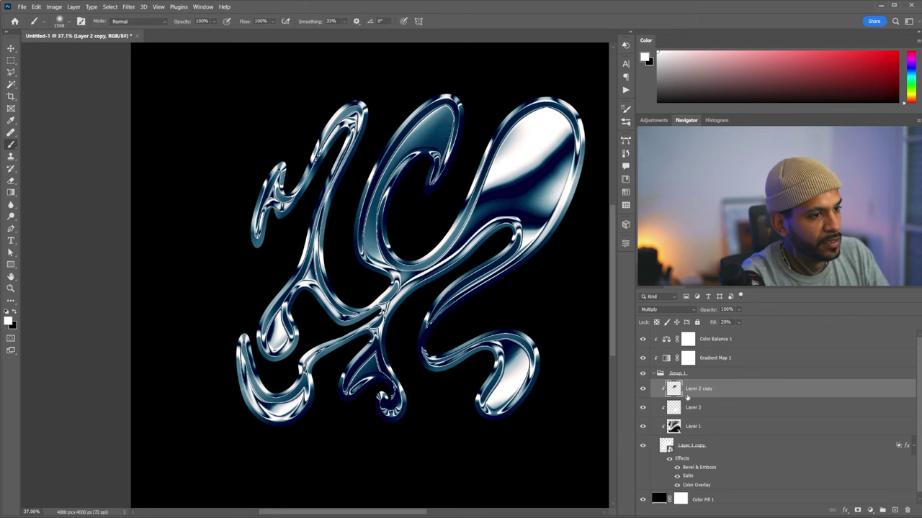
# Nudge the glow on Layer 2 with Free Transform to refine the highlights in the lower lettering
pyautogui.click(691, 407)
pyautogui.hotkey('ctrl', 't')
pyautogui.press('Escape')
pyautogui.hotkey('ctrl', 't')
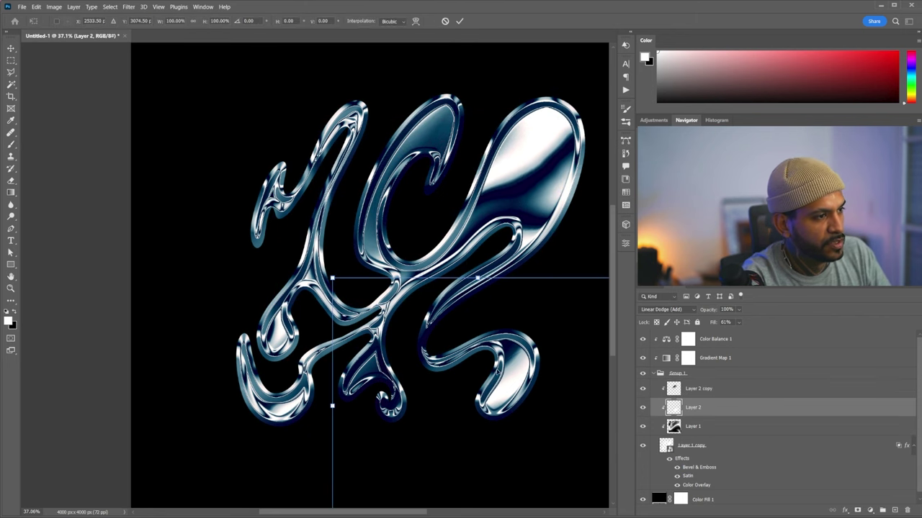
pyautogui.moveTo(477, 360); pyautogui.dragTo(496, 358)
pyautogui.press('Return')
# Move the clipped gradient on Layer 1 with Free Transform and compare the reflections before and after
pyautogui.click(691, 427)
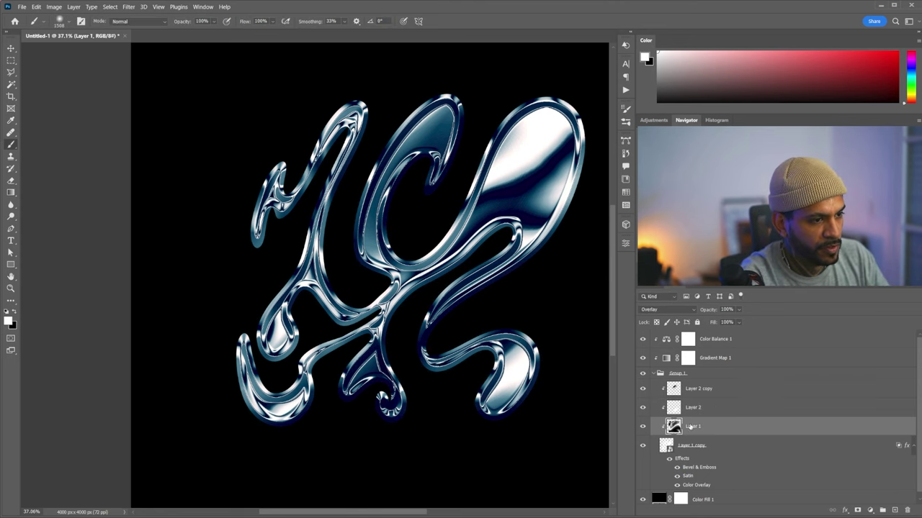
pyautogui.hotkey('ctrl', 't')
pyautogui.scroll(-3, 483, 302)
pyautogui.moveTo(483, 302); pyautogui.dragTo(512, 272)
pyautogui.press('Return')
pyautogui.scroll(2, 386, 278)
pyautogui.hotkey('ctrl', 'z')
pyautogui.hotkey('ctrl', 'z')
pyautogui.scroll(-2, 452, 288)
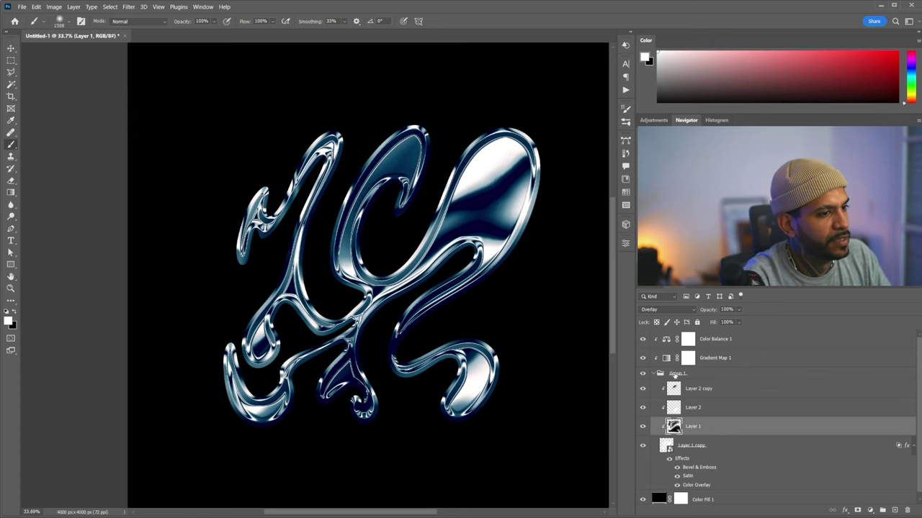
pyautogui.scroll(-1, 703, 382)
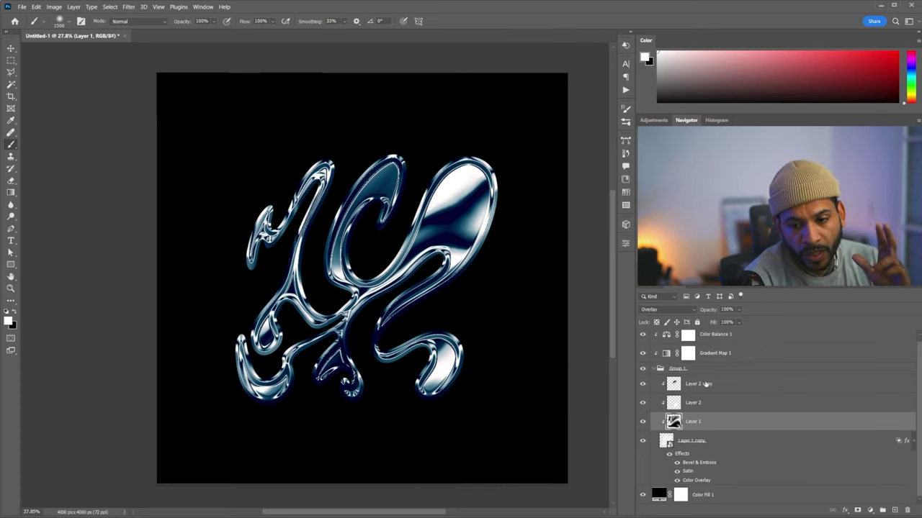
# Hide the black color fill and convert all the layers into a single smart object
pyautogui.click(722, 347)
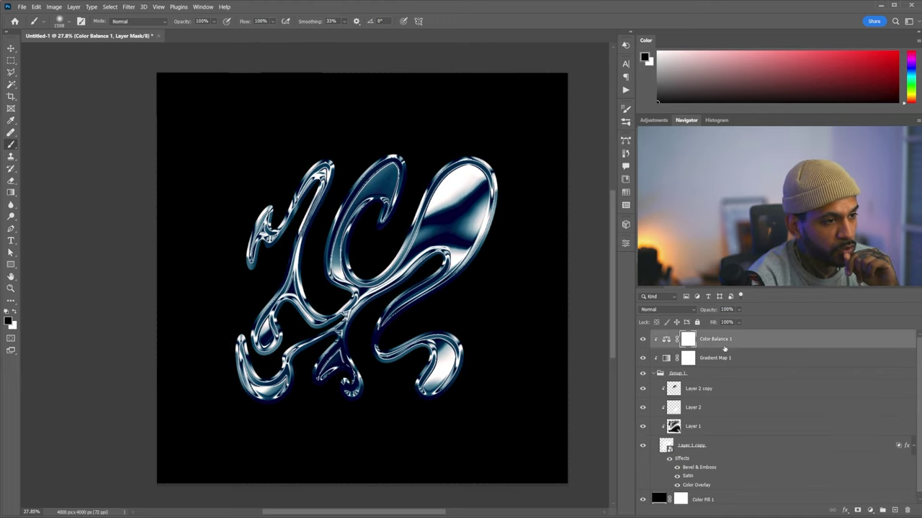
pyautogui.keyDown('shift'); pyautogui.click(717, 495); pyautogui.keyUp('shift')
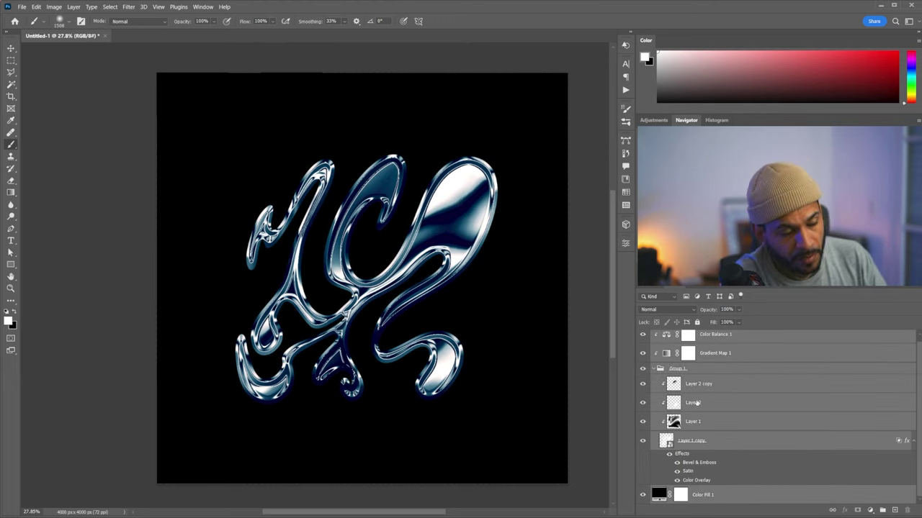
pyautogui.click(643, 495)
pyautogui.rightClick(710, 399)
pyautogui.click(745, 135)
pyautogui.hotkey('ctrl', 'e')
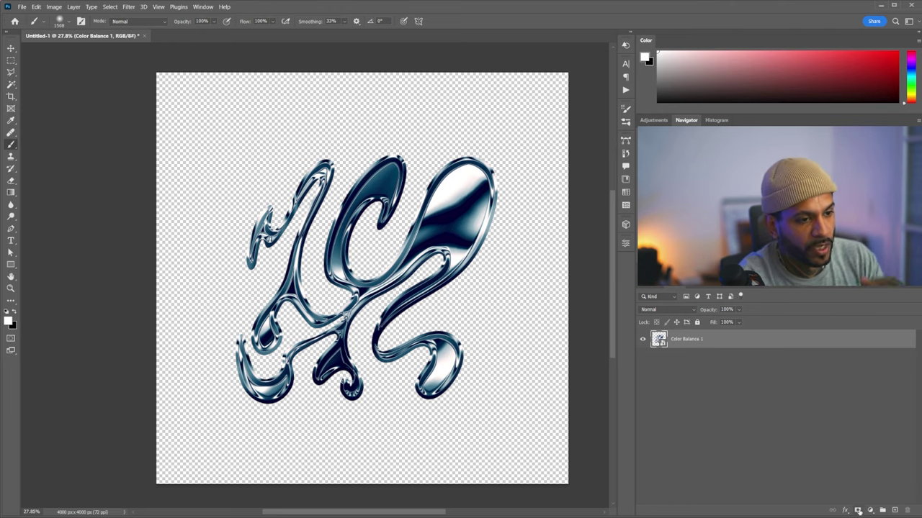
# Add a black Solid Color fill layer and place it beneath the chrome smart object
pyautogui.click(869, 509)
pyautogui.click(884, 351)
pyautogui.click(342, 344)
pyautogui.click(551, 223)
pyautogui.moveTo(659, 339); pyautogui.dragTo(658, 358)
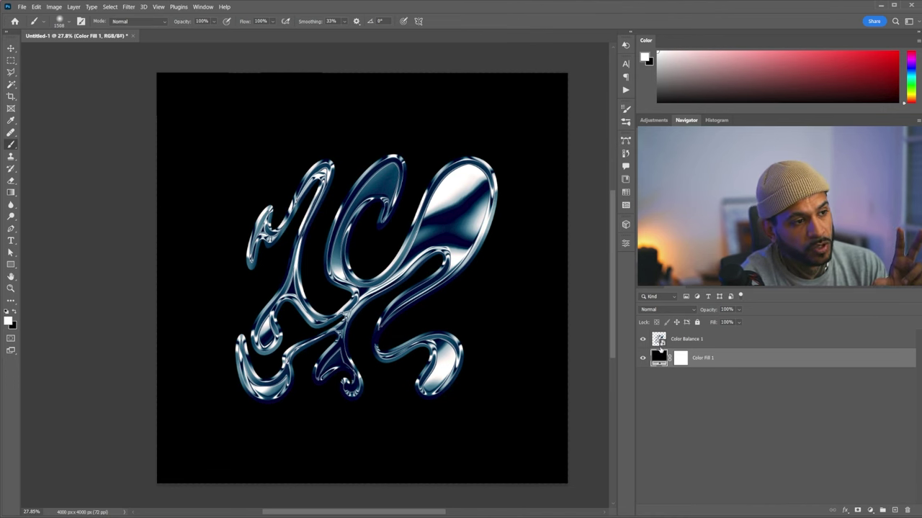
# Open the smart object to inspect its editable layers, toggle its black color fill on and off, and close it
pyautogui.doubleClick(659, 344)
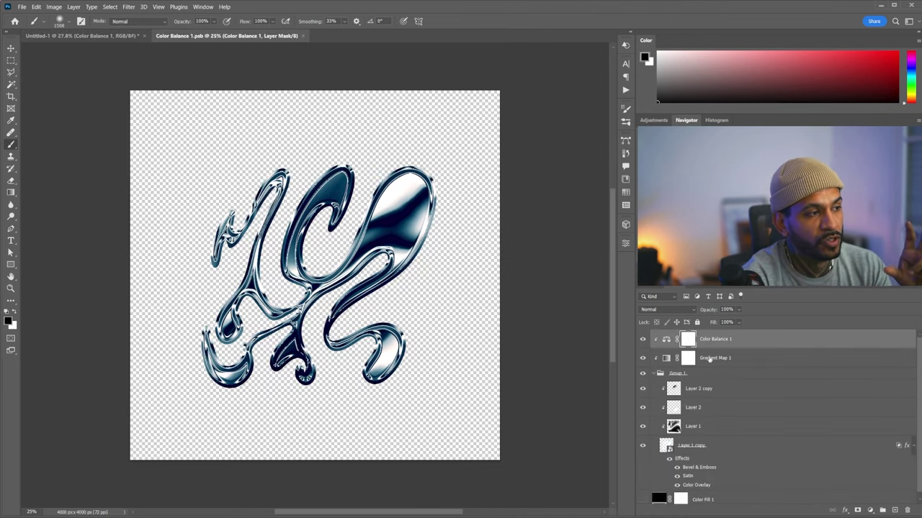
pyautogui.scroll(-1, 720, 382)
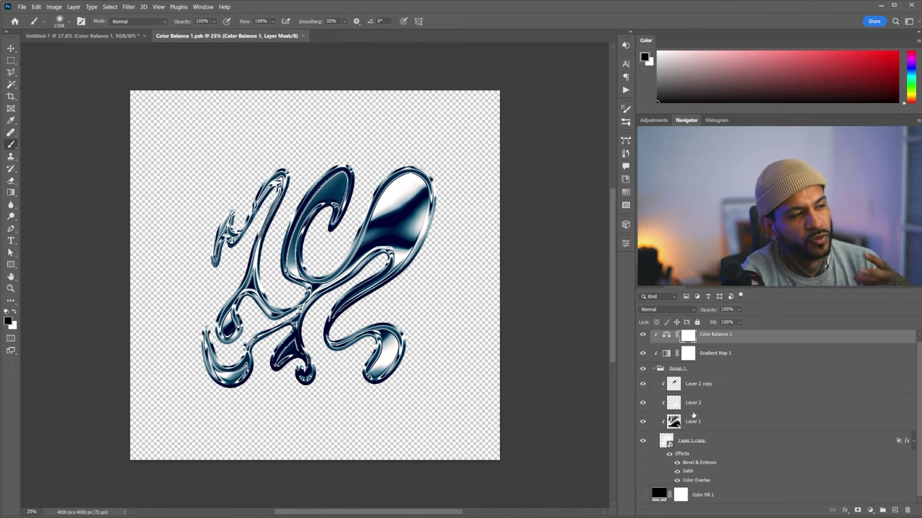
pyautogui.click(642, 495)
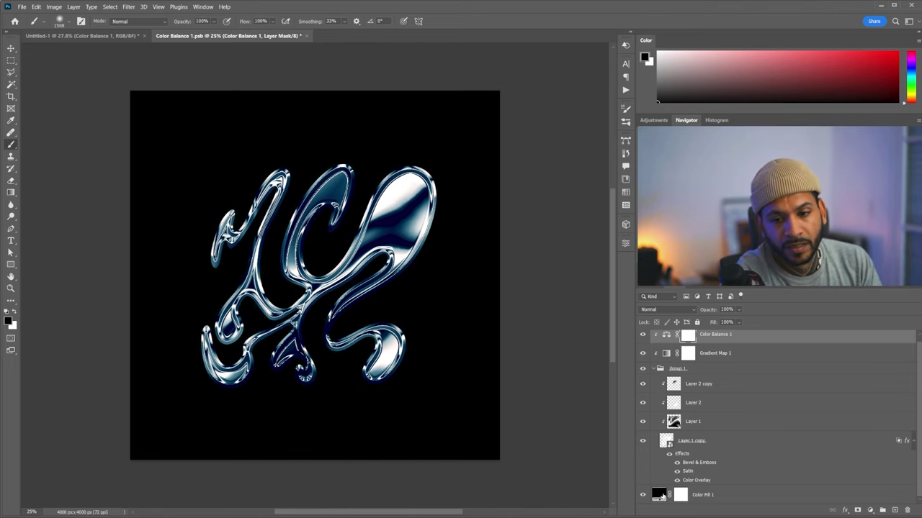
pyautogui.click(642, 495)
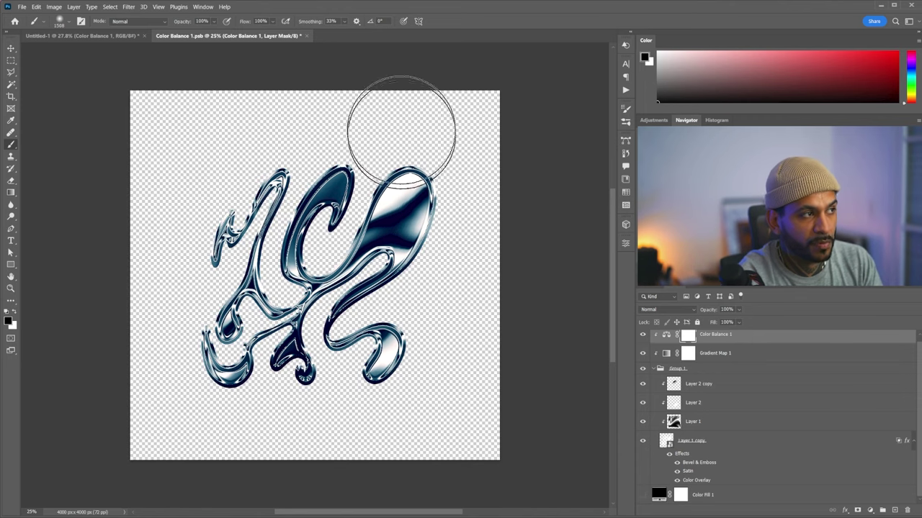
pyautogui.click(306, 36)
pyautogui.click(437, 199)
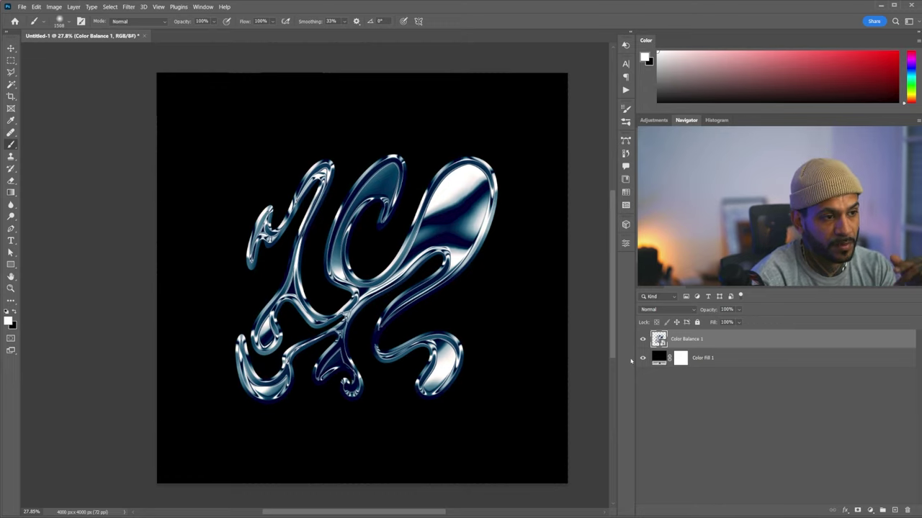
# Rename the chrome smart object layer to "art template"
pyautogui.doubleClick(691, 339)
pyautogui.write('c')
pyautogui.write('art')
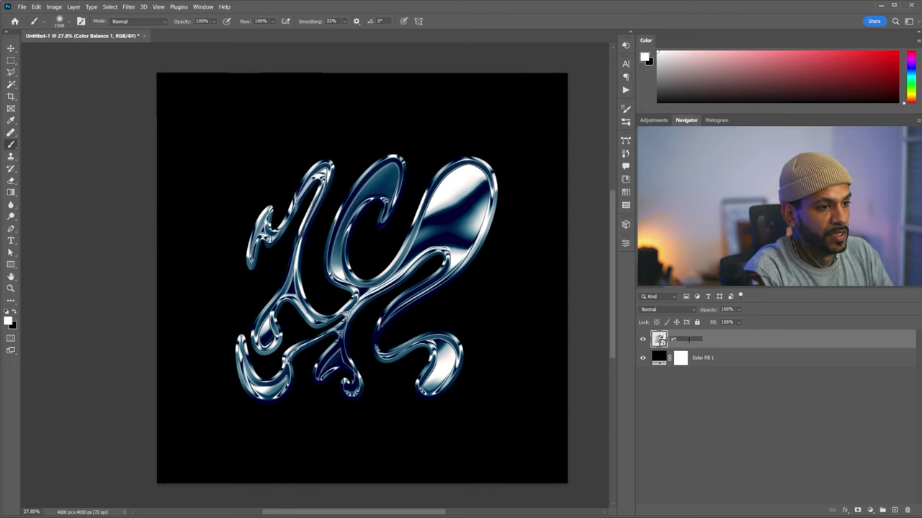
pyautogui.write(' template')
pyautogui.press('Return')
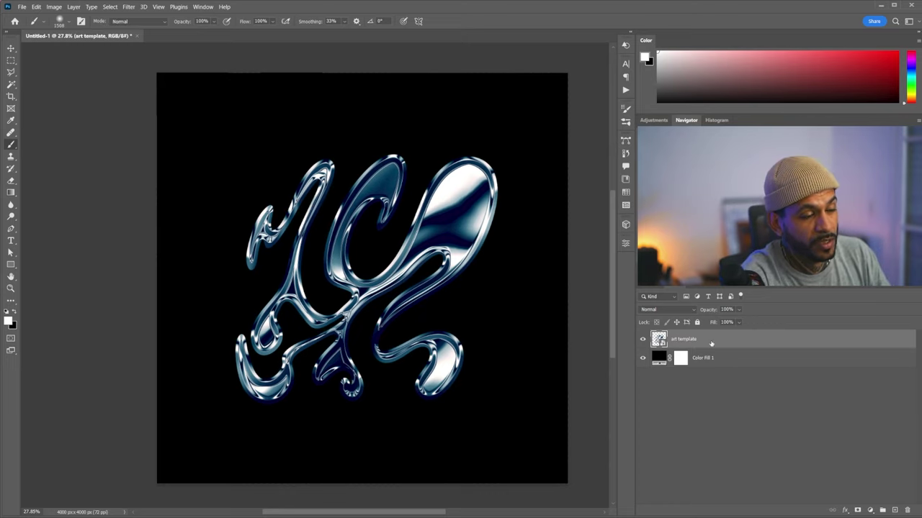
# Duplicate the art template smart object, keeping the copy directly above the original
pyautogui.keyDown('alt'); pyautogui.moveTo(710, 344); pyautogui.dragTo(707, 336); pyautogui.keyUp('alt')
pyautogui.scroll(1, 673, 345)
pyautogui.scroll(-1, 684, 348)
pyautogui.scroll(3, 688, 349)
# Apply a Gaussian Blur with a 38.7-pixel radius to the duplicate and set its blend mode to Linear Dodge (Add)
pyautogui.click(129, 7)
pyautogui.moveTo(144, 116)
pyautogui.click(265, 152)
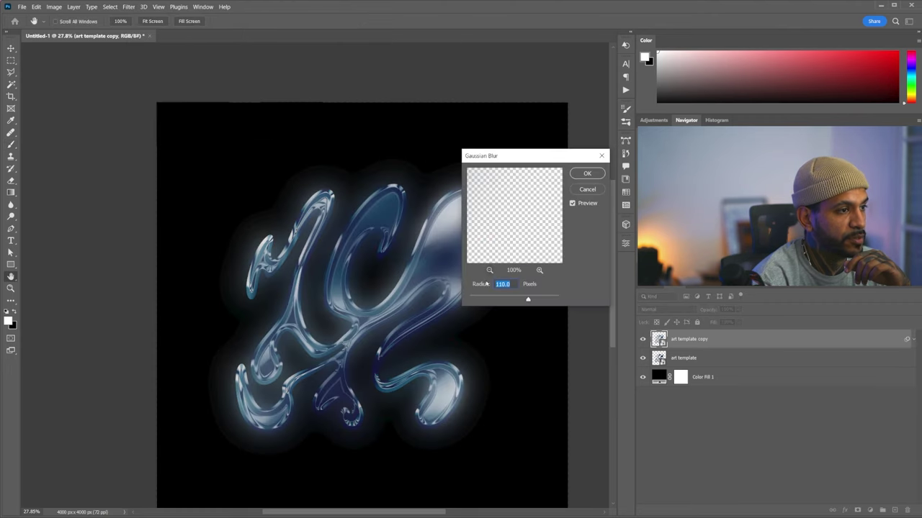
pyautogui.moveTo(526, 301)
pyautogui.mouseDown()
pyautogui.moveTo(501, 299)
pyautogui.moveTo(514, 298)
pyautogui.mouseUp()
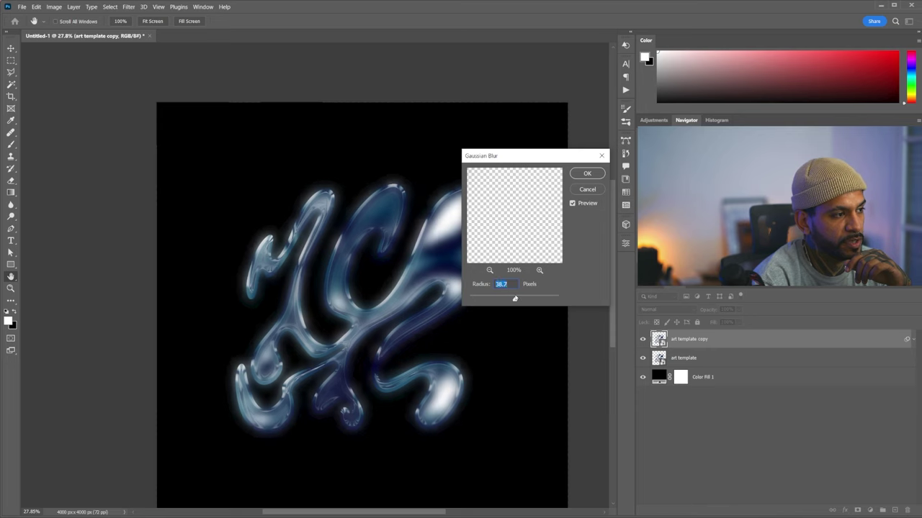
pyautogui.click(587, 174)
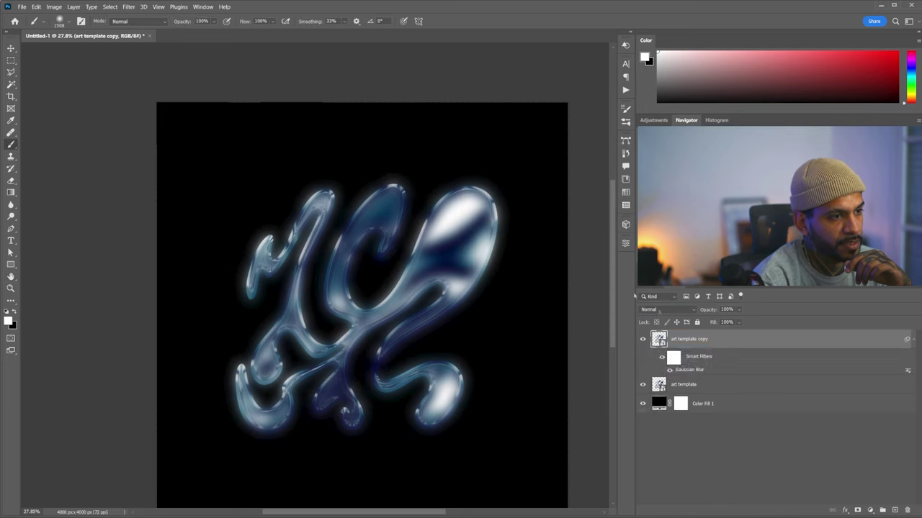
pyautogui.click(669, 308)
pyautogui.click(668, 376)
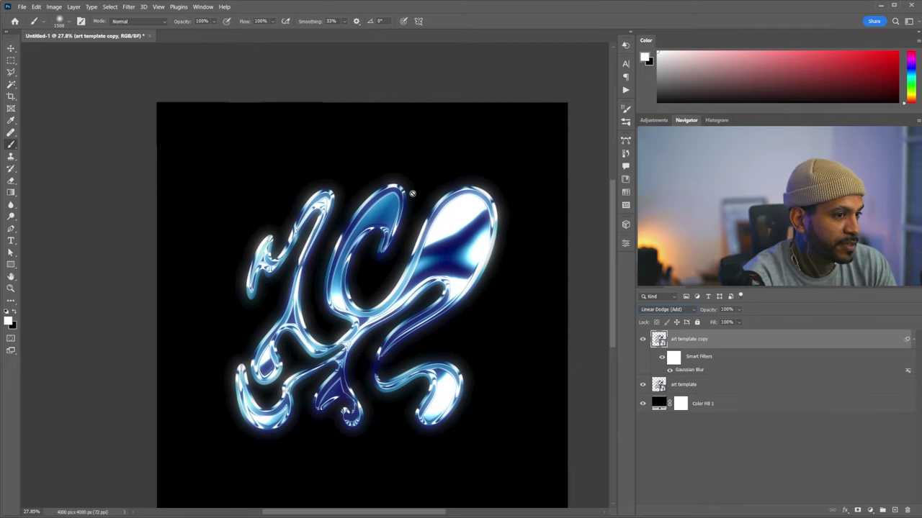
# Add a Curves adjustment to the blurred copy and raise its midtones
pyautogui.click(57, 9)
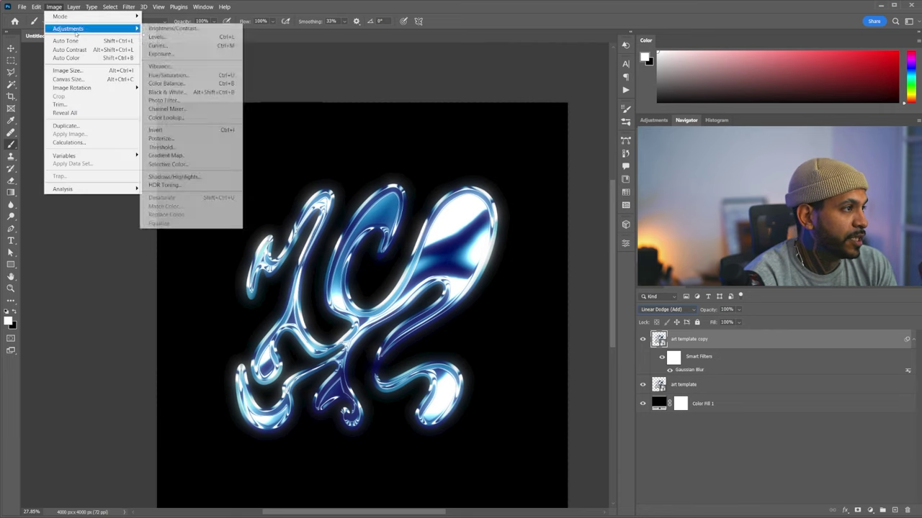
pyautogui.moveTo(72, 29)
pyautogui.click(160, 46)
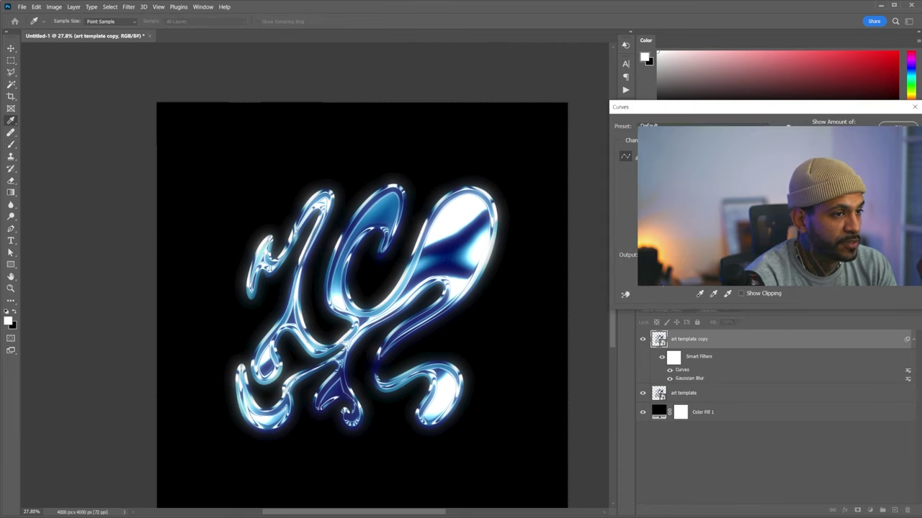
pyautogui.moveTo(444, 207); pyautogui.dragTo(511, 285)
pyautogui.scroll(3, 347, 278)
pyautogui.moveTo(347, 278); pyautogui.dragTo(282, 233)
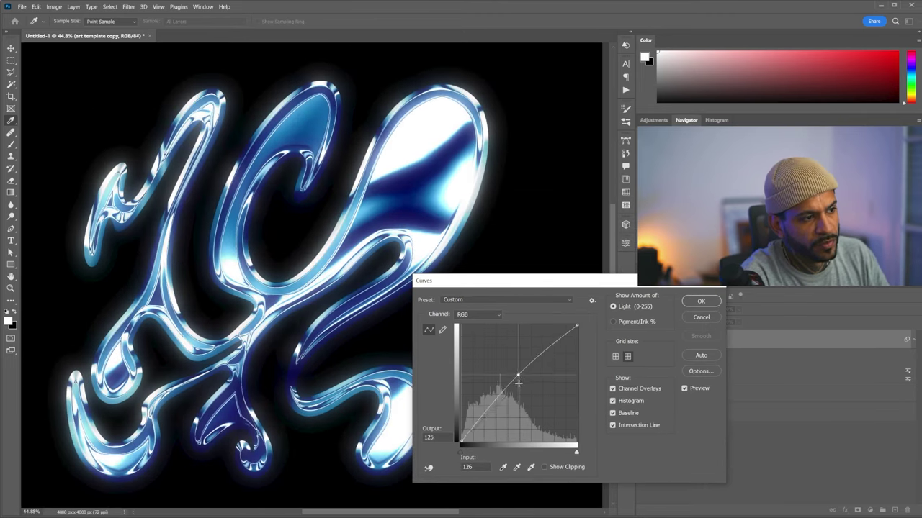
pyautogui.moveTo(518, 385); pyautogui.dragTo(522, 363)
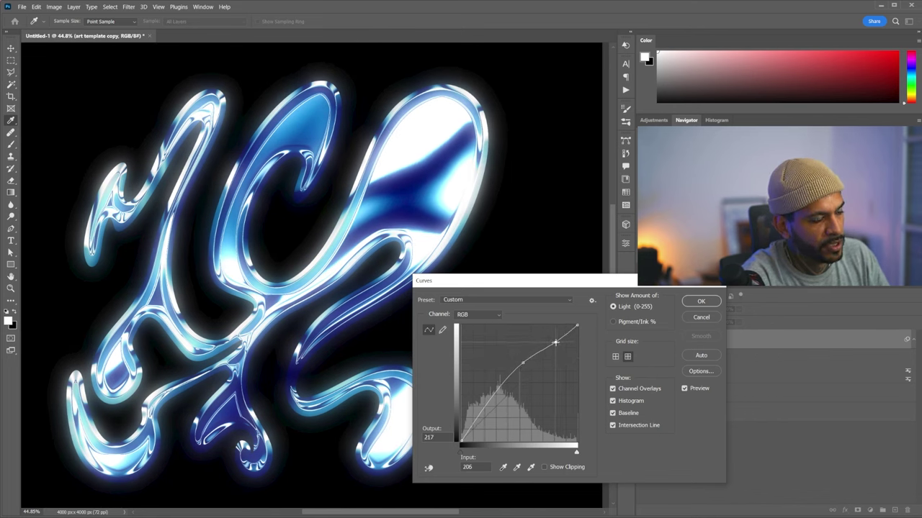
# Shape the RGB curve into an S with darker shadows at input 82, output 48, refine the upper points, and apply it
pyautogui.moveTo(493, 395); pyautogui.dragTo(495, 417)
pyautogui.moveTo(520, 359); pyautogui.dragTo(549, 339)
pyautogui.moveTo(495, 416)
pyautogui.mouseDown()
pyautogui.moveTo(503, 429)
pyautogui.moveTo(498, 419)
pyautogui.mouseUp()
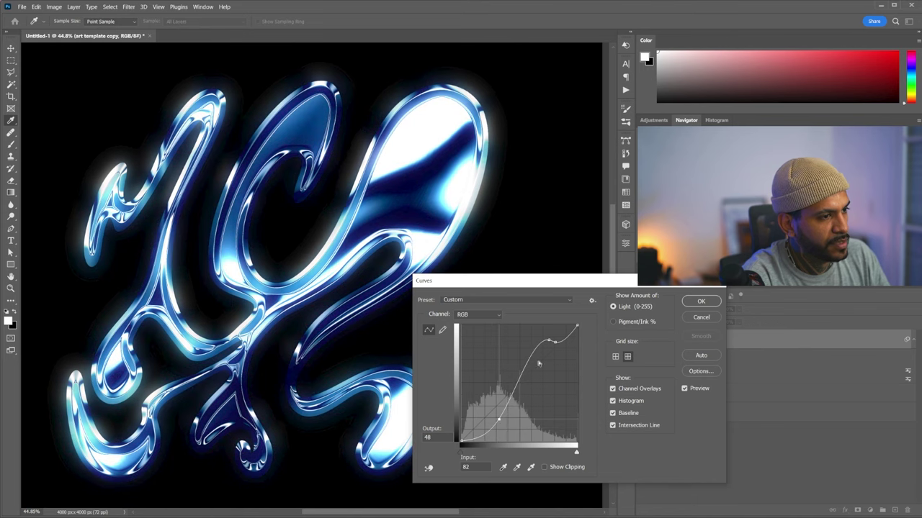
pyautogui.moveTo(547, 354); pyautogui.dragTo(560, 407)
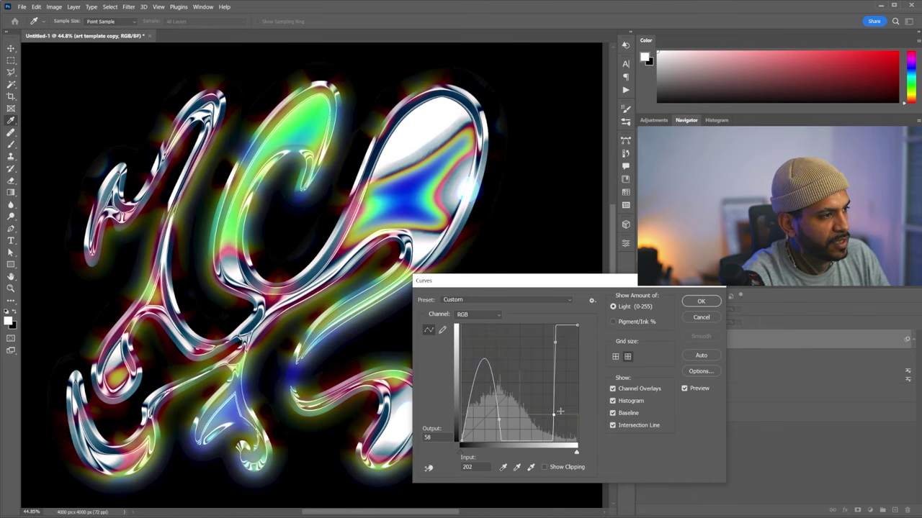
pyautogui.moveTo(559, 411); pyautogui.dragTo(557, 350)
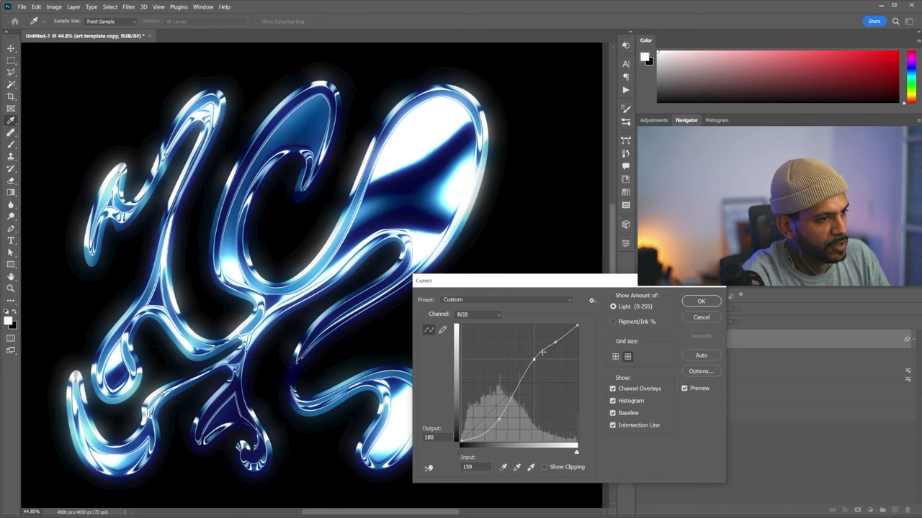
pyautogui.moveTo(556, 281); pyautogui.dragTo(675, 291)
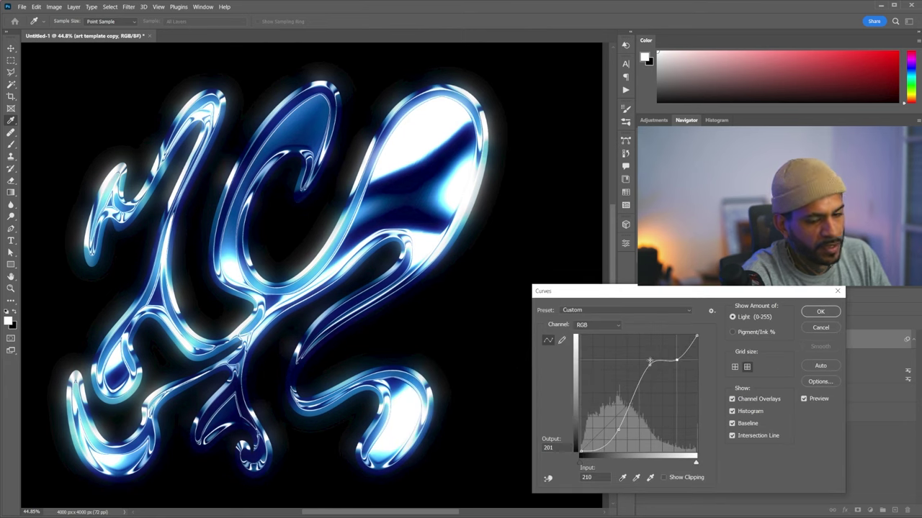
pyautogui.moveTo(649, 365); pyautogui.dragTo(647, 375)
pyautogui.click(820, 312)
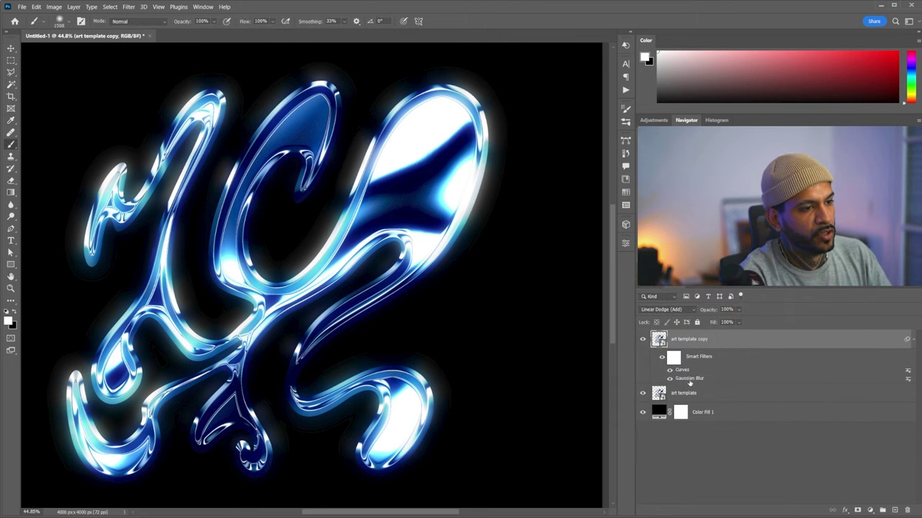
# Try a smaller Gaussian Blur radius on the glow copy
pyautogui.doubleClick(683, 379)
pyautogui.moveTo(515, 301); pyautogui.dragTo(505, 301)
pyautogui.click(587, 174)
# Set the glow copy's Gaussian Blur radius to 135.9 pixels for a wider glow
pyautogui.doubleClick(683, 379)
pyautogui.click(532, 298)
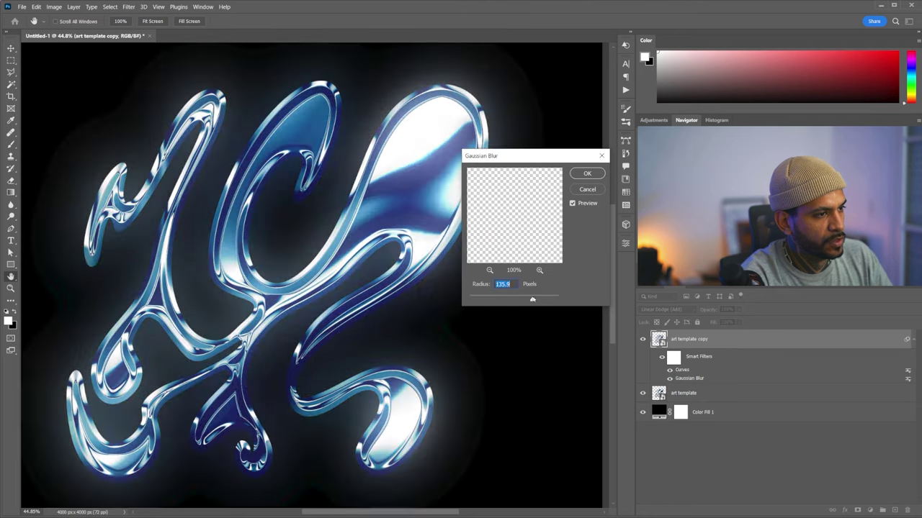
pyautogui.click(587, 173)
pyautogui.scroll(-1, 519, 252)
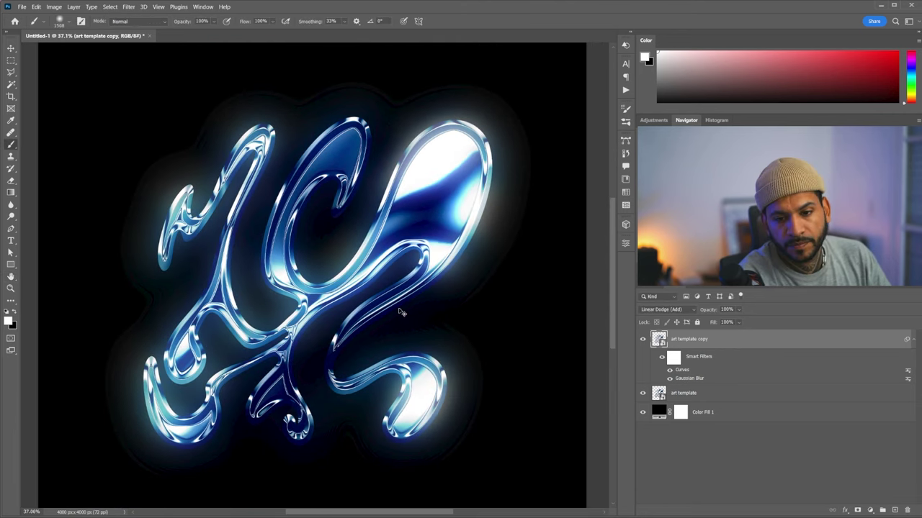
pyautogui.moveTo(381, 323); pyautogui.dragTo(395, 309)
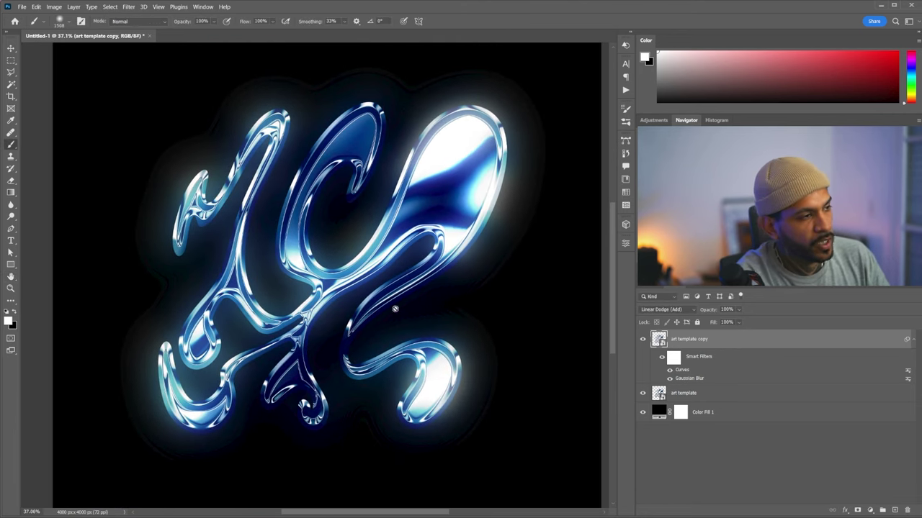
# Duplicate the original art template layer and apply a long diagonal Motion Blur to the new copy
pyautogui.click(688, 394)
pyautogui.hotkey('ctrl', 'j')
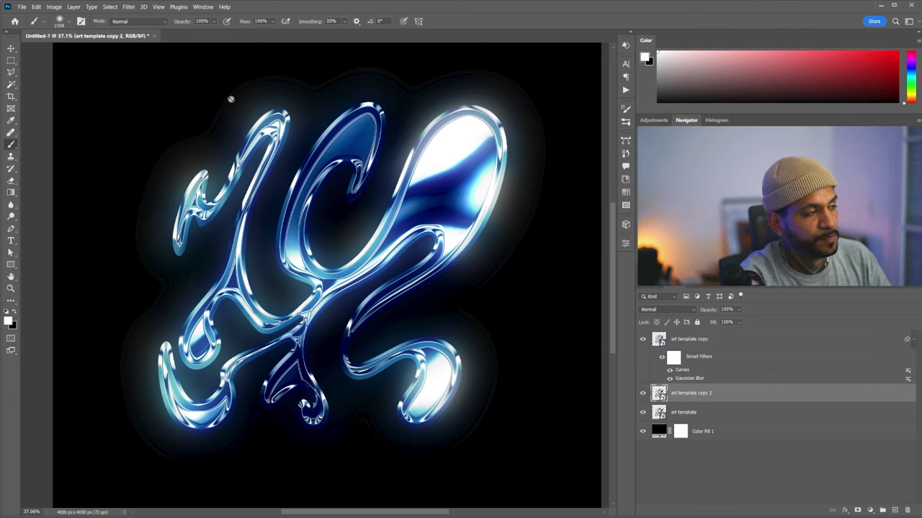
pyautogui.click(128, 7)
pyautogui.moveTo(223, 120)
pyautogui.click(263, 168)
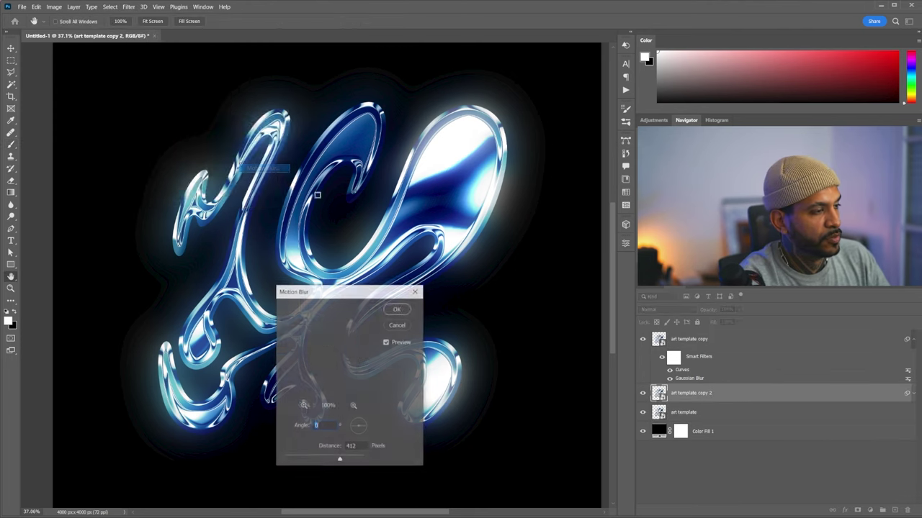
pyautogui.click(350, 460)
pyautogui.click(397, 309)
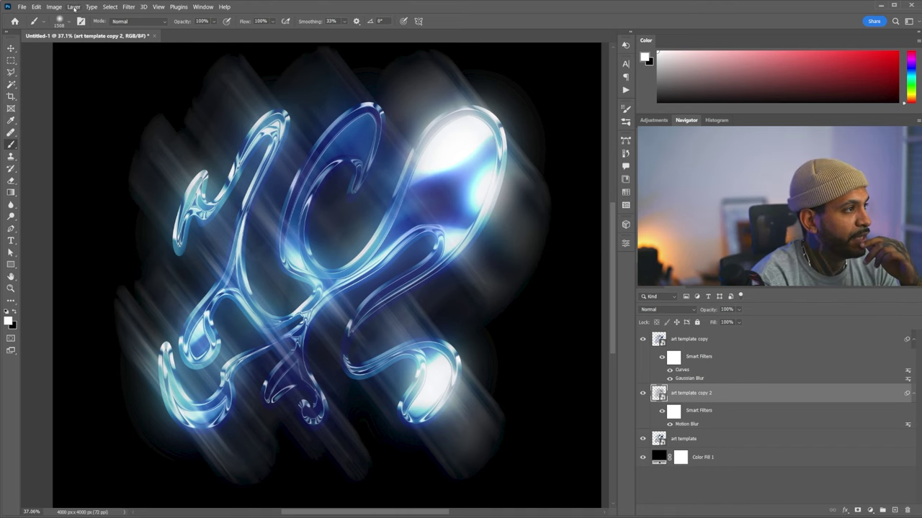
# Darken the motion-blurred copy's midtones with a Curves adjustment and set its blend mode to Linear Dodge (Add)
pyautogui.click(56, 9)
pyautogui.moveTo(86, 29)
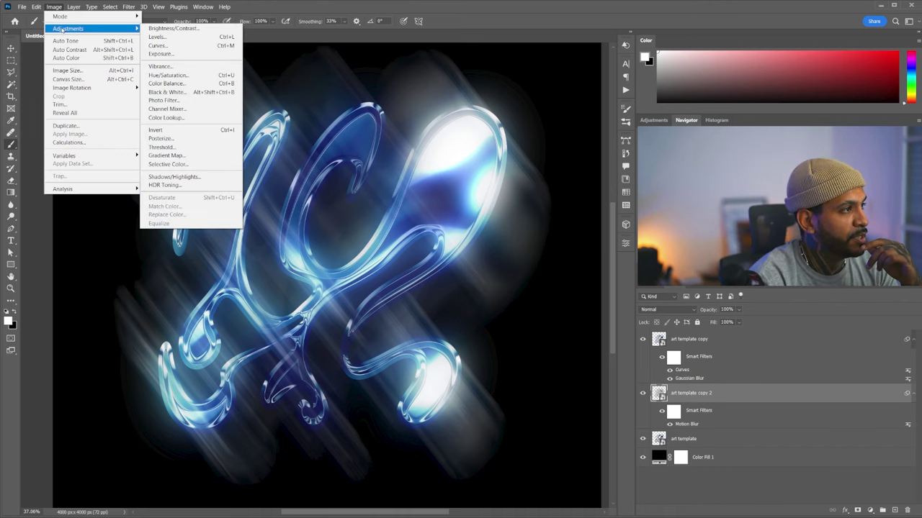
pyautogui.click(172, 48)
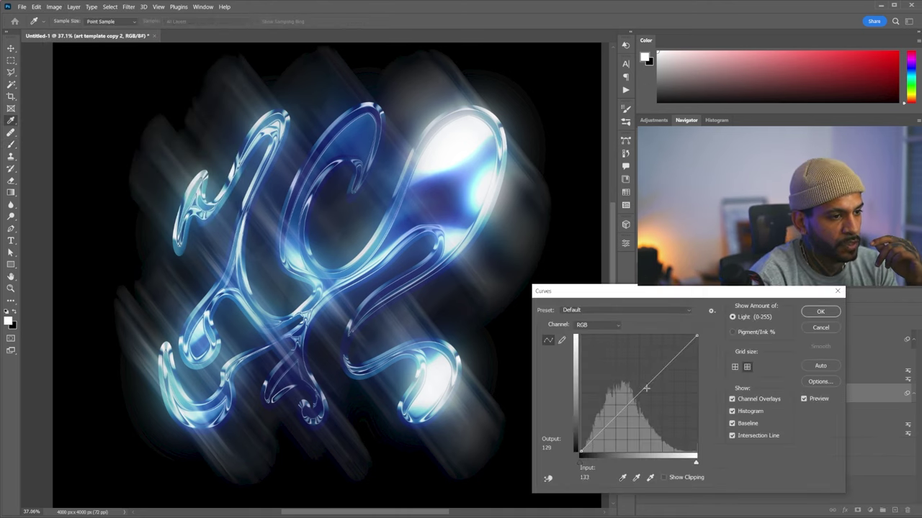
pyautogui.moveTo(657, 371); pyautogui.dragTo(638, 430)
pyautogui.press('Return')
pyautogui.click(670, 309)
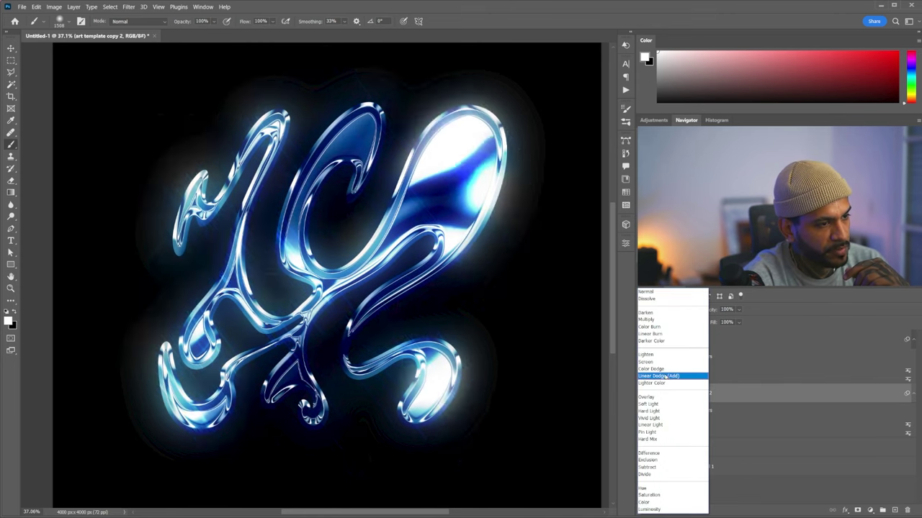
pyautogui.click(666, 375)
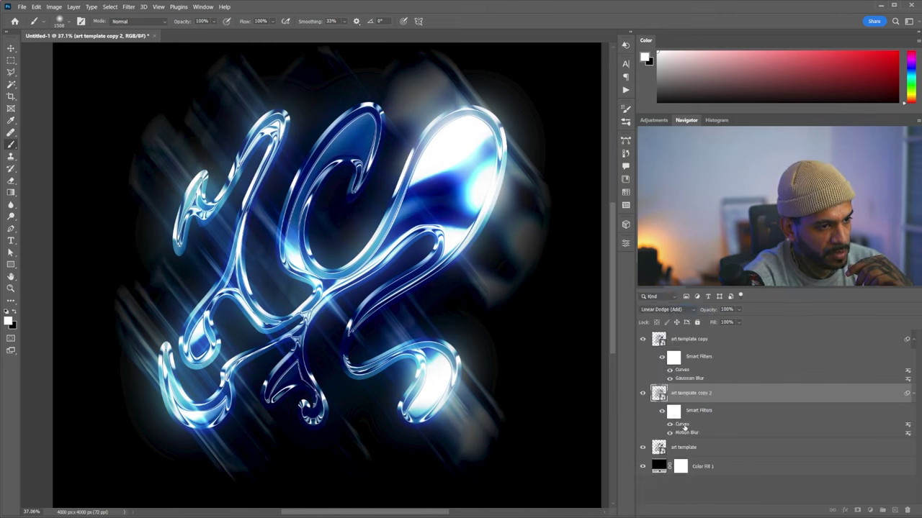
# Rework the motion-blurred copy's Curves filter, lowering the shadows and midtones further to soften the light streaks
pyautogui.doubleClick(682, 425)
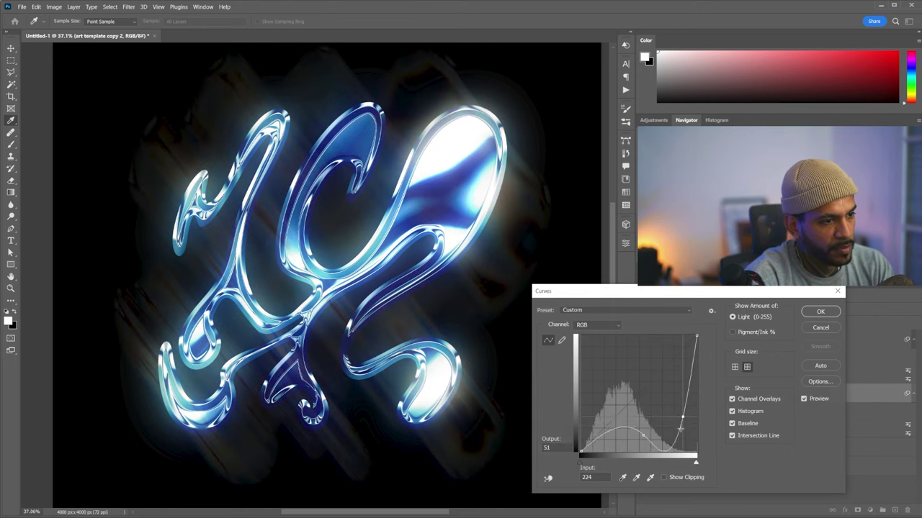
pyautogui.moveTo(643, 435); pyautogui.dragTo(605, 461)
pyautogui.moveTo(682, 430); pyautogui.dragTo(643, 433)
pyautogui.moveTo(662, 394)
pyautogui.mouseDown()
pyautogui.moveTo(663, 376)
pyautogui.moveTo(675, 395)
pyautogui.mouseUp()
pyautogui.click(643, 432)
pyautogui.press('Return')
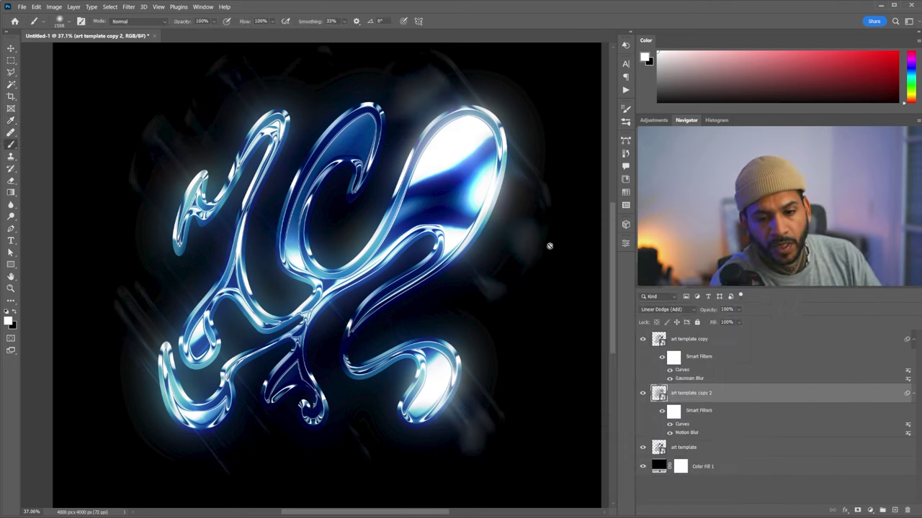
# Create a new layer above all the others and fill it with 50% Gray at 100% opacity in Normal mode
pyautogui.click(725, 343)
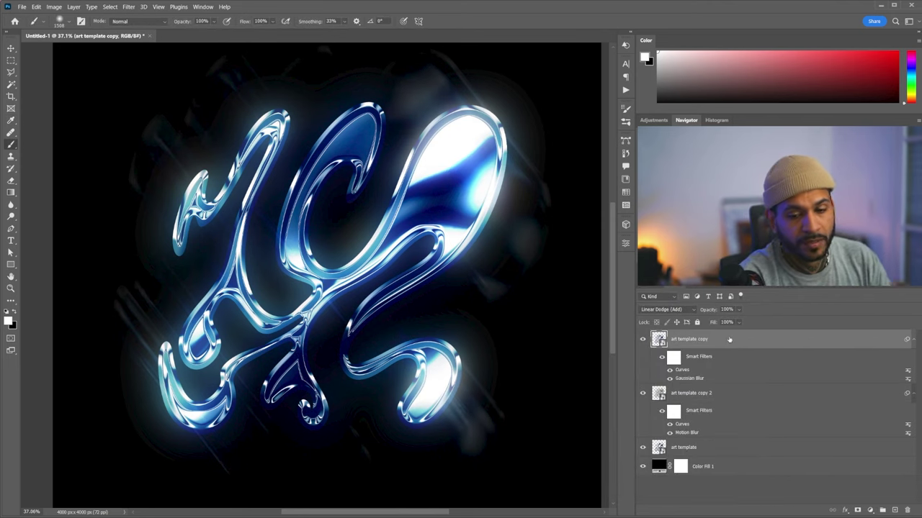
pyautogui.click(895, 511)
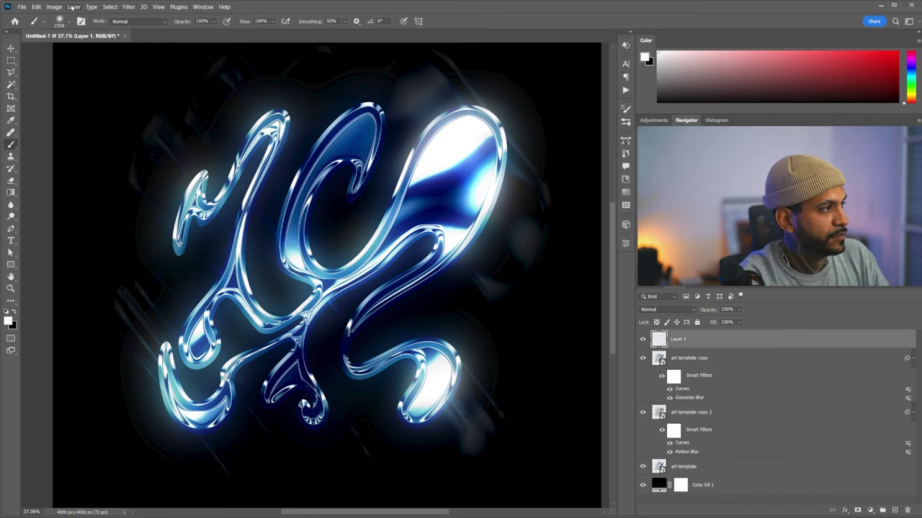
pyautogui.click(36, 6)
pyautogui.click(51, 143)
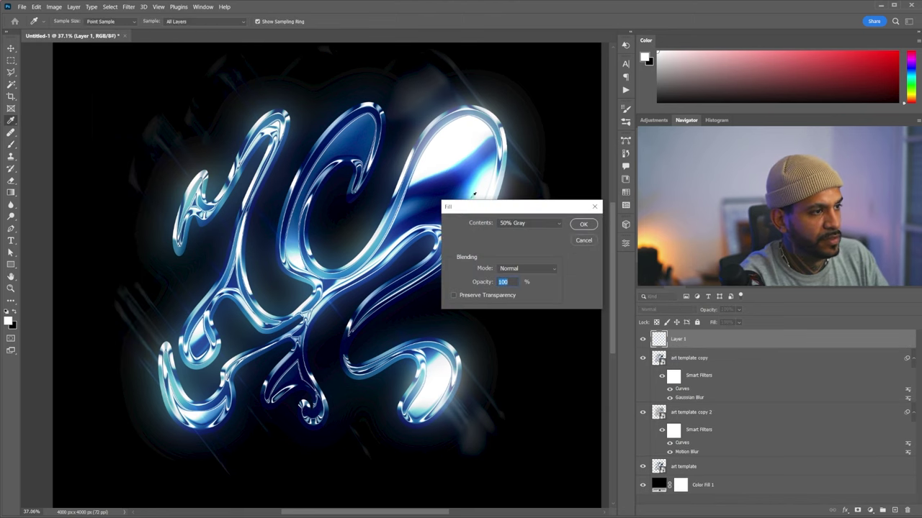
pyautogui.click(582, 225)
pyautogui.press('b')
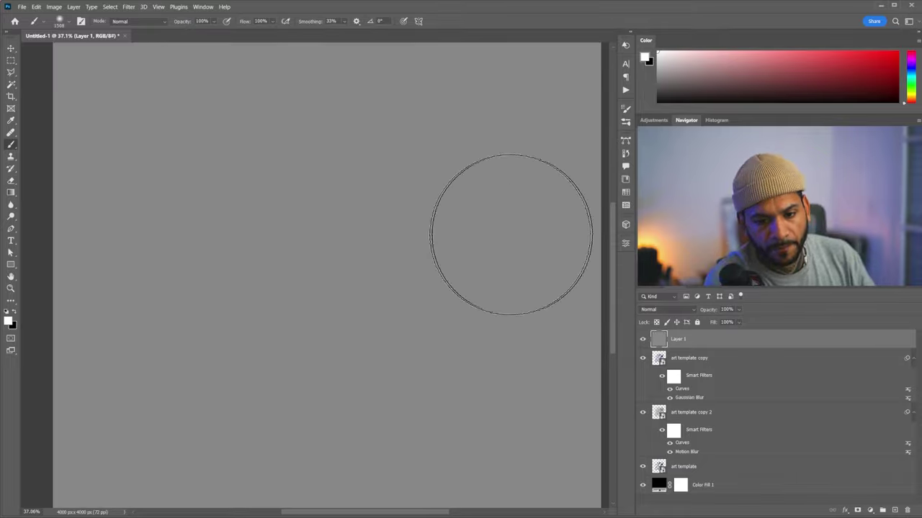
# Apply the Pointillize filter with a cell size of 3 to the gray layer and inspect the grain up close
pyautogui.click(130, 6)
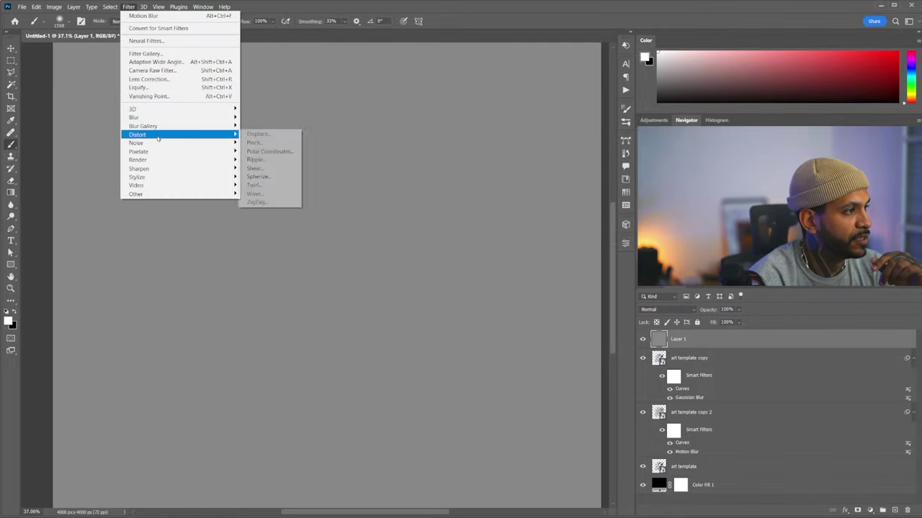
pyautogui.moveTo(159, 152)
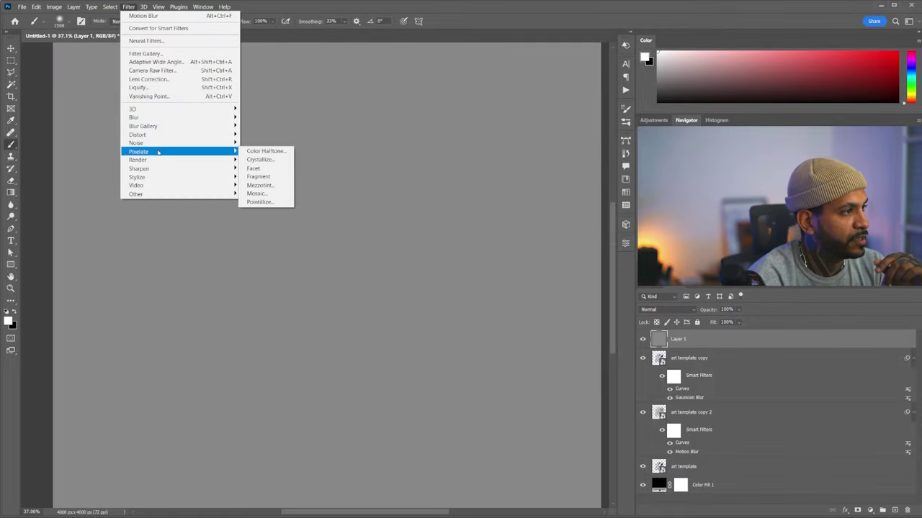
pyautogui.click(277, 203)
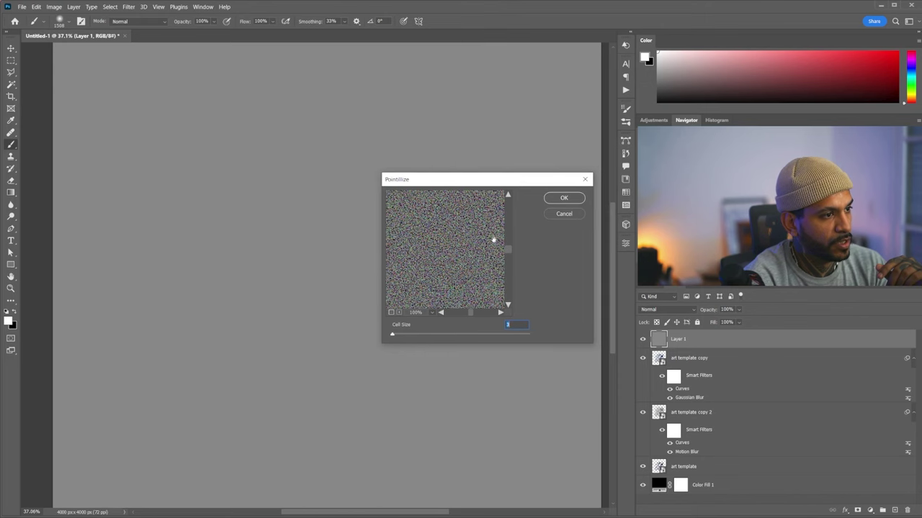
pyautogui.click(564, 199)
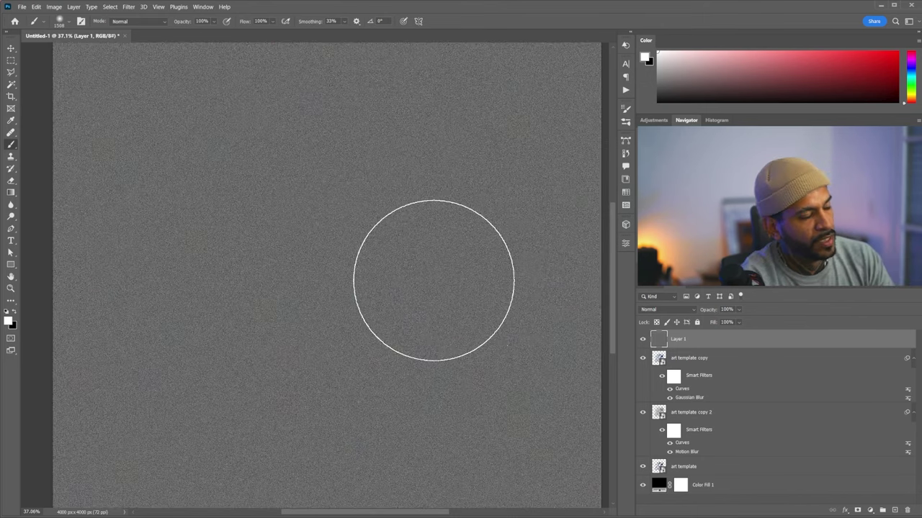
pyautogui.scroll(3, 432, 280)
pyautogui.scroll(2, 432, 279)
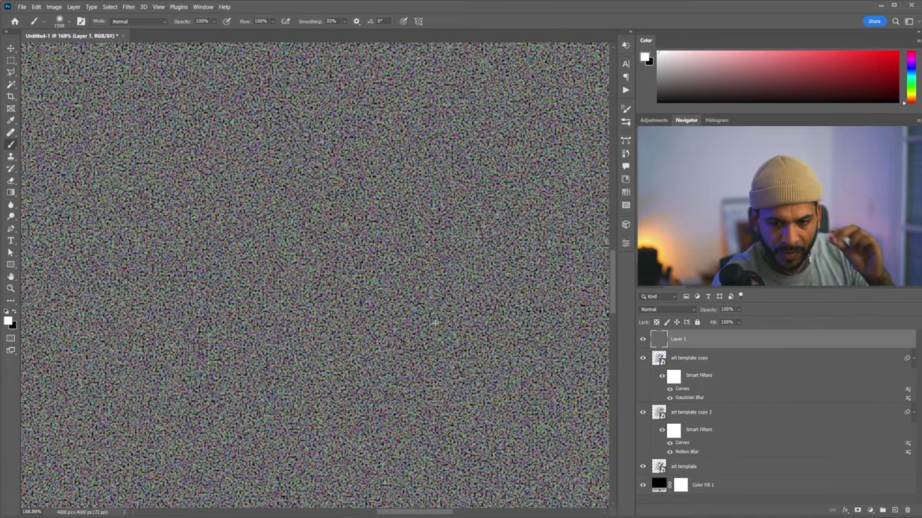
pyautogui.scroll(-2, 433, 327)
pyautogui.scroll(-2, 434, 328)
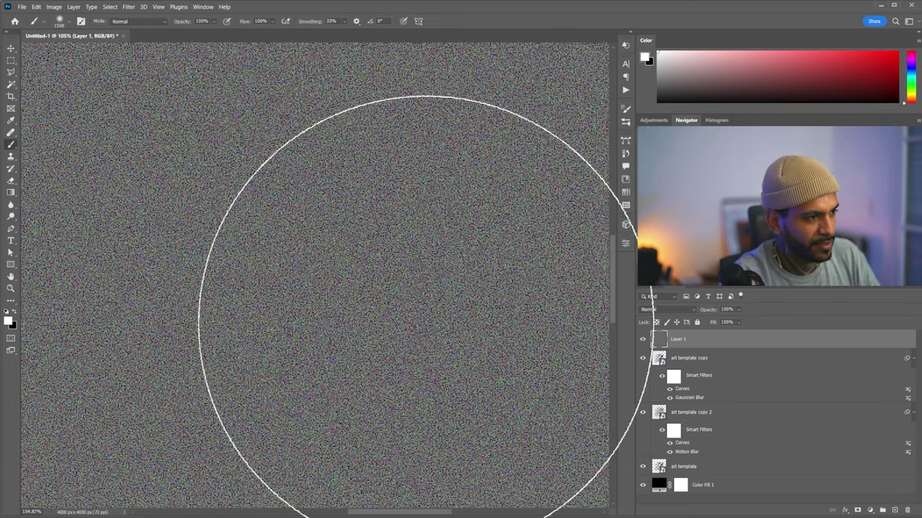
# Remove the colour from the pointillized gray layer with a Black & White adjustment using the Default preset
pyautogui.scroll(-3, 422, 324)
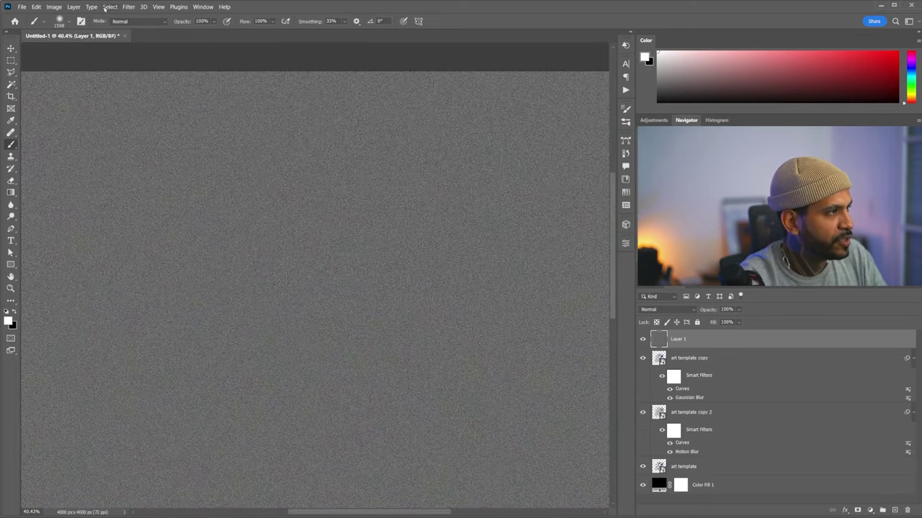
pyautogui.click(55, 7)
pyautogui.moveTo(64, 29)
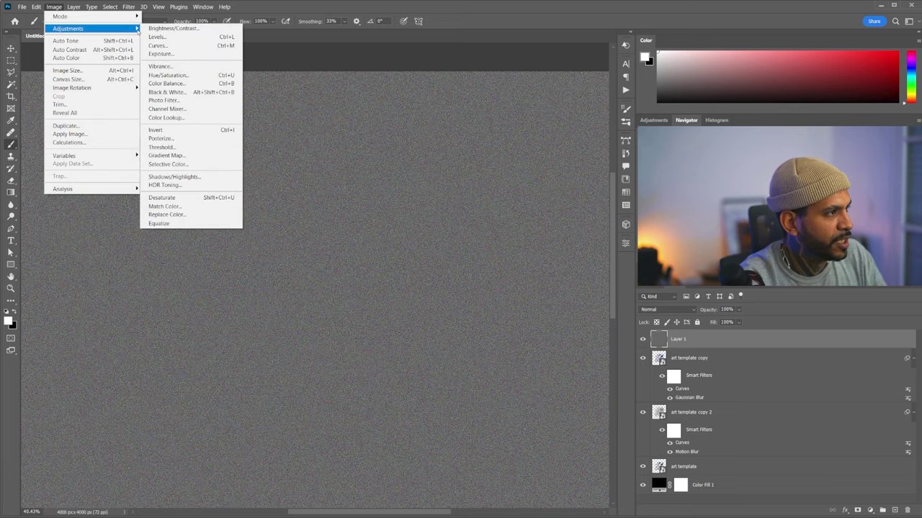
pyautogui.click(167, 92)
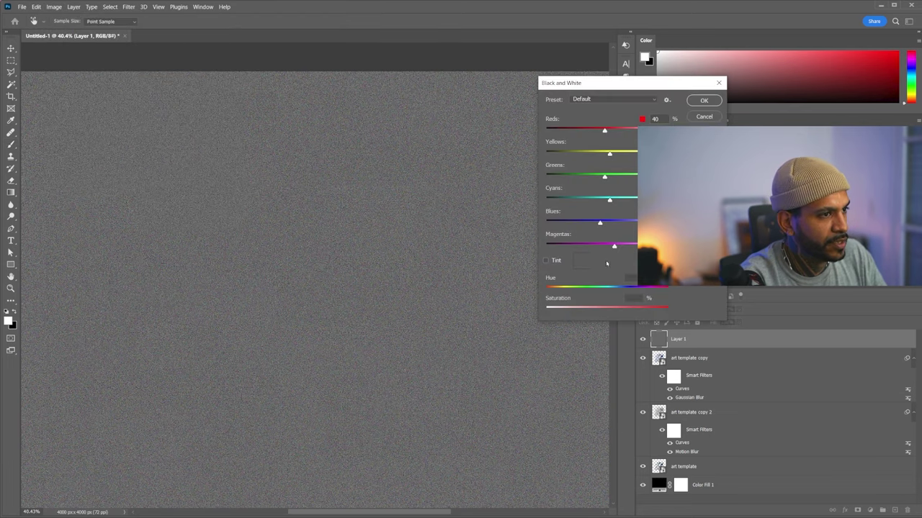
pyautogui.click(704, 101)
pyautogui.press('b')
# Set the grain layer's blend mode to Soft Light and check the texture over the lettering
pyautogui.scroll(-2, 511, 284)
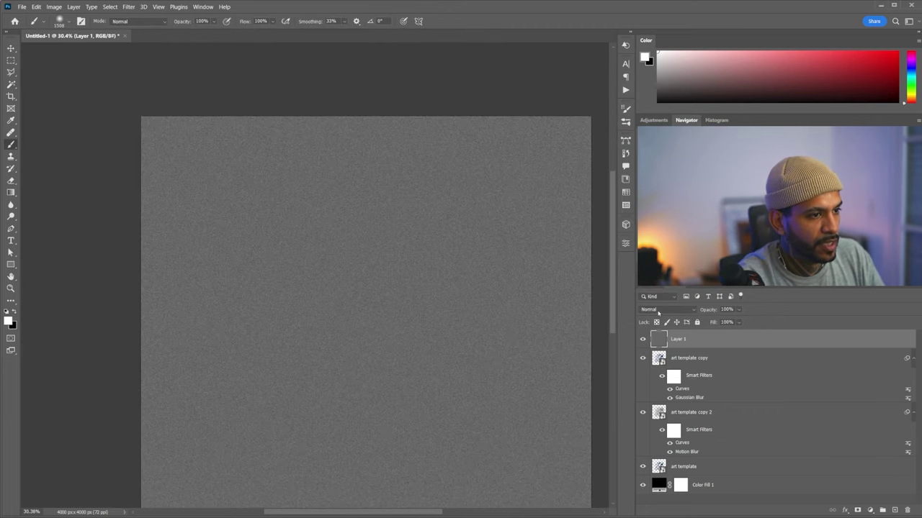
pyautogui.click(658, 311)
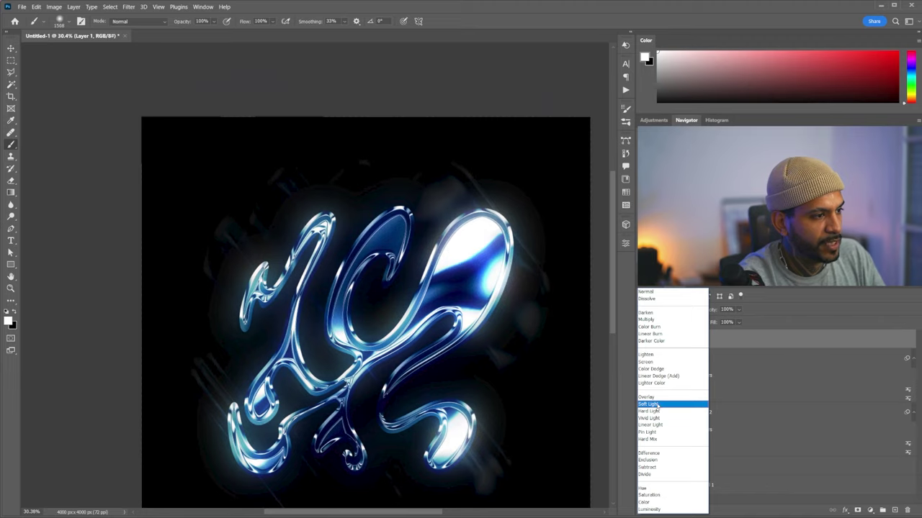
pyautogui.click(648, 404)
pyautogui.scroll(6, 350, 350)
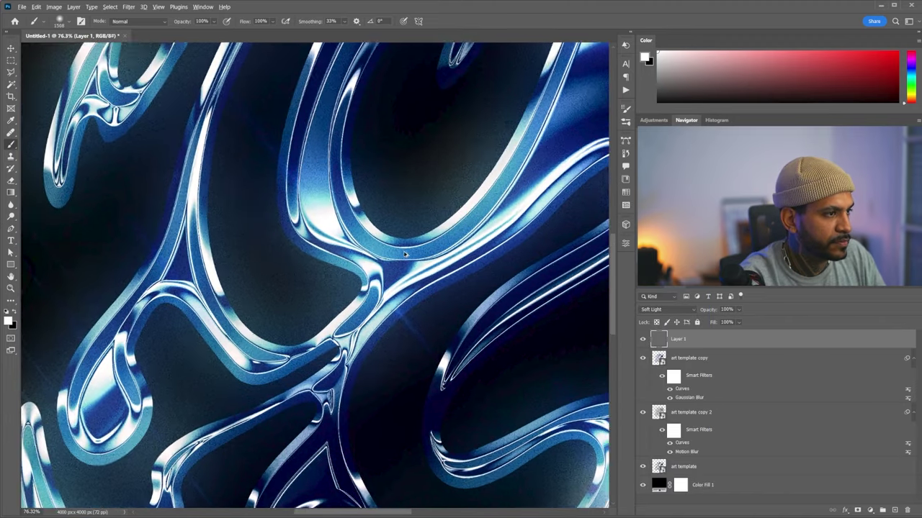
pyautogui.scroll(-6, 403, 250)
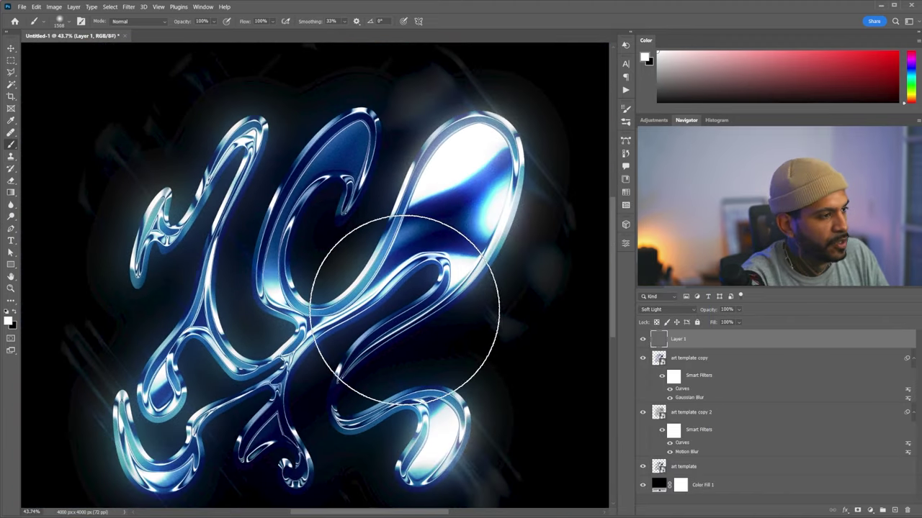
pyautogui.scroll(-2, 405, 308)
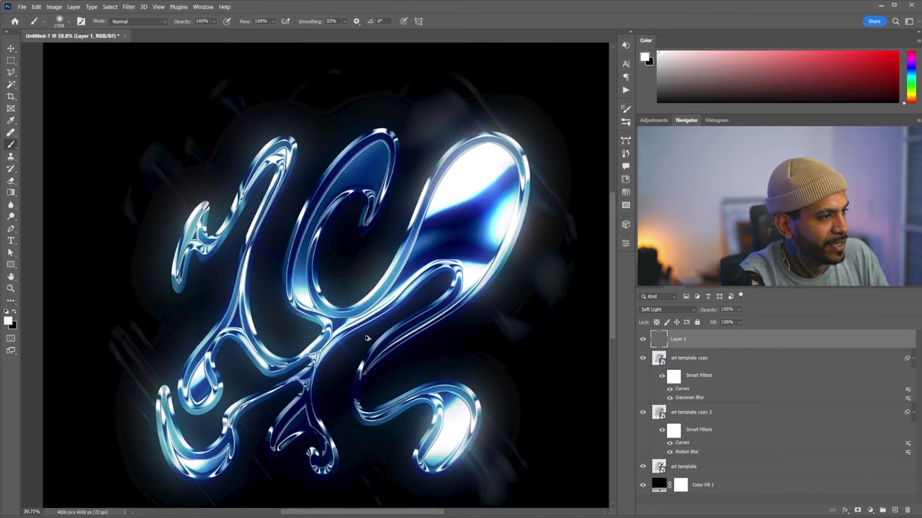
pyautogui.scroll(-1, 366, 338)
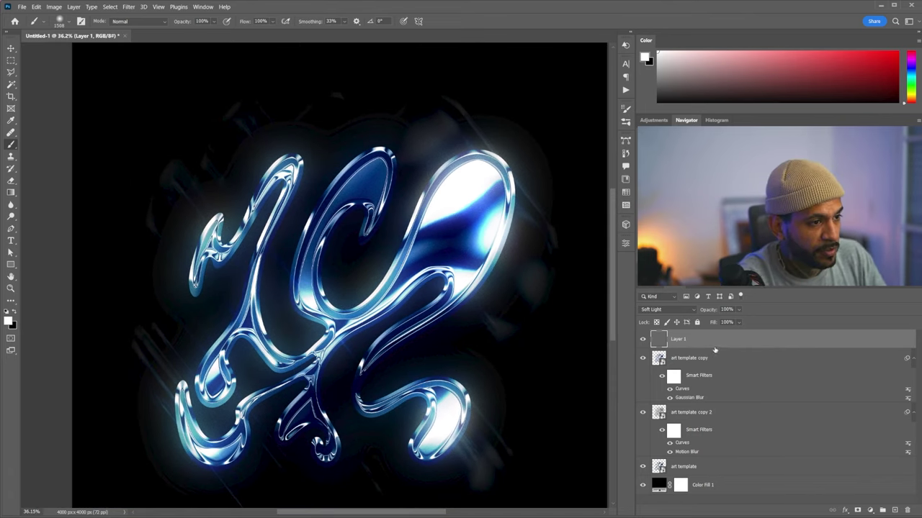
# Create a new layer above the grain and paint one large soft white spot near the middle of the lettering
pyautogui.click(894, 511)
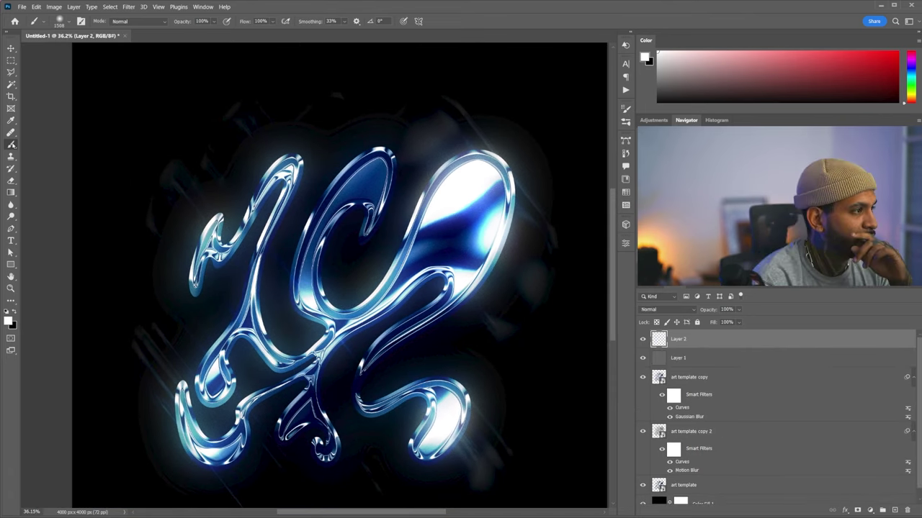
pyautogui.moveTo(389, 265)
pyautogui.mouseDown()
pyautogui.moveTo(407, 267)
pyautogui.moveTo(353, 267)
pyautogui.moveTo(339, 278)
pyautogui.mouseUp()
pyautogui.scroll(-3, 354, 267)
pyautogui.scroll(1, 327, 280)
# Free-transform the white spot, squashing it vertically and stretching it sideways into a thin horizontal light streak
pyautogui.hotkey('ctrl', 't')
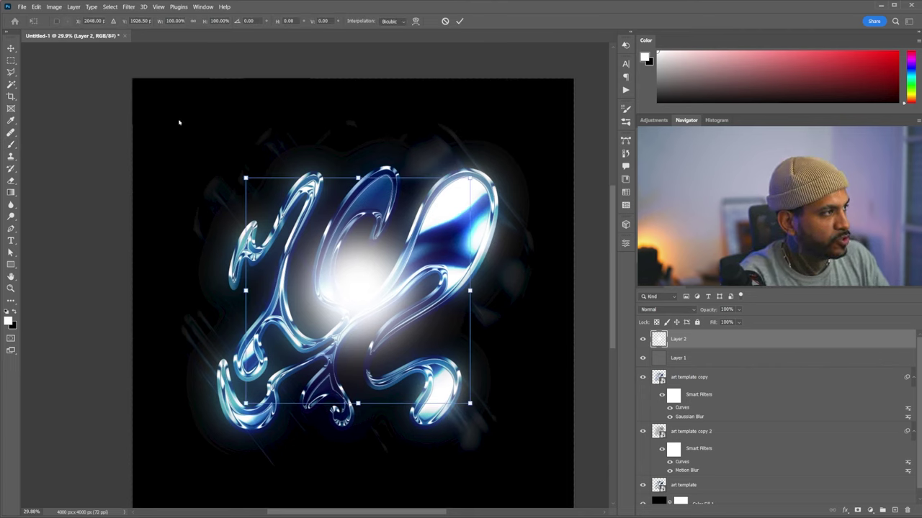
pyautogui.click(35, 7)
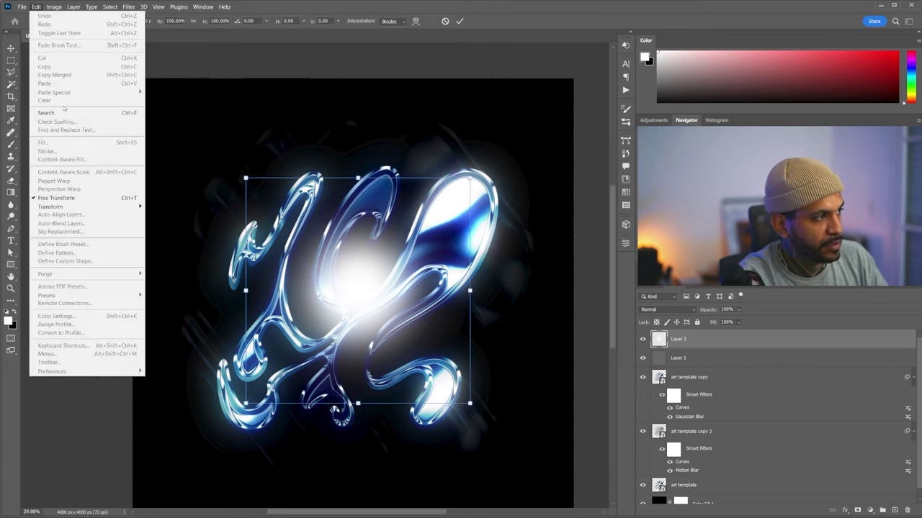
pyautogui.click(72, 197)
pyautogui.moveTo(358, 178); pyautogui.dragTo(358, 274)
pyautogui.moveTo(472, 293); pyautogui.dragTo(562, 291)
pyautogui.moveTo(358, 273); pyautogui.dragTo(358, 279)
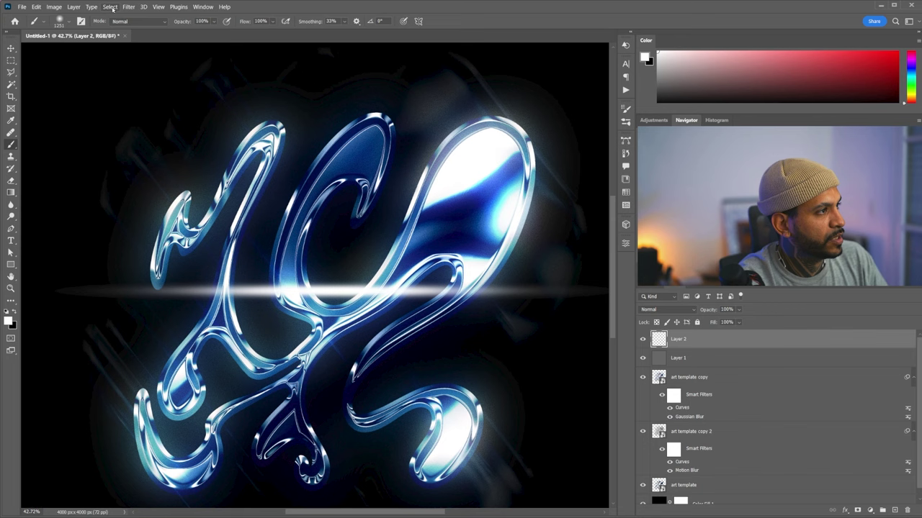
# Apply a Motion Blur to the light streak with an angle of 0° and a distance of 1054 pixels
pyautogui.click(128, 7)
pyautogui.moveTo(156, 126)
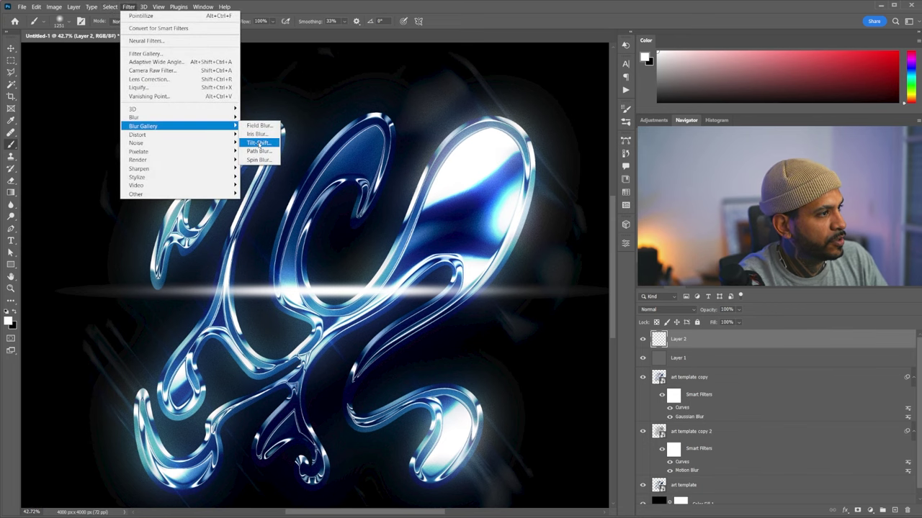
pyautogui.click(260, 168)
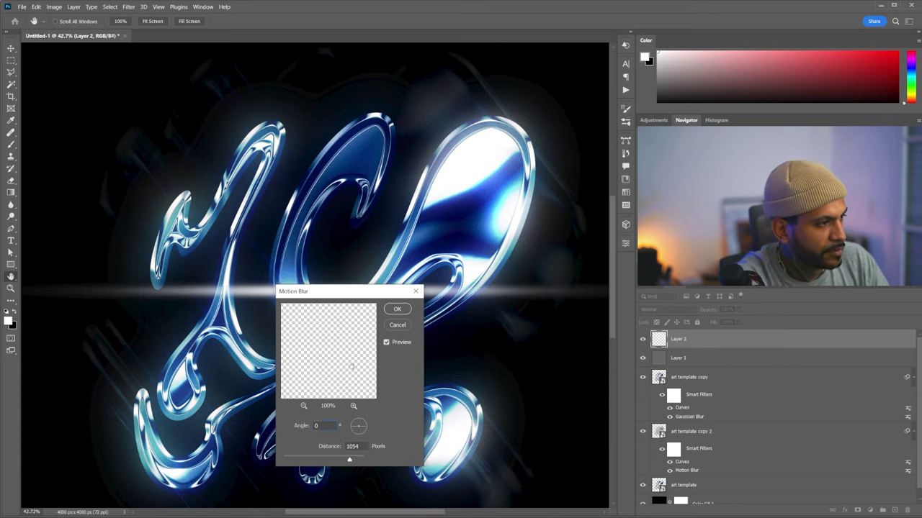
pyautogui.click(397, 309)
# Transform the blurred streak again, making it slightly wider and much thinner
pyautogui.hotkey('ctrl', 't')
pyautogui.scroll(-1, 455, 310)
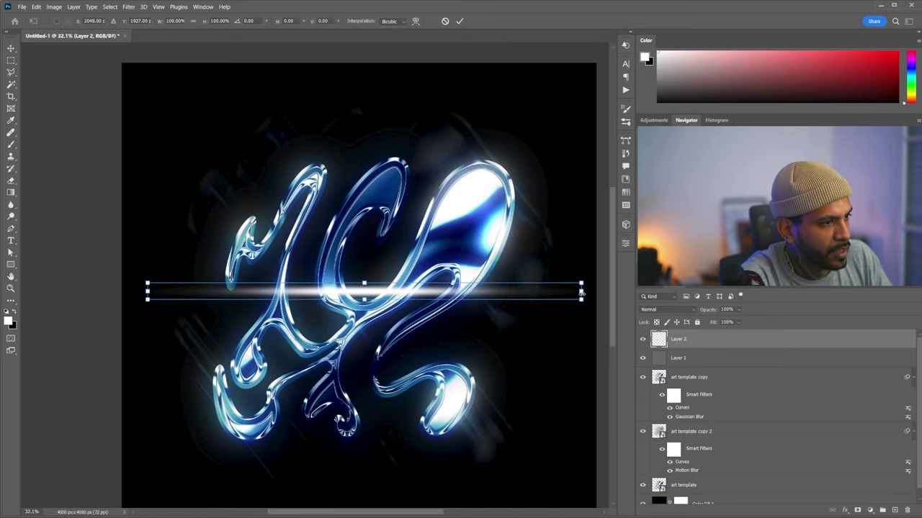
pyautogui.moveTo(582, 293); pyautogui.dragTo(589, 292)
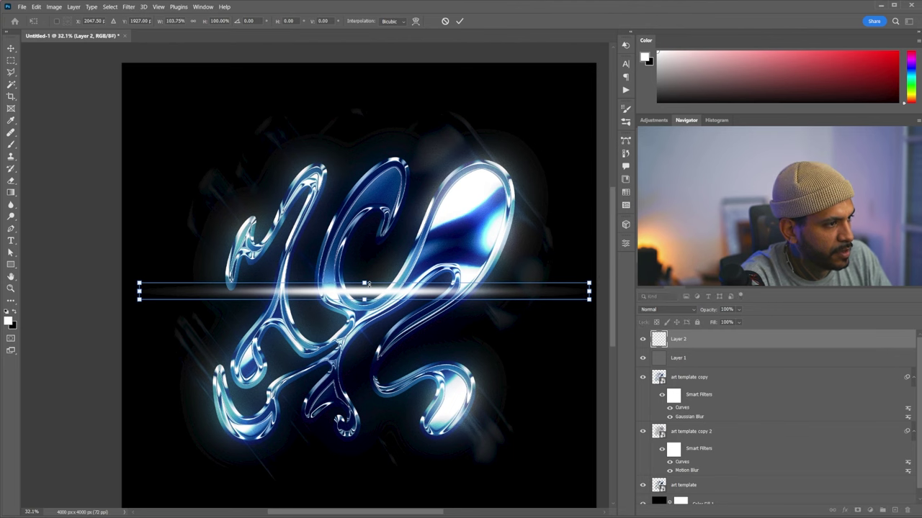
pyautogui.moveTo(368, 284); pyautogui.dragTo(368, 288)
pyautogui.scroll(3, 370, 291)
pyautogui.scroll(-3, 443, 291)
pyautogui.press('Return')
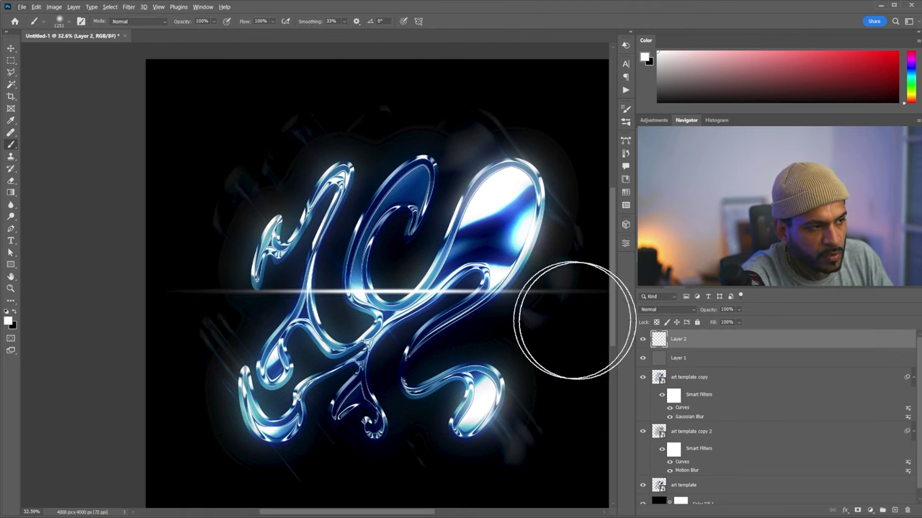
pyautogui.hotkey('ctrl', 't')
pyautogui.press('Return')
# Duplicate the streak layer and rotate the copy -90° to form a cross of light
pyautogui.hotkey('ctrl', 'j')
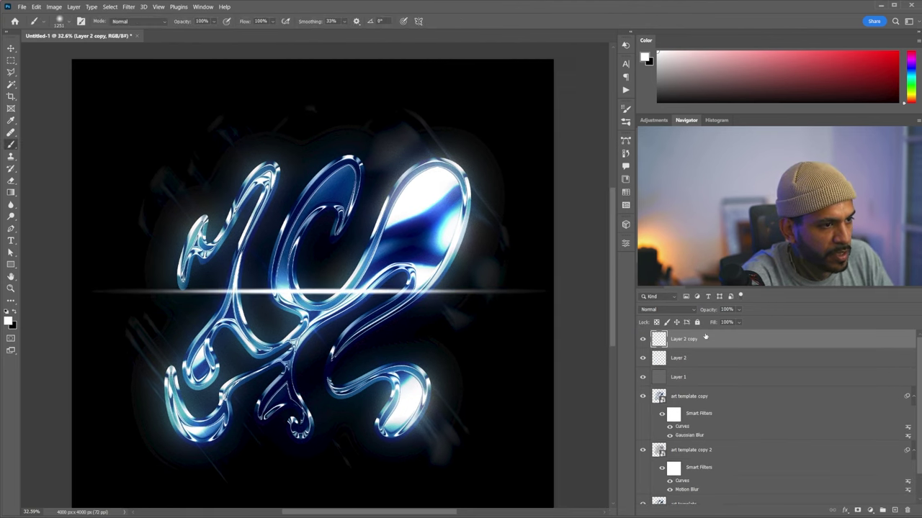
pyautogui.hotkey('ctrl', 't')
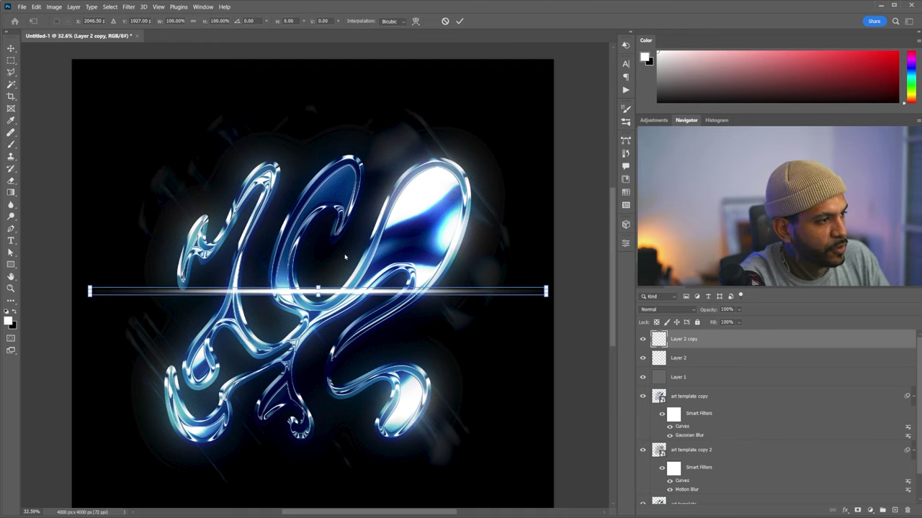
pyautogui.moveTo(294, 281)
pyautogui.mouseDown()
pyautogui.moveTo(293, 300)
pyautogui.moveTo(309, 310)
pyautogui.mouseUp()
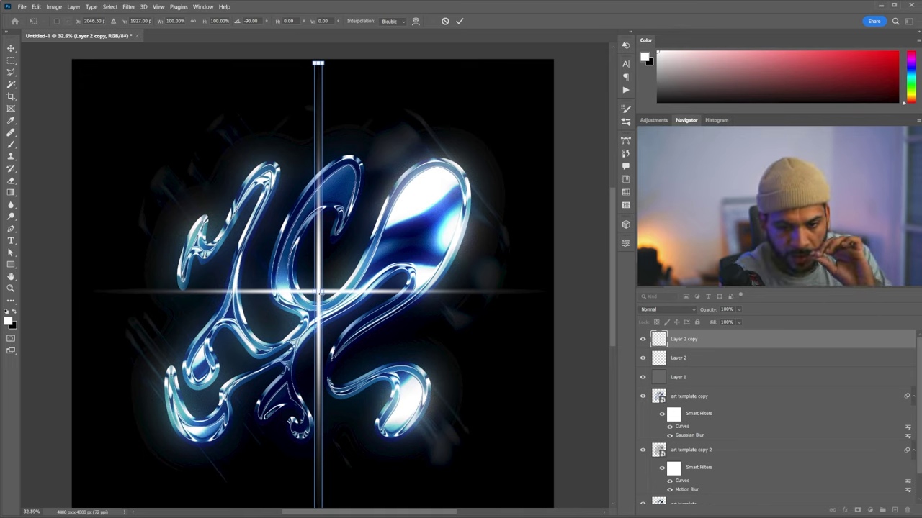
pyautogui.press('Return')
pyautogui.press('b')
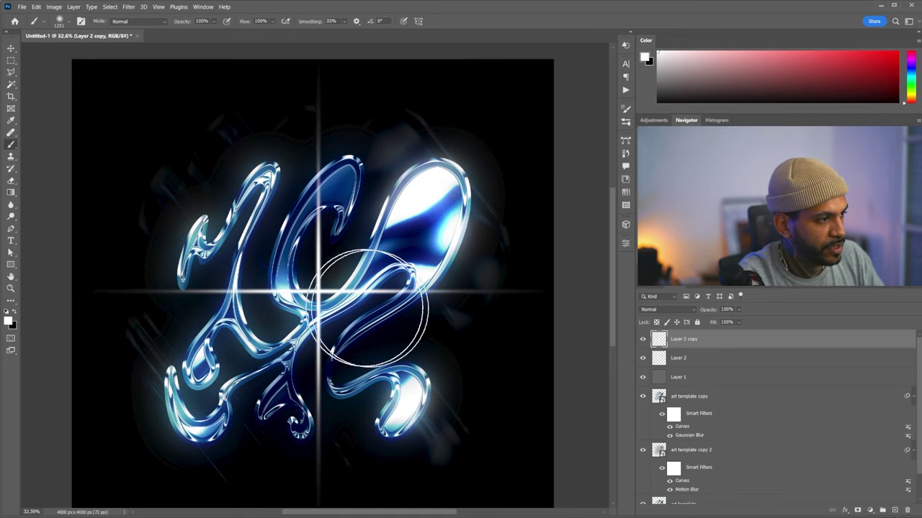
# Duplicate both streak layers and rotate the two copies diagonally to form an eight-pointed starburst
pyautogui.keyDown('shift'); pyautogui.click(700, 359); pyautogui.keyUp('shift')
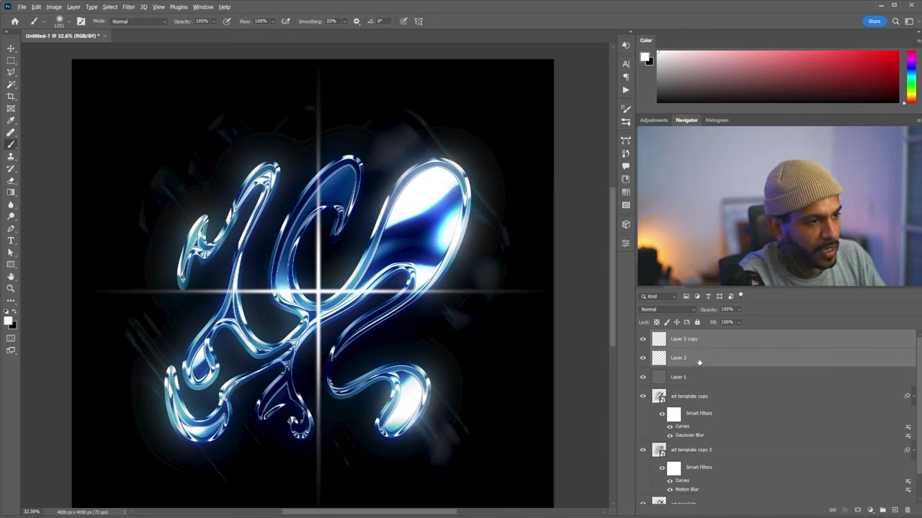
pyautogui.moveTo(697, 349); pyautogui.dragTo(697, 350)
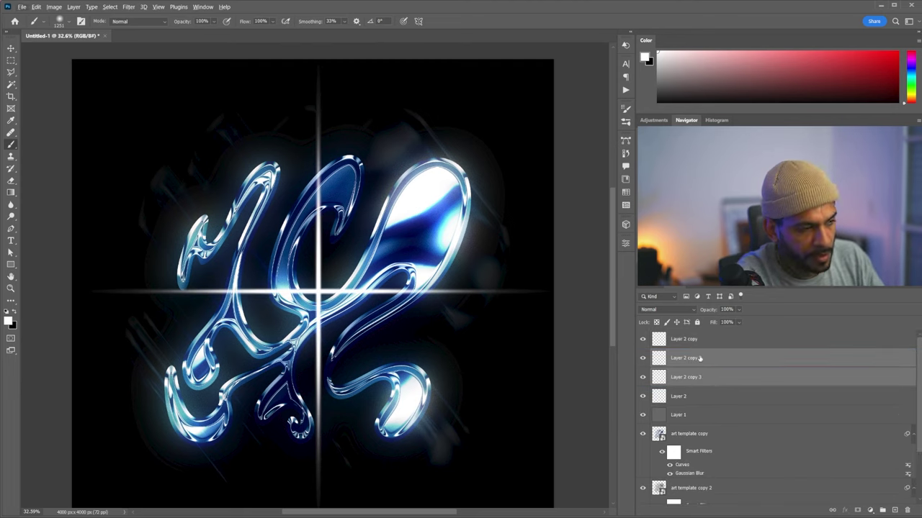
pyautogui.hotkey('ctrl', 't')
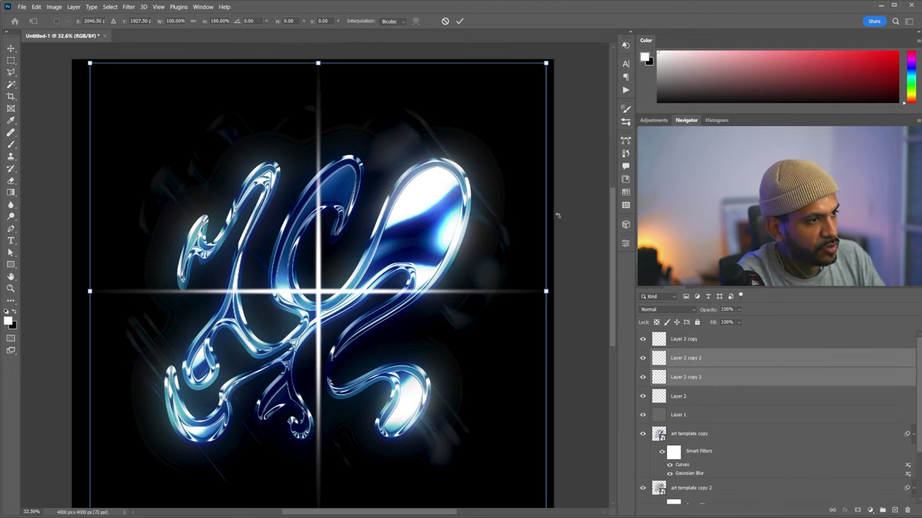
pyautogui.moveTo(557, 215)
pyautogui.mouseDown()
pyautogui.moveTo(555, 172)
pyautogui.moveTo(520, 91)
pyautogui.moveTo(454, 74)
pyautogui.mouseUp()
pyautogui.press('Return')
pyautogui.press('b')
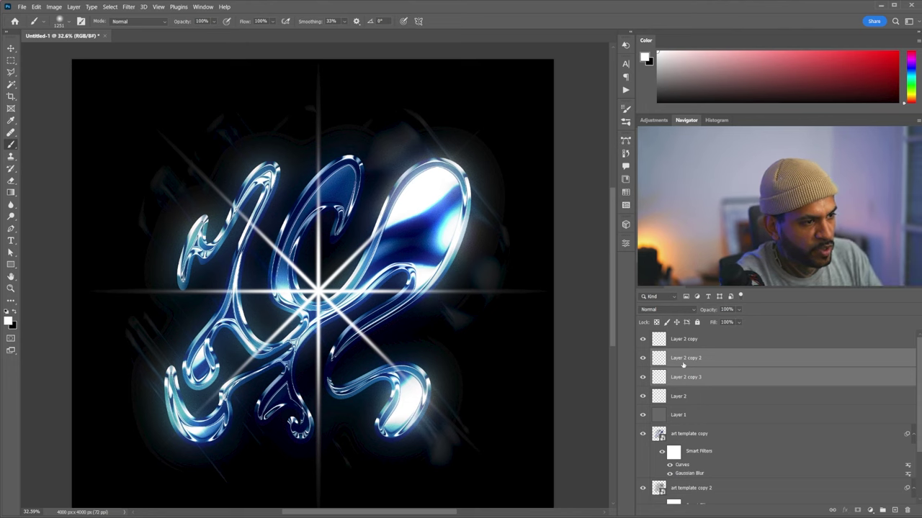
# Try to scale the two diagonal streaks down around the centre of the starburst
pyautogui.hotkey('ctrl', 't')
pyautogui.moveTo(481, 129); pyautogui.dragTo(413, 195)
pyautogui.press('Return')
pyautogui.hotkey('ctrl', 'z')
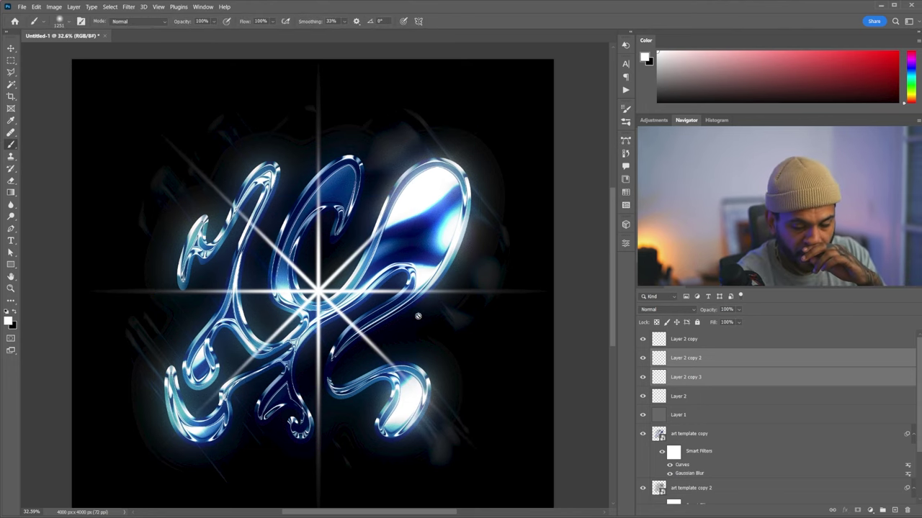
# Merge the four streak layers into a single layer
pyautogui.click(683, 339)
pyautogui.keyDown('shift'); pyautogui.click(688, 396); pyautogui.keyUp('shift')
pyautogui.rightClick(688, 396)
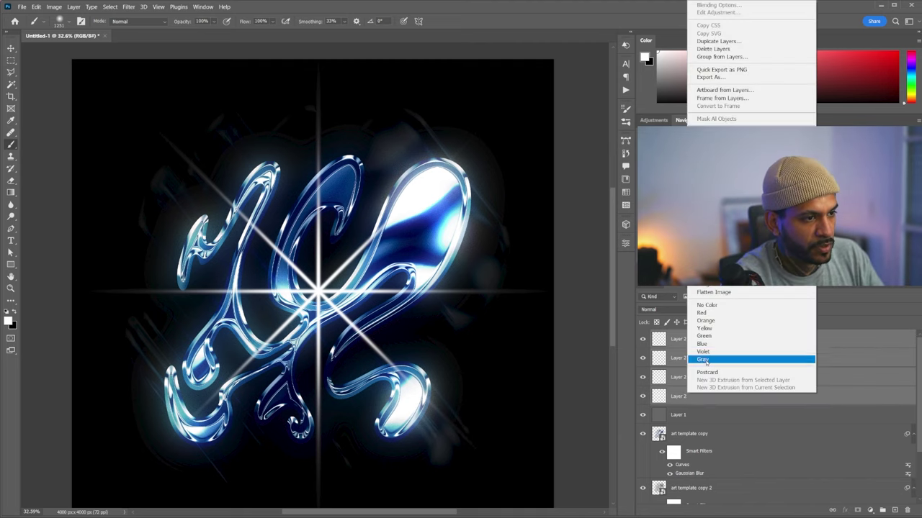
pyautogui.click(714, 277)
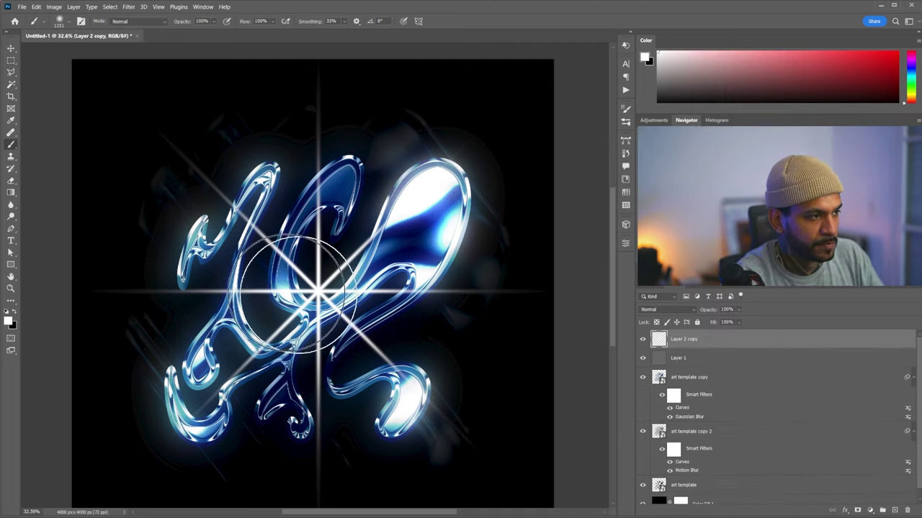
# Paint a soft white glow at the centre of the starburst with a smaller brush
pyautogui.moveTo(317, 291); pyautogui.dragTo(281, 290)
pyautogui.click(318, 289)
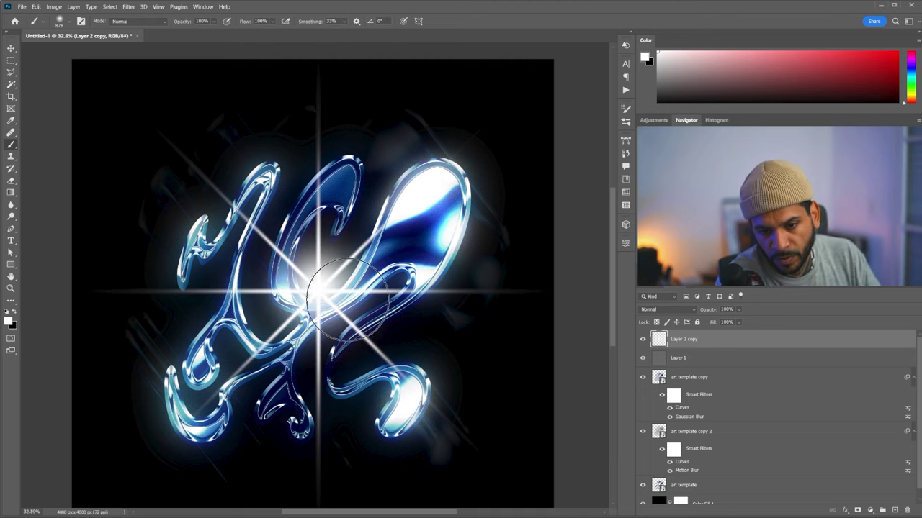
pyautogui.scroll(1, 326, 302)
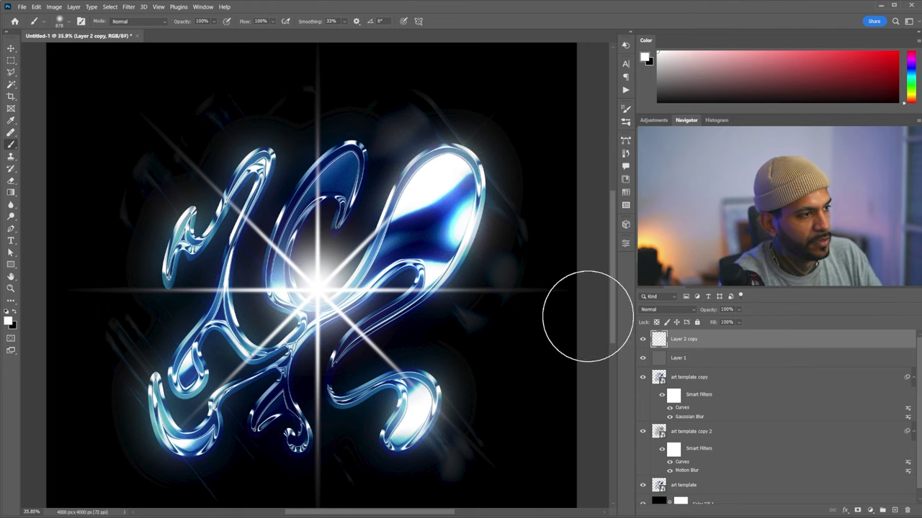
pyautogui.hotkey('ctrl', 'z')
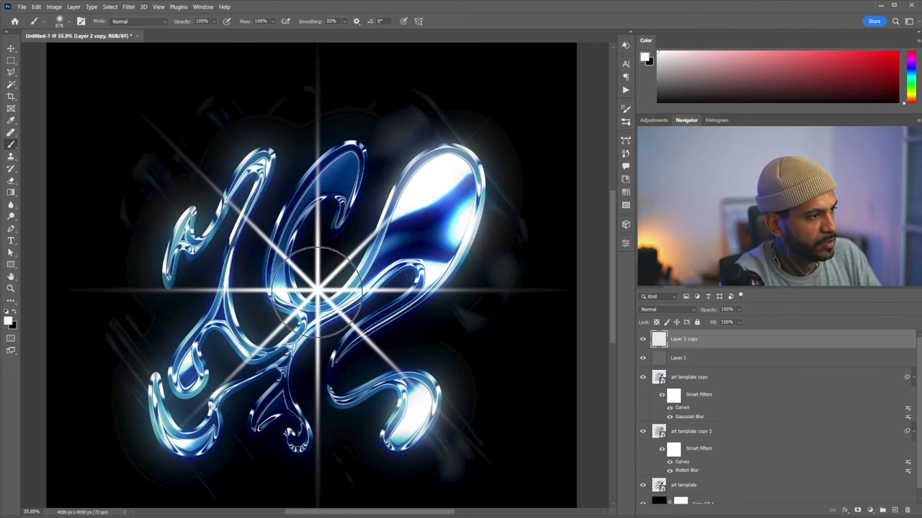
pyautogui.click(317, 289)
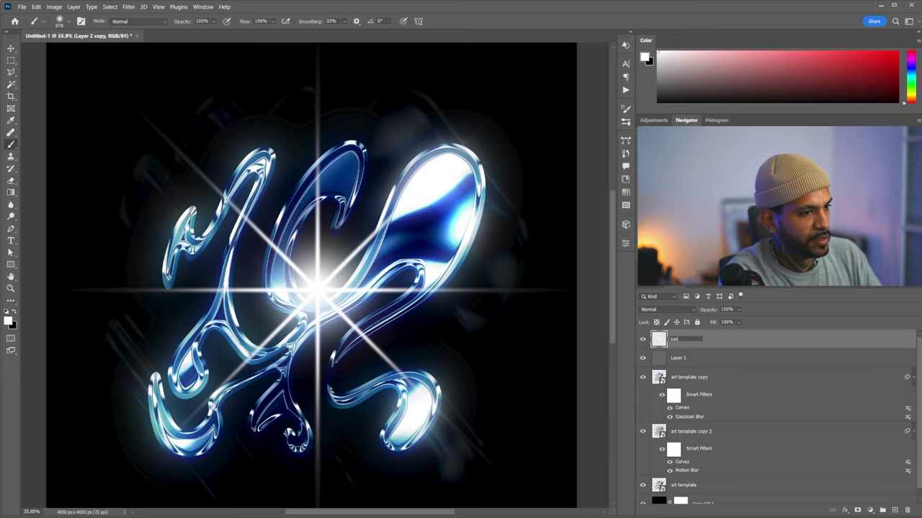
# Rename the merged starburst layer to sparkle and convert it to a smart object
pyautogui.write('kle')
pyautogui.press('Return')
pyautogui.rightClick(712, 346)
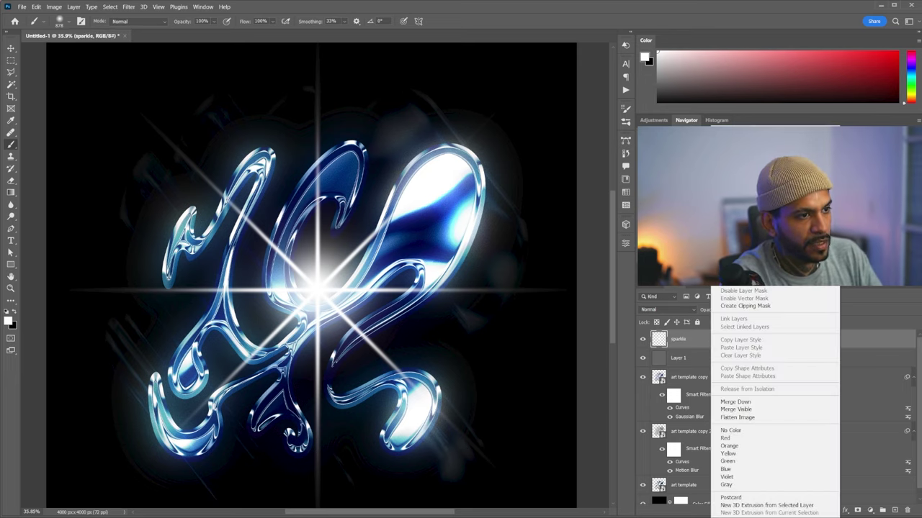
pyautogui.click(747, 257)
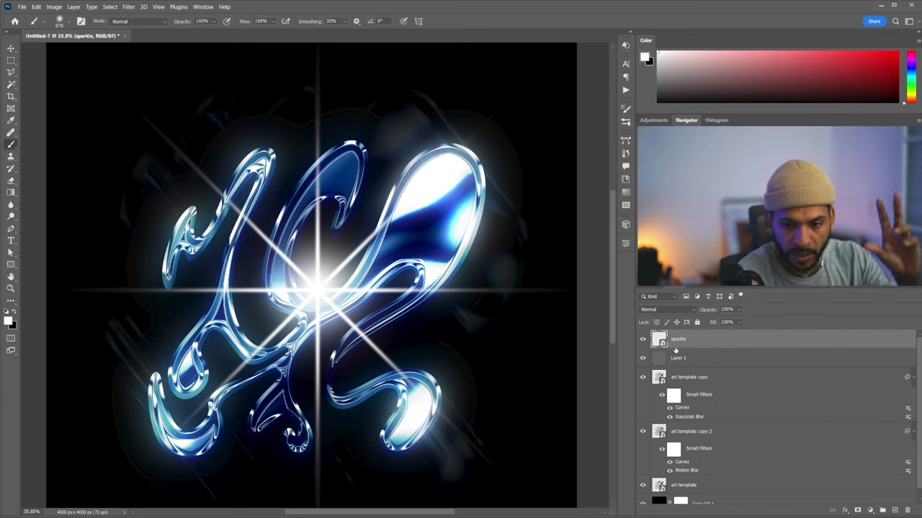
# Shrink the sparkle and place it and two resized copies on the lettering's upper-right loop, left stroke and lower-right tip
pyautogui.hotkey('ctrl', 't')
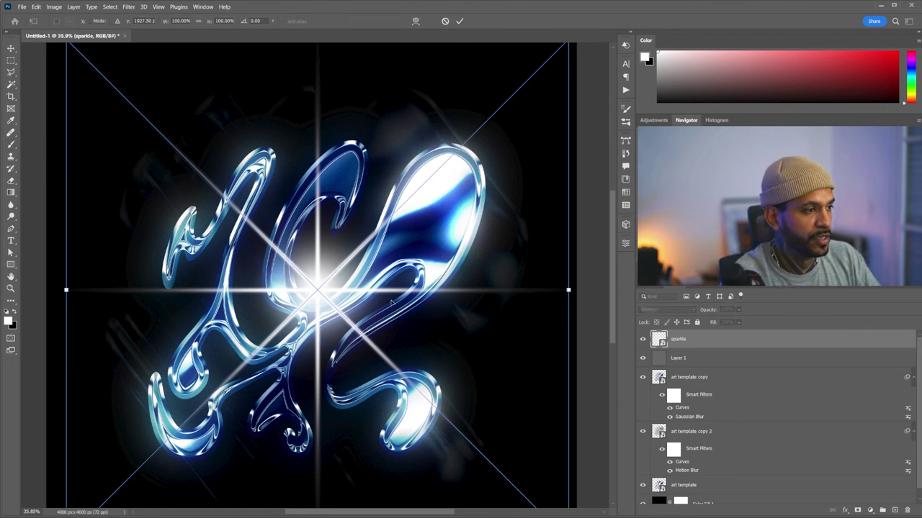
pyautogui.moveTo(572, 290)
pyautogui.mouseDown()
pyautogui.moveTo(379, 299)
pyautogui.moveTo(441, 189)
pyautogui.moveTo(508, 150)
pyautogui.moveTo(431, 425)
pyautogui.moveTo(214, 432)
pyautogui.moveTo(189, 423)
pyautogui.moveTo(219, 235)
pyautogui.moveTo(210, 231)
pyautogui.moveTo(289, 289)
pyautogui.moveTo(417, 453)
pyautogui.mouseUp()
pyautogui.press('Return')
pyautogui.hotkey('ctrl', 'alt', 't')
pyautogui.press('Return')
pyautogui.press('b')
pyautogui.hotkey('ctrl', 'alt', 't')
pyautogui.moveTo(456, 401); pyautogui.dragTo(444, 413)
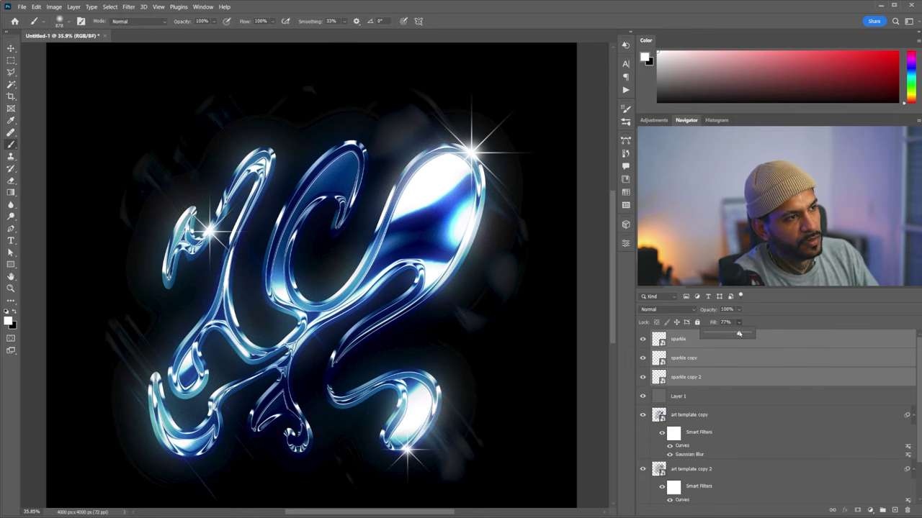
# Set the fill of the three sparkle layers to 87% and move the grain layer above them
pyautogui.moveTo(739, 334); pyautogui.dragTo(748, 335)
pyautogui.click(769, 337)
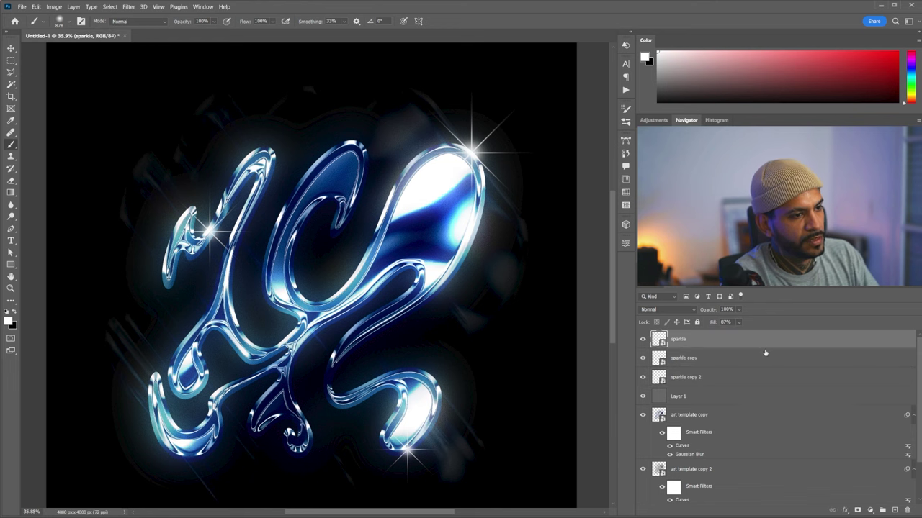
pyautogui.moveTo(746, 399); pyautogui.dragTo(727, 337)
pyautogui.scroll(5, 403, 396)
pyautogui.scroll(-5, 328, 351)
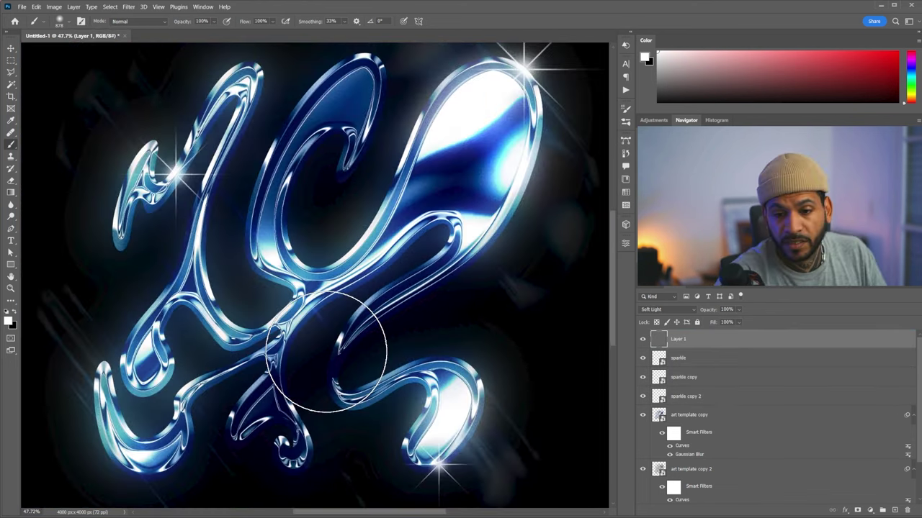